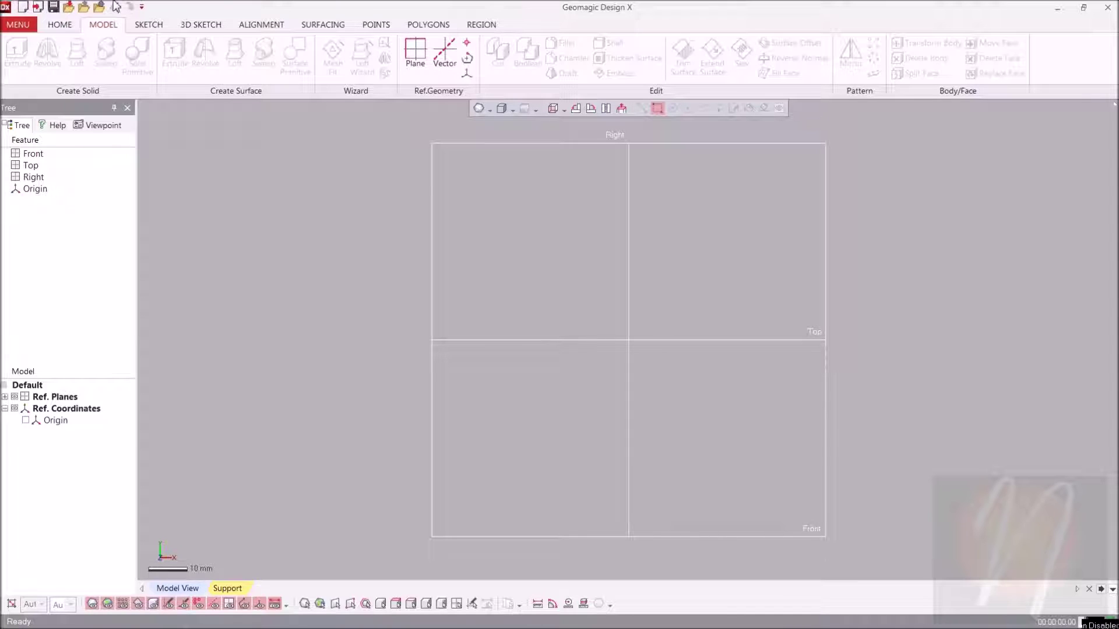
# - Import the blade.stl mesh from the Desktop using Import Only, without running the Mesh Buildup Wizard
pyautogui.click(68, 7)
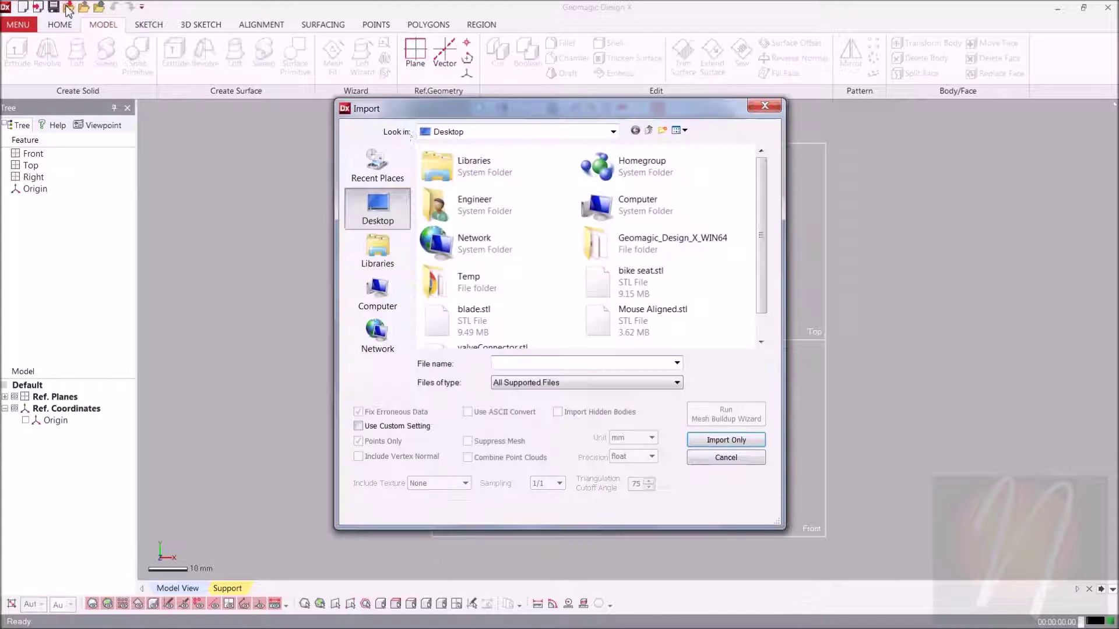
pyautogui.click(497, 341)
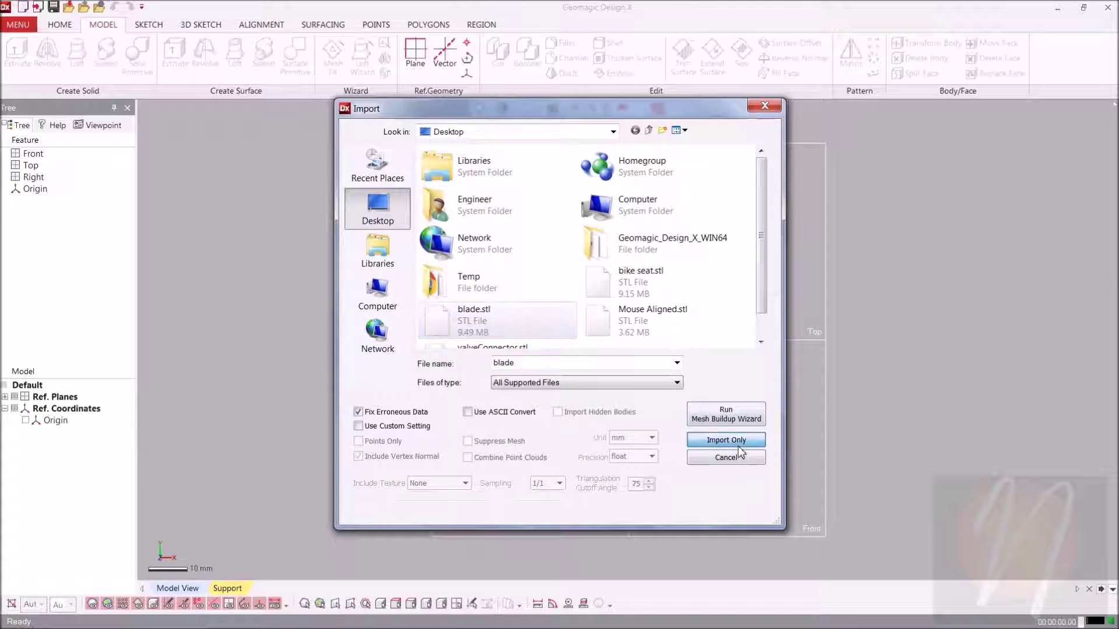
pyautogui.click(739, 442)
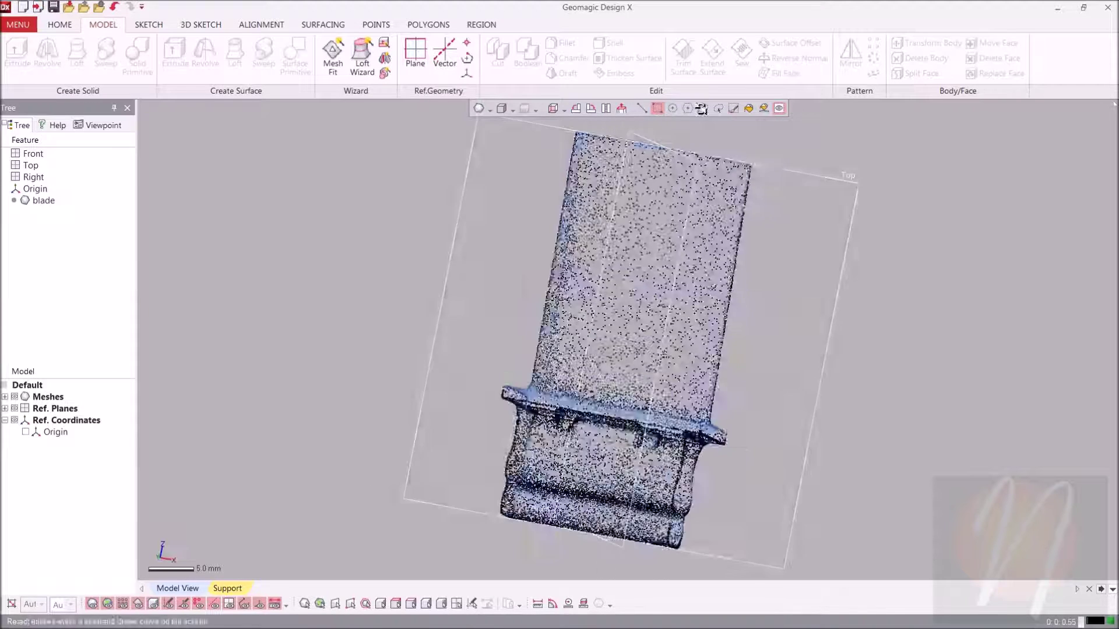
# - Run Auto Segment on the blade mesh with the default settings to classify it into regions
pyautogui.click(475, 28)
pyautogui.moveTo(782, 420); pyautogui.dragTo(717, 421, button='right')
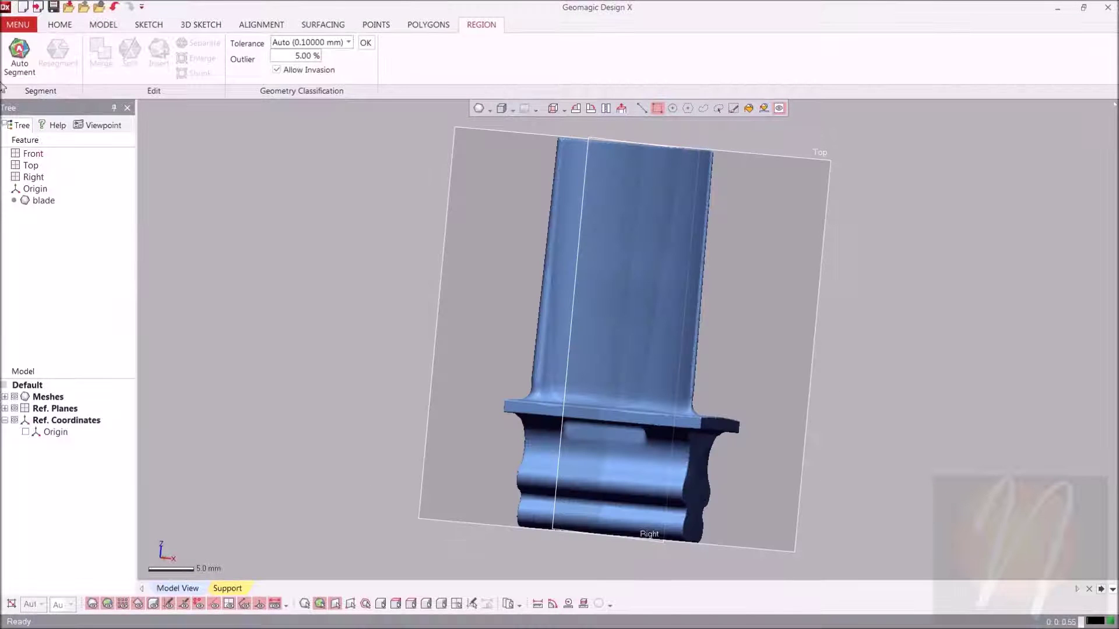
pyautogui.click(22, 63)
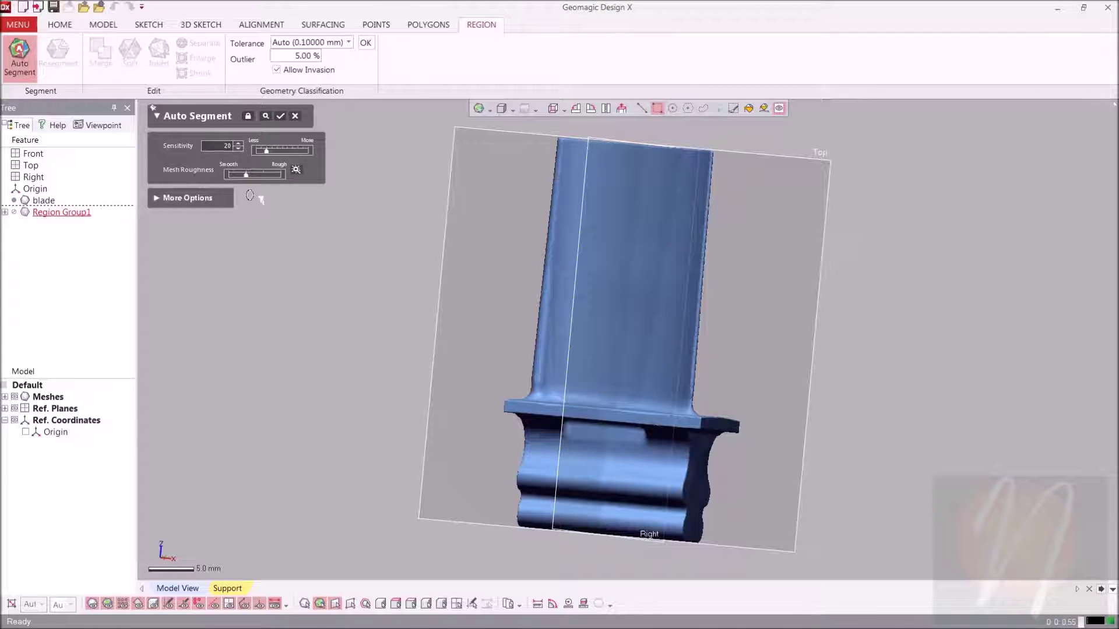
pyautogui.click(284, 118)
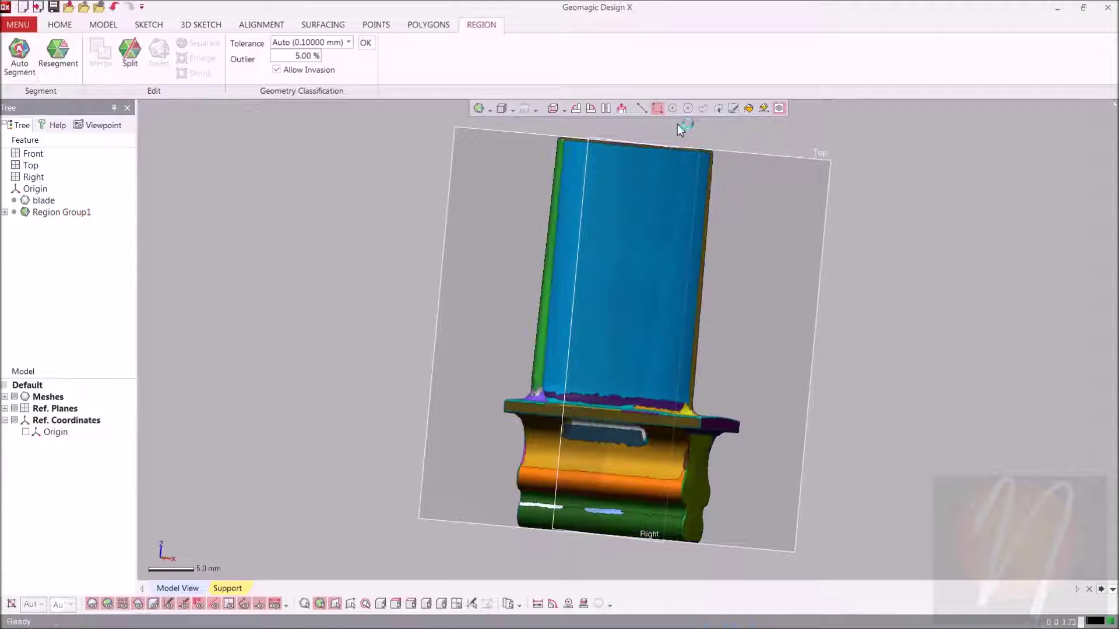
pyautogui.moveTo(614, 150)
pyautogui.mouseDown(button='right')
pyautogui.moveTo(917, 198)
pyautogui.moveTo(827, 251)
pyautogui.moveTo(760, 327)
pyautogui.moveTo(706, 250)
pyautogui.moveTo(517, 260)
pyautogui.moveTo(579, 274)
pyautogui.moveTo(693, 255)
pyautogui.mouseUp(button='right')
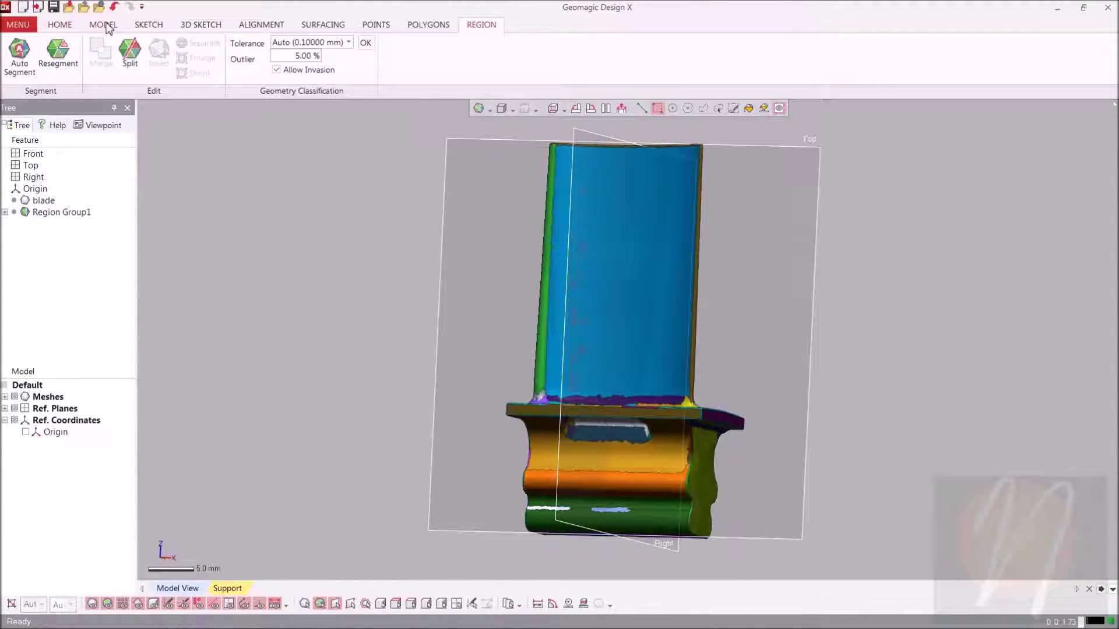
# - Add a reference plane with the Average method between the two opposite short end faces of the blade's platform
pyautogui.click(103, 24)
pyautogui.moveTo(585, 402)
pyautogui.mouseDown(button='right')
pyautogui.moveTo(410, 367)
pyautogui.moveTo(426, 344)
pyautogui.mouseUp(button='right')
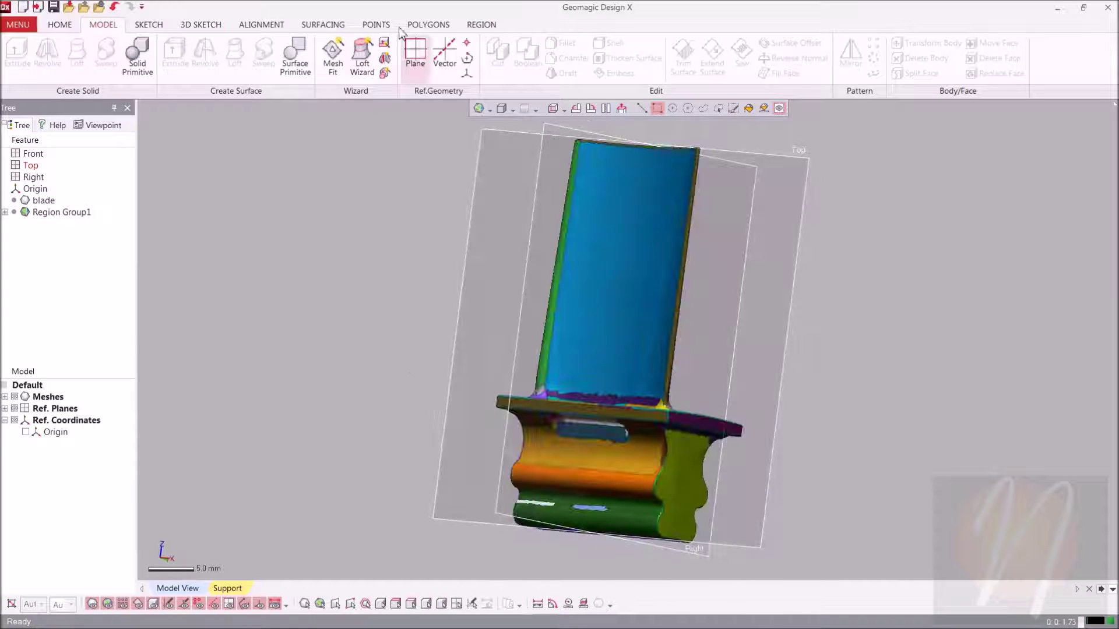
pyautogui.click(413, 57)
pyautogui.click(233, 157)
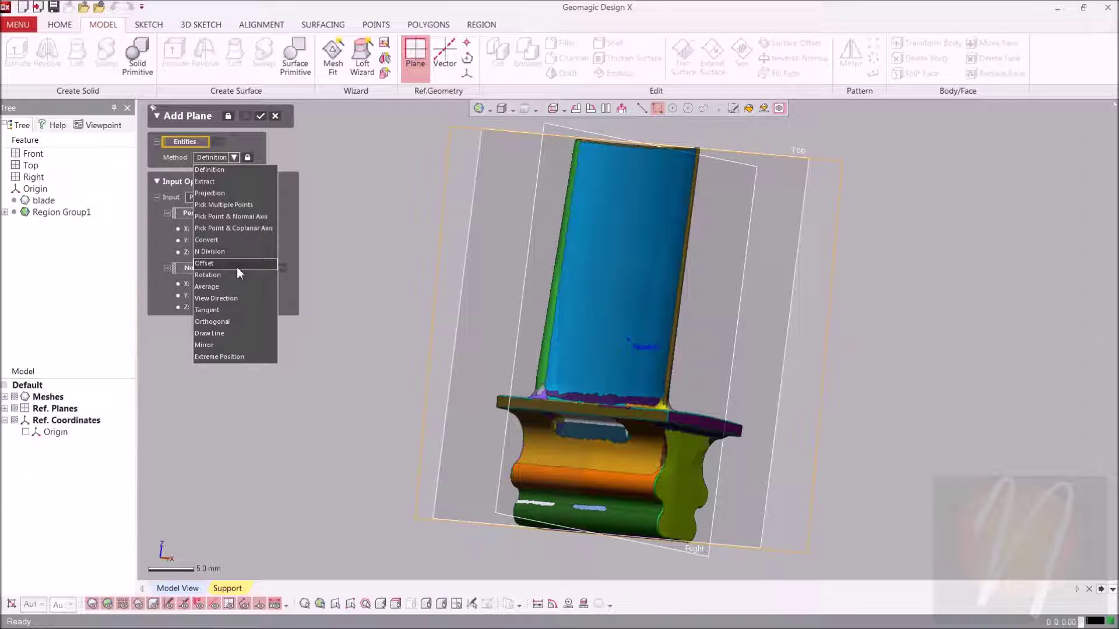
pyautogui.click(237, 288)
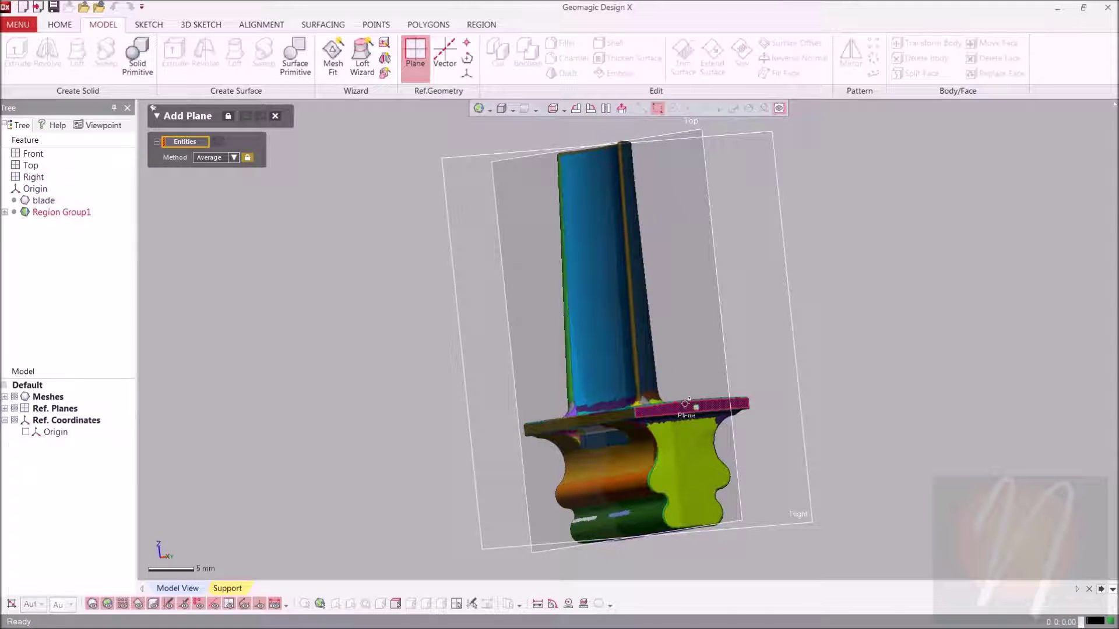
pyautogui.click(685, 403)
pyautogui.moveTo(439, 379); pyautogui.dragTo(712, 402, button='right')
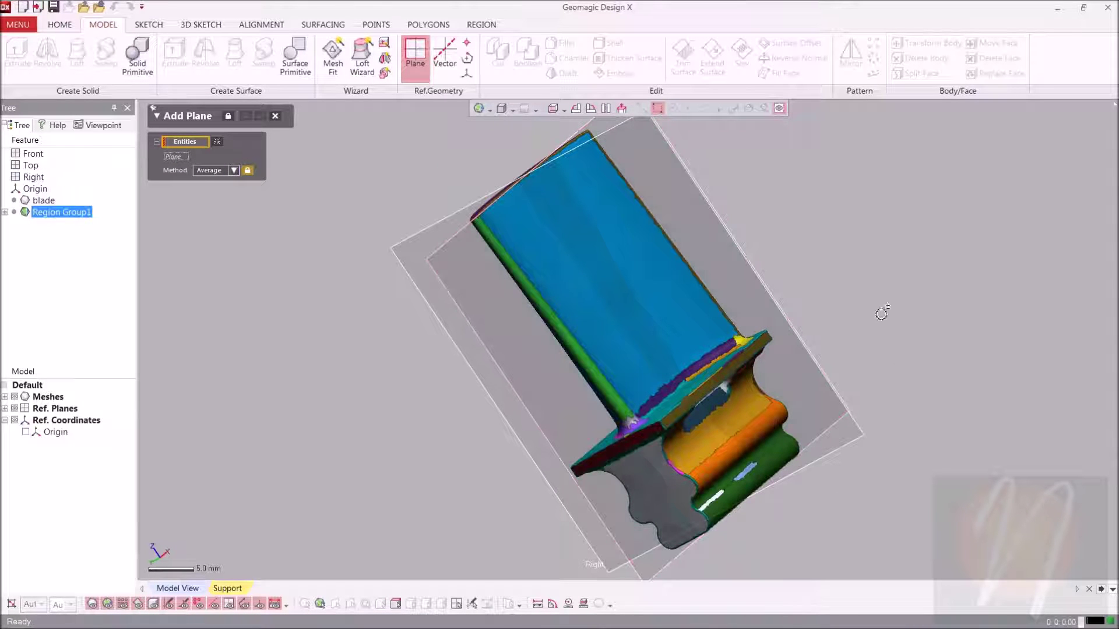
pyautogui.click(604, 450)
pyautogui.moveTo(897, 343)
pyautogui.mouseDown(button='right')
pyautogui.moveTo(605, 408)
pyautogui.moveTo(669, 429)
pyautogui.mouseUp(button='right')
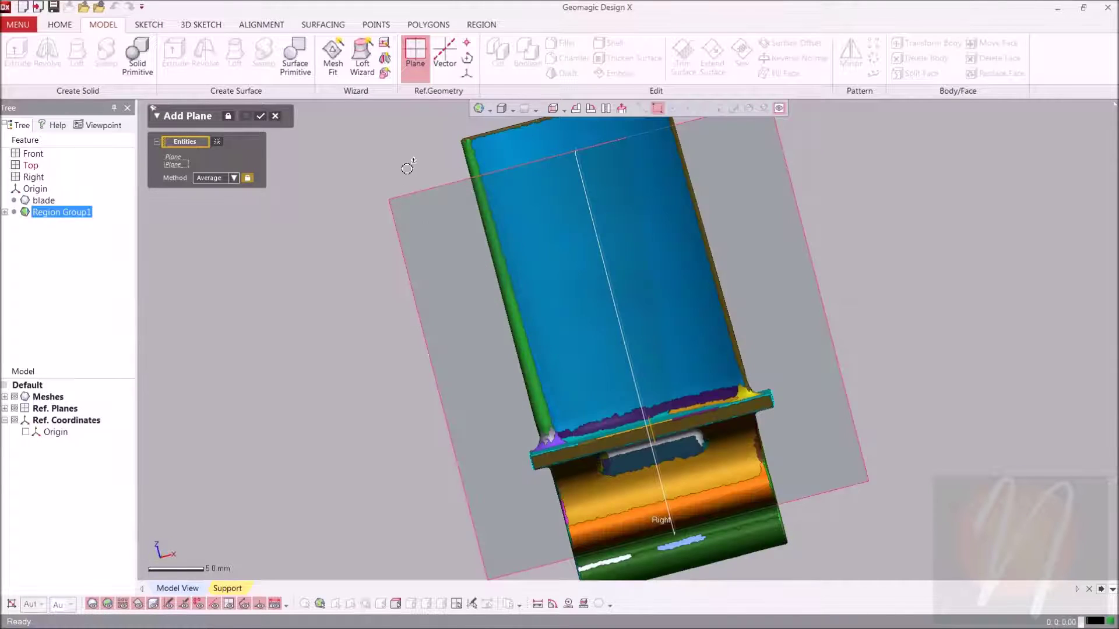
pyautogui.click(261, 119)
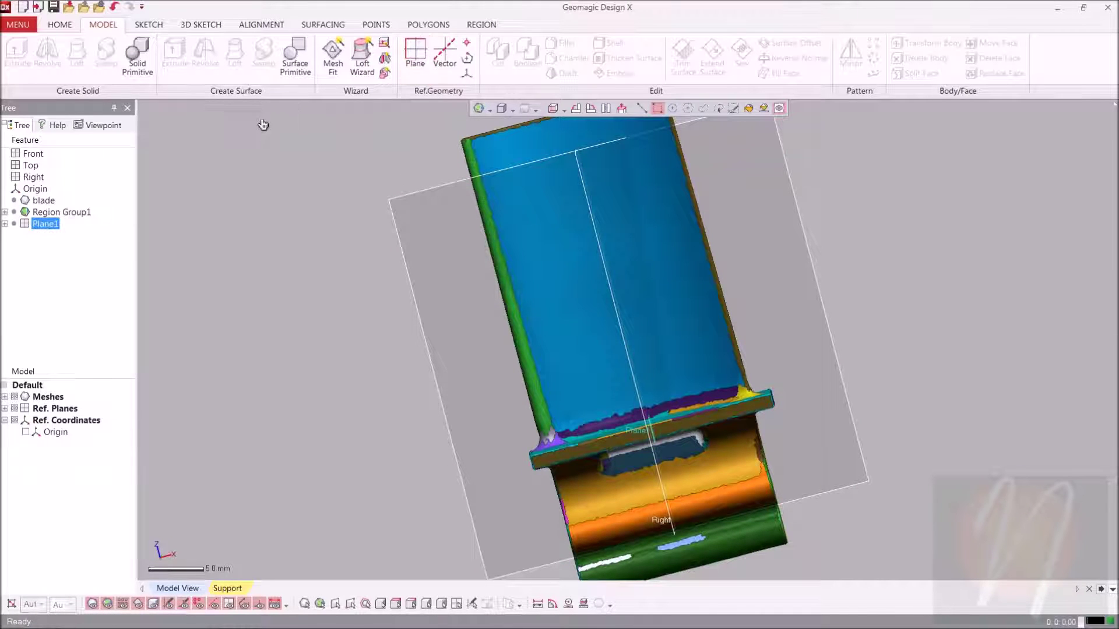
# - Add a second reference plane with the Average method between the two opposite long side faces of the platform
pyautogui.moveTo(705, 344)
pyautogui.mouseDown(button='right')
pyautogui.moveTo(312, 444)
pyautogui.moveTo(230, 412)
pyautogui.mouseUp(button='right')
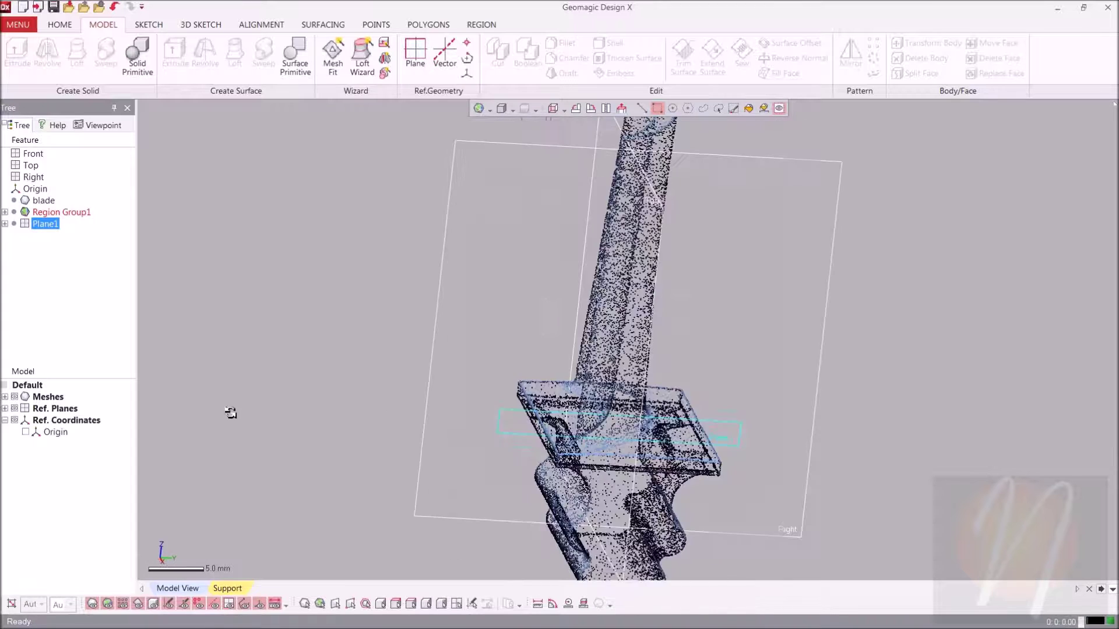
pyautogui.click(415, 58)
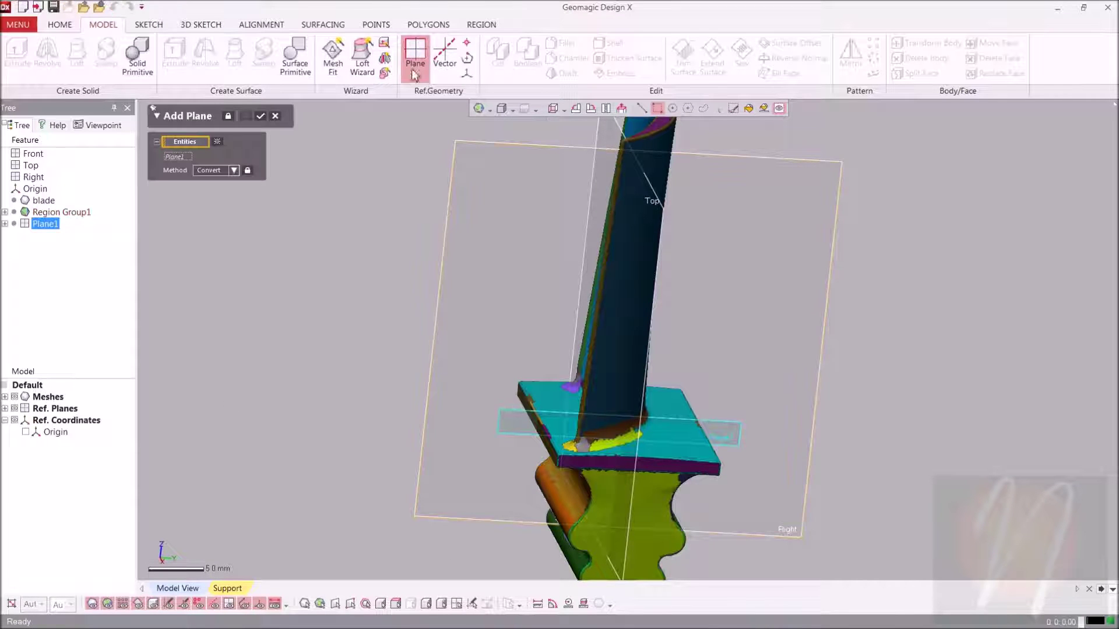
pyautogui.click(214, 174)
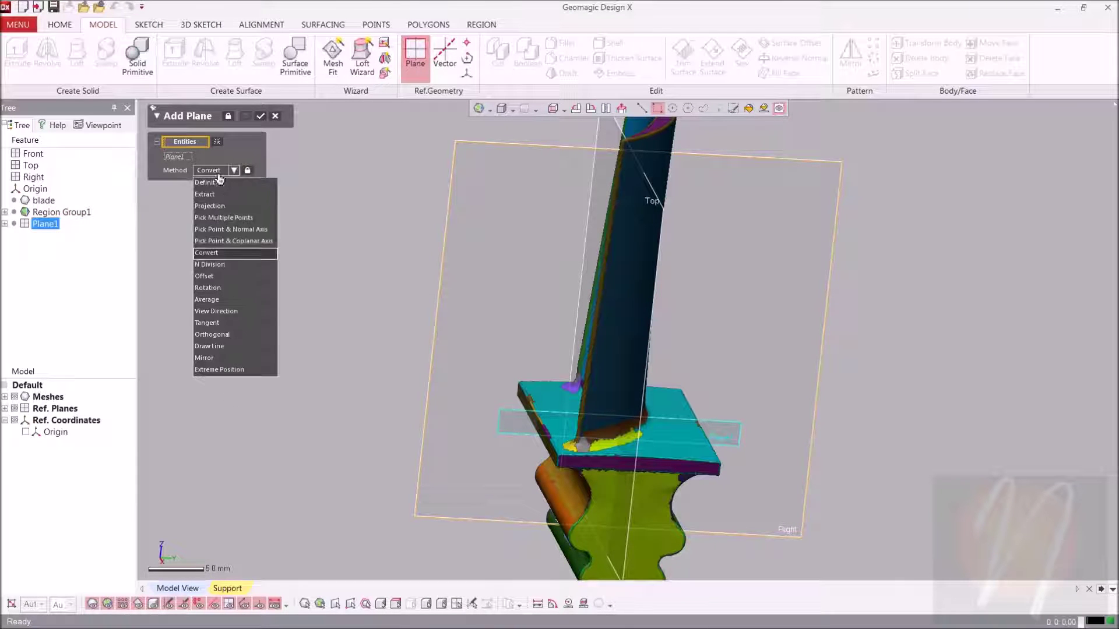
pyautogui.click(237, 299)
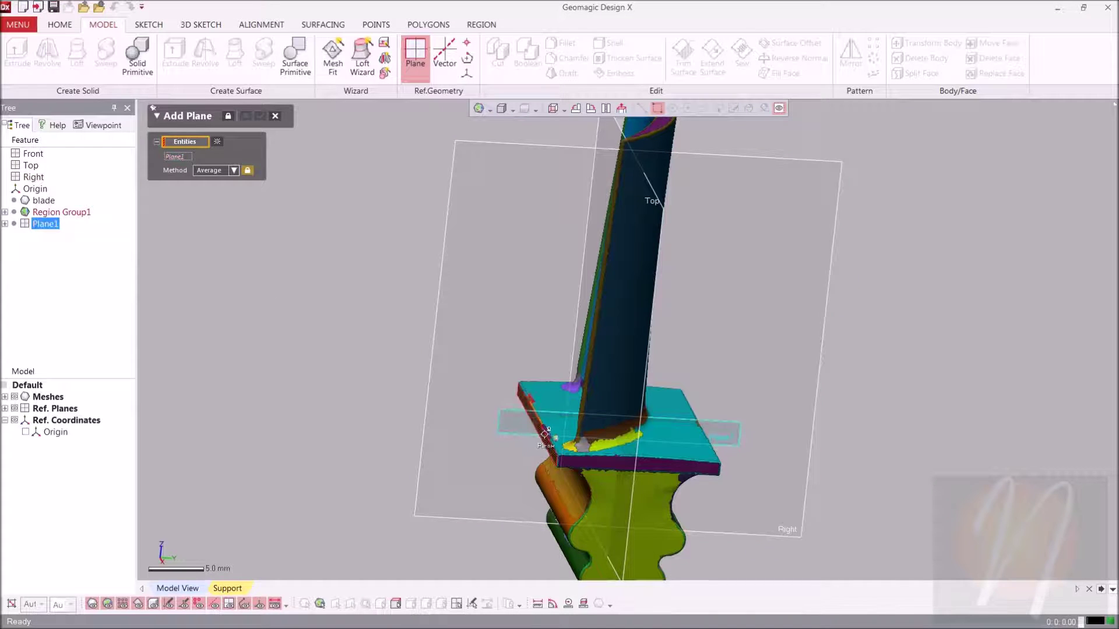
pyautogui.click(544, 434)
pyautogui.moveTo(924, 407); pyautogui.dragTo(691, 400, button='right')
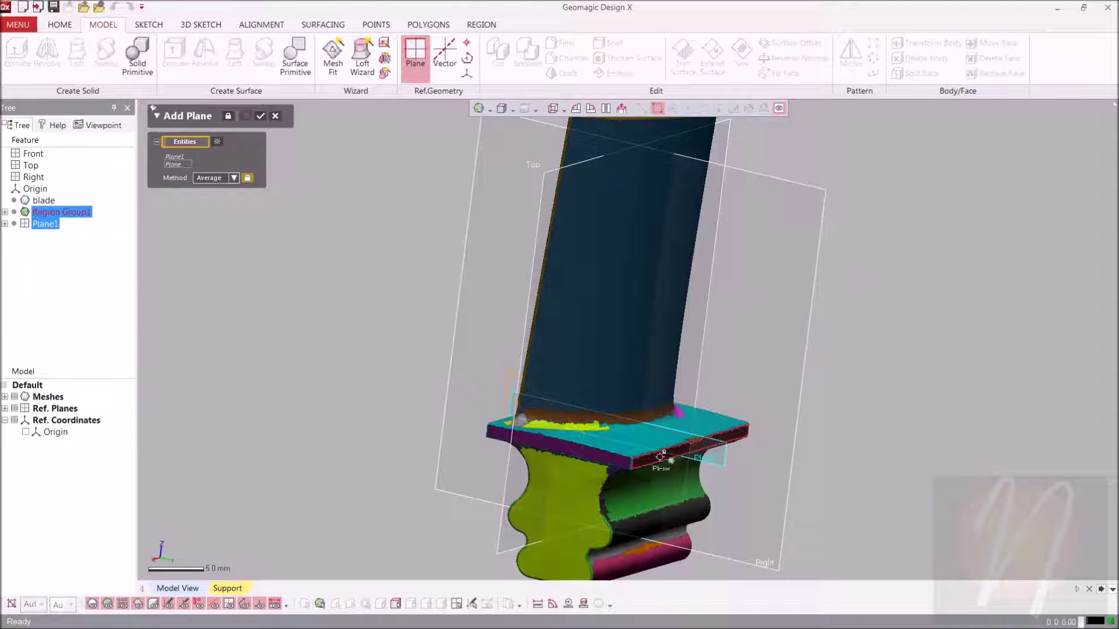
pyautogui.click(660, 457)
pyautogui.moveTo(568, 463)
pyautogui.mouseDown(button='right')
pyautogui.moveTo(592, 467)
pyautogui.moveTo(484, 252)
pyautogui.moveTo(307, 272)
pyautogui.moveTo(756, 370)
pyautogui.moveTo(707, 340)
pyautogui.moveTo(744, 339)
pyautogui.mouseUp(button='right')
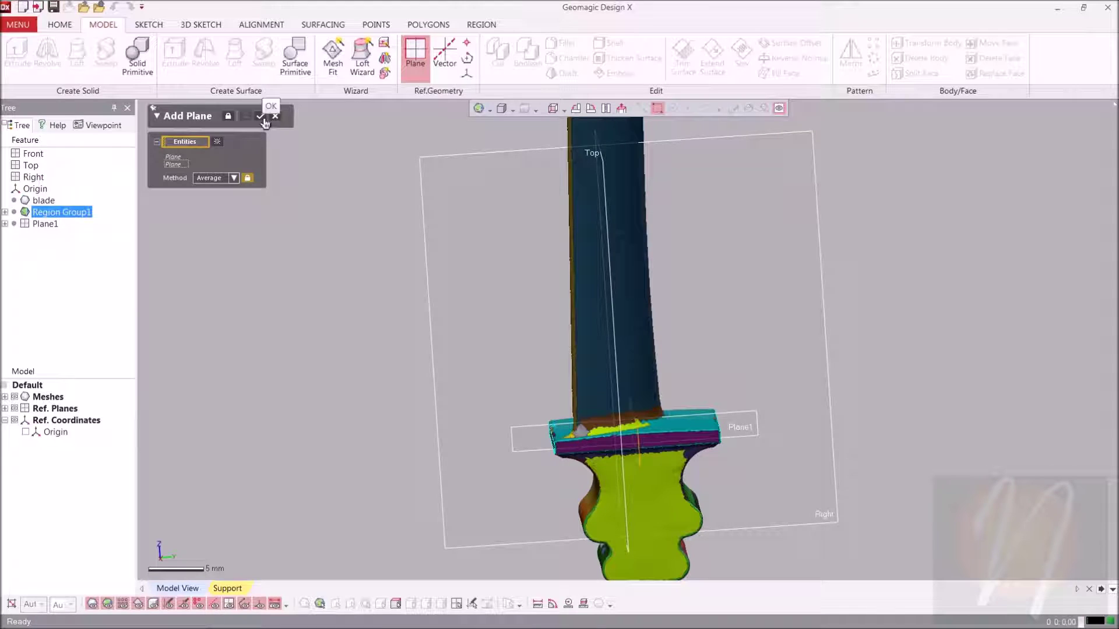
pyautogui.click(261, 117)
pyautogui.moveTo(413, 338); pyautogui.dragTo(443, 134, button='right')
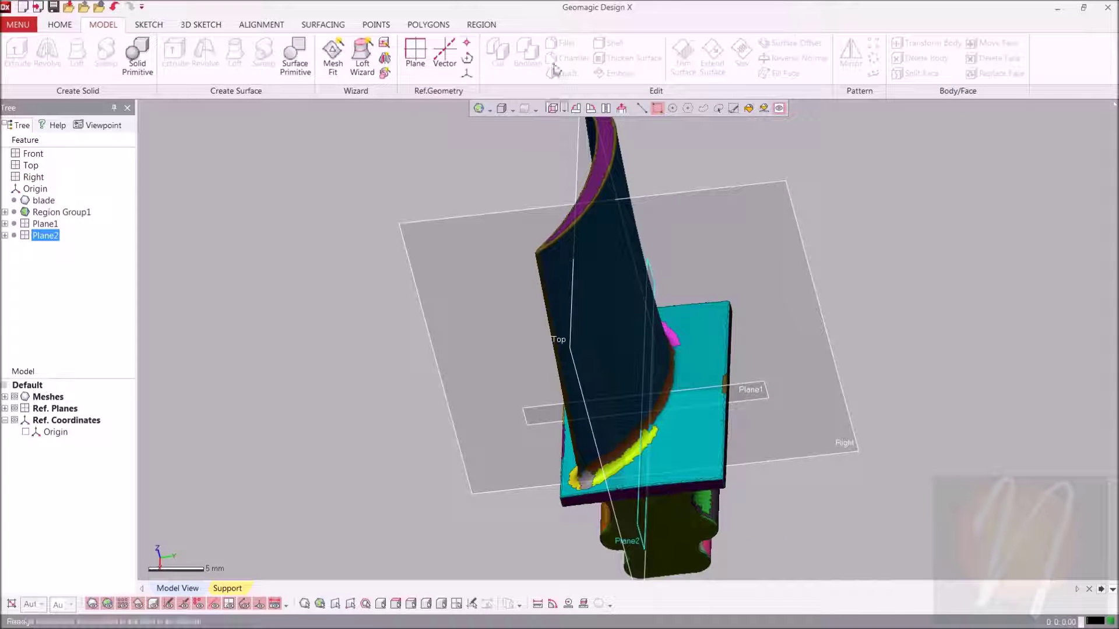
# - Align the blade to the global origin with Interactive Alignment (3-2-1), using Plane1 as the plane and Plane2 as the vector
pyautogui.click(270, 27)
pyautogui.click(201, 61)
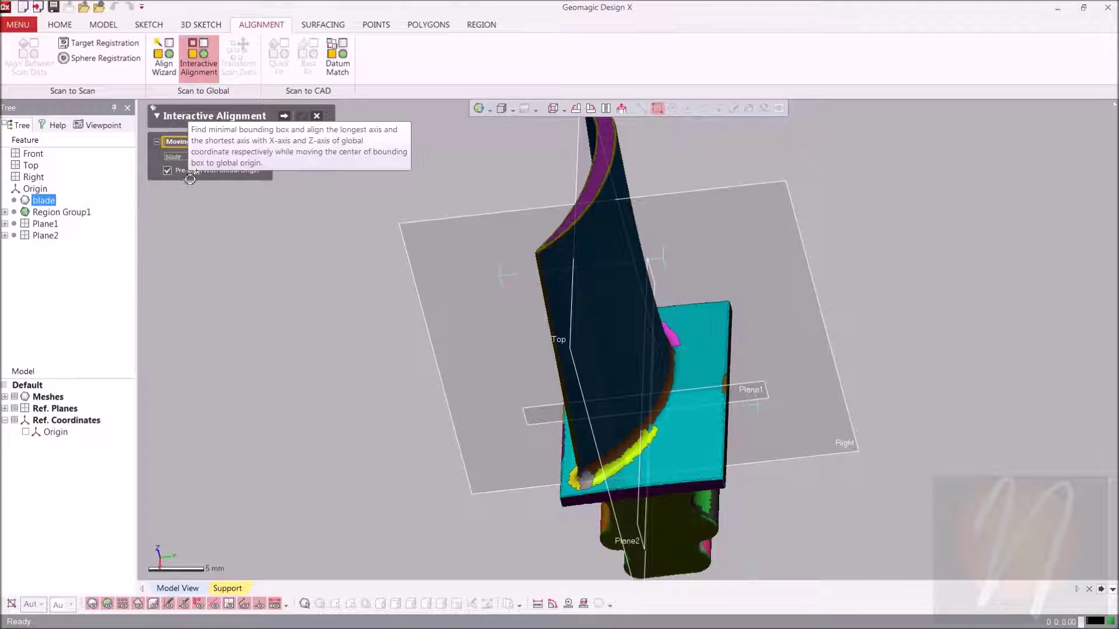
pyautogui.click(285, 117)
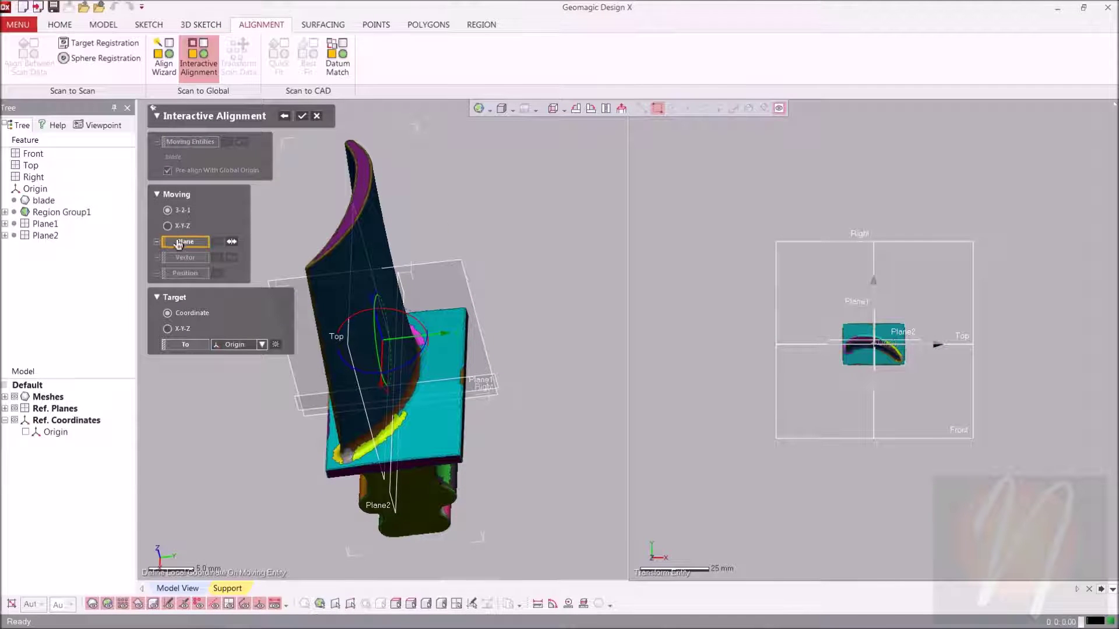
pyautogui.click(5, 408)
pyautogui.click(56, 455)
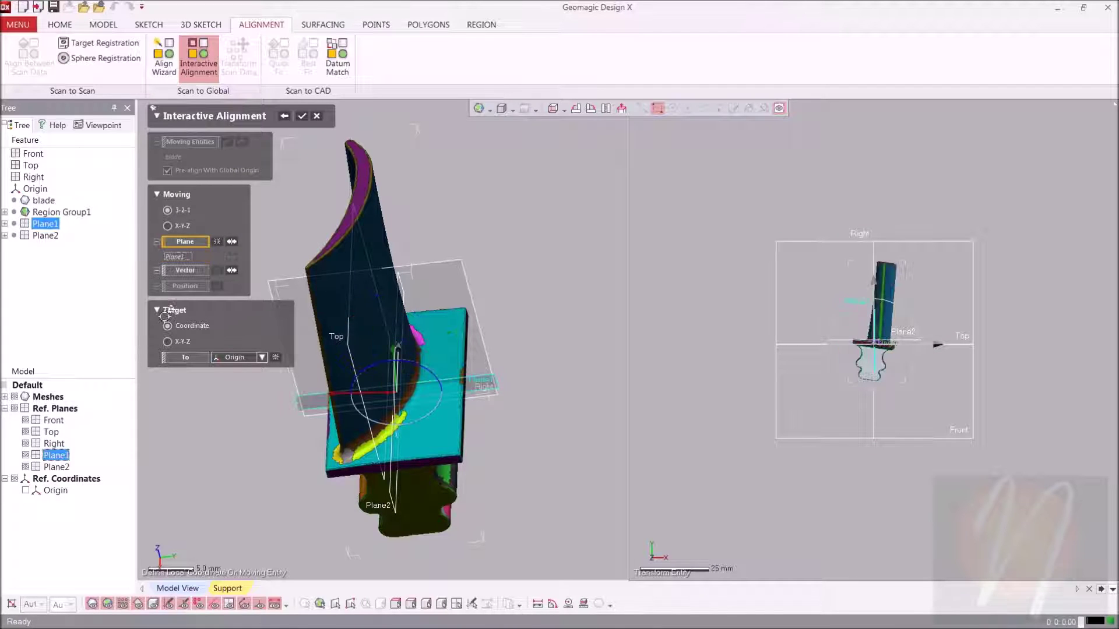
pyautogui.click(187, 271)
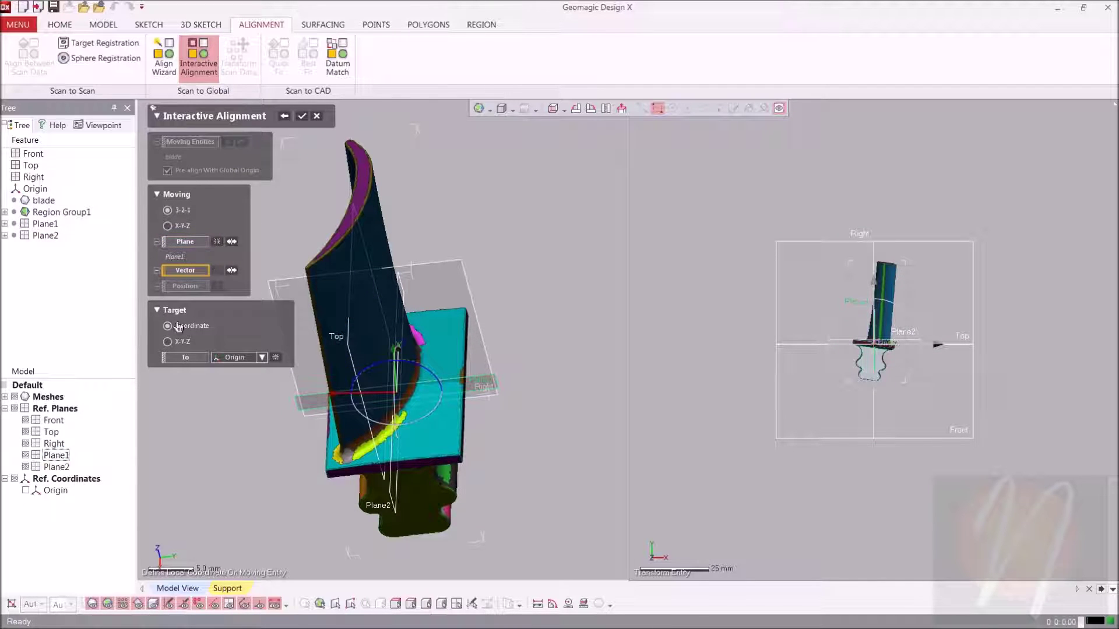
pyautogui.click(56, 467)
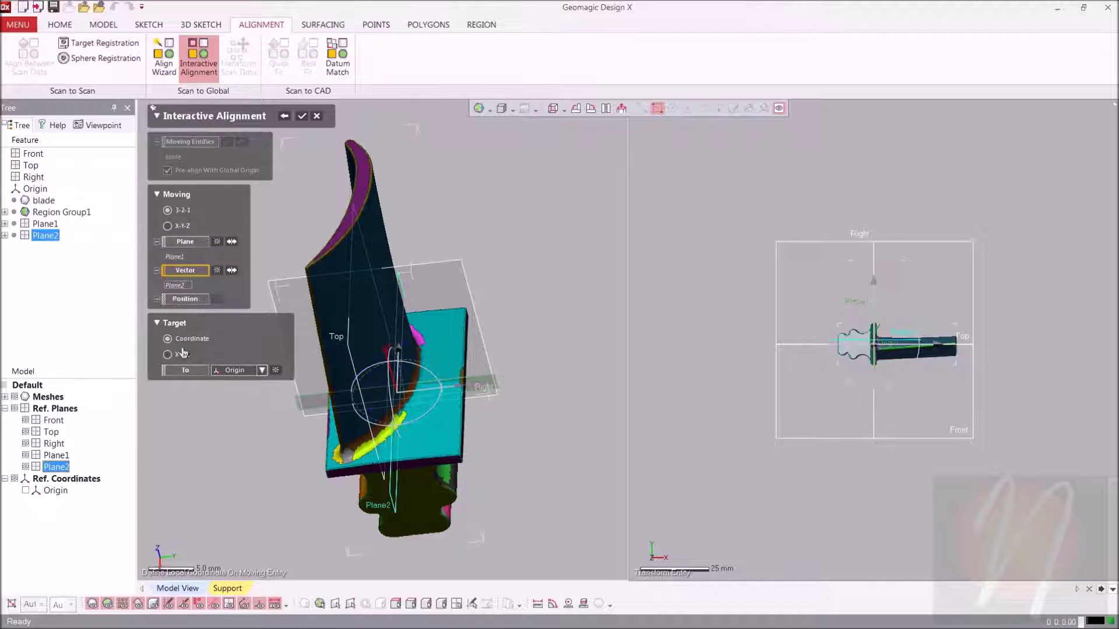
pyautogui.click(303, 116)
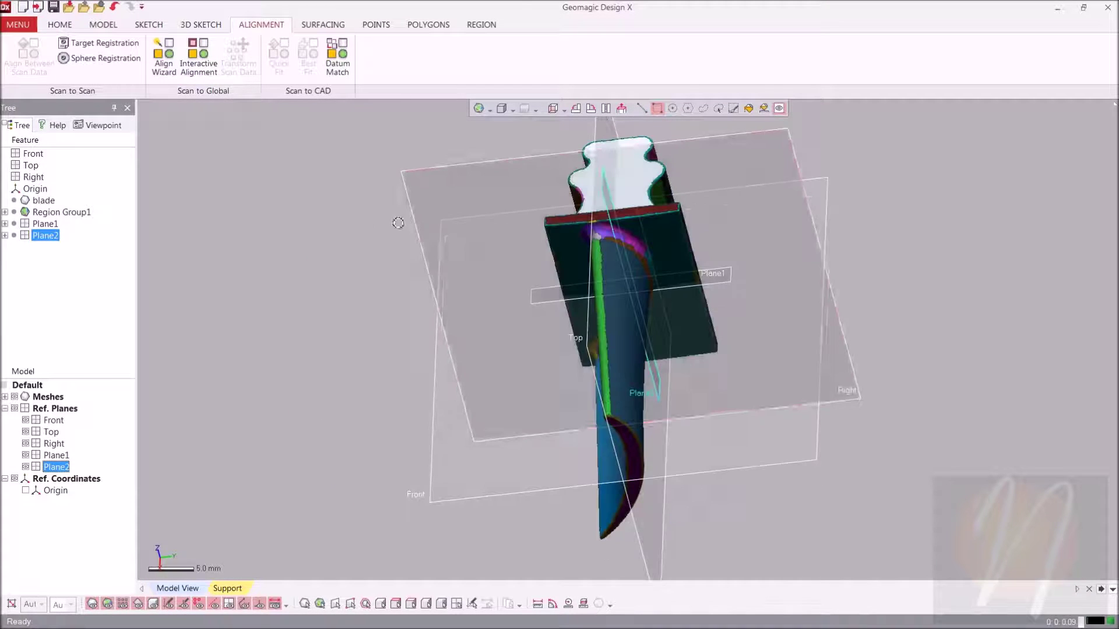
# - Delete the alignment reference planes Plane1 and Plane2
pyautogui.click(25, 455)
pyautogui.moveTo(532, 400)
pyautogui.mouseDown(button='right')
pyautogui.moveTo(776, 467)
pyautogui.moveTo(605, 474)
pyautogui.moveTo(488, 313)
pyautogui.moveTo(594, 343)
pyautogui.moveTo(625, 328)
pyautogui.mouseUp(button='right')
pyautogui.click(35, 225)
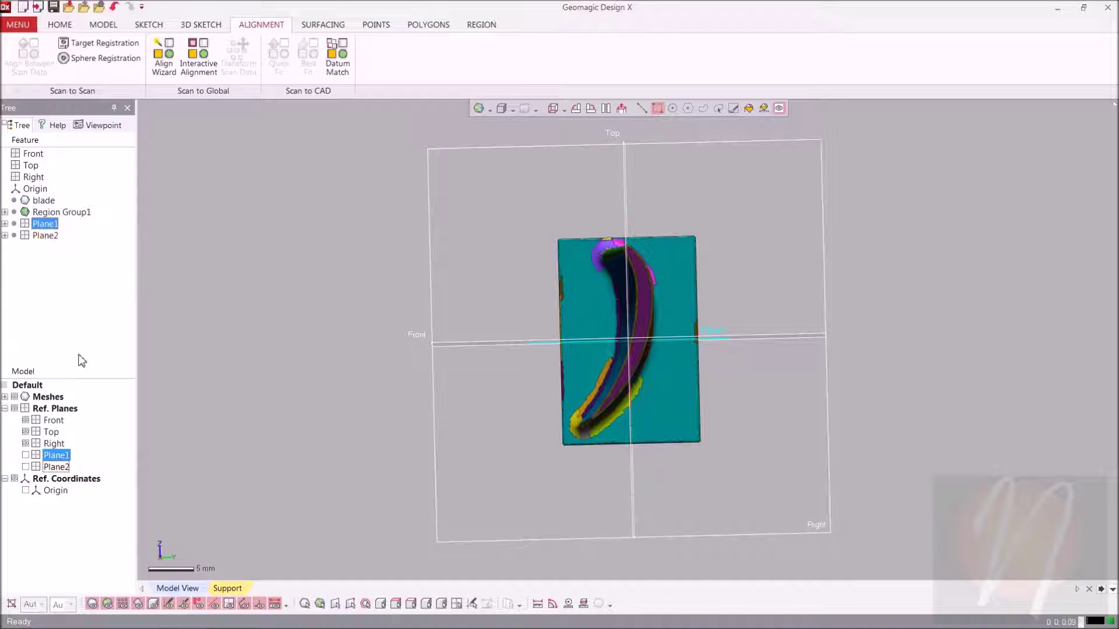
pyautogui.keyDown('ctrl'); pyautogui.click(45, 235); pyautogui.keyUp('ctrl')
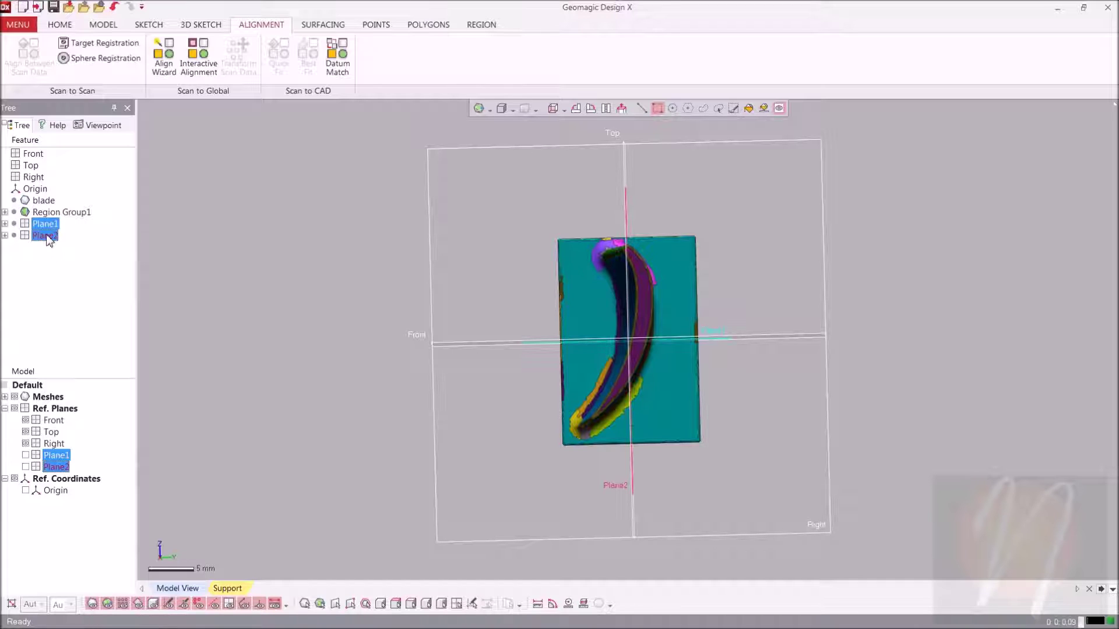
pyautogui.rightClick(49, 236)
pyautogui.click(82, 245)
pyautogui.click(540, 368)
# - Start a mesh sketch with the Planar Method, using the Front plane as its base plane
pyautogui.moveTo(522, 330)
pyautogui.mouseDown(button='right')
pyautogui.moveTo(508, 251)
pyautogui.moveTo(854, 217)
pyautogui.moveTo(781, 270)
pyautogui.moveTo(862, 490)
pyautogui.moveTo(585, 606)
pyautogui.mouseUp(button='right')
pyautogui.moveTo(658, 475)
pyautogui.mouseDown(button='right')
pyautogui.moveTo(919, 365)
pyautogui.moveTo(914, 345)
pyautogui.mouseUp(button='right')
pyautogui.moveTo(509, 317)
pyautogui.mouseDown(button='right')
pyautogui.moveTo(777, 243)
pyautogui.moveTo(804, 297)
pyautogui.mouseUp(button='right')
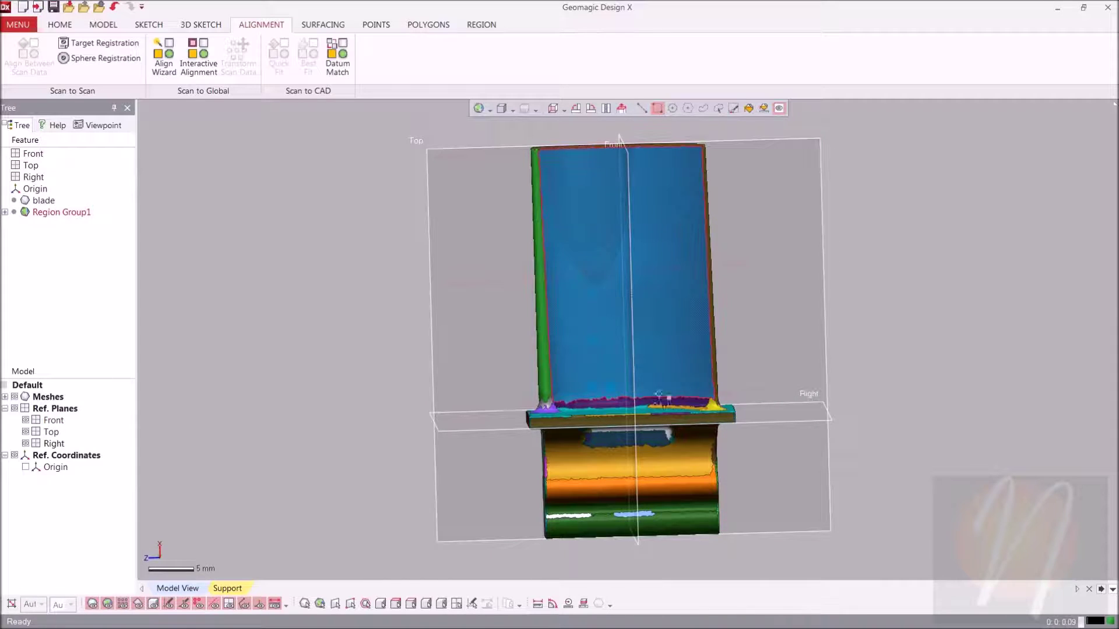
pyautogui.moveTo(687, 302)
pyautogui.mouseDown(button='right')
pyautogui.moveTo(606, 309)
pyautogui.moveTo(666, 248)
pyautogui.moveTo(382, 340)
pyautogui.moveTo(396, 320)
pyautogui.mouseUp(button='right')
pyautogui.click(149, 24)
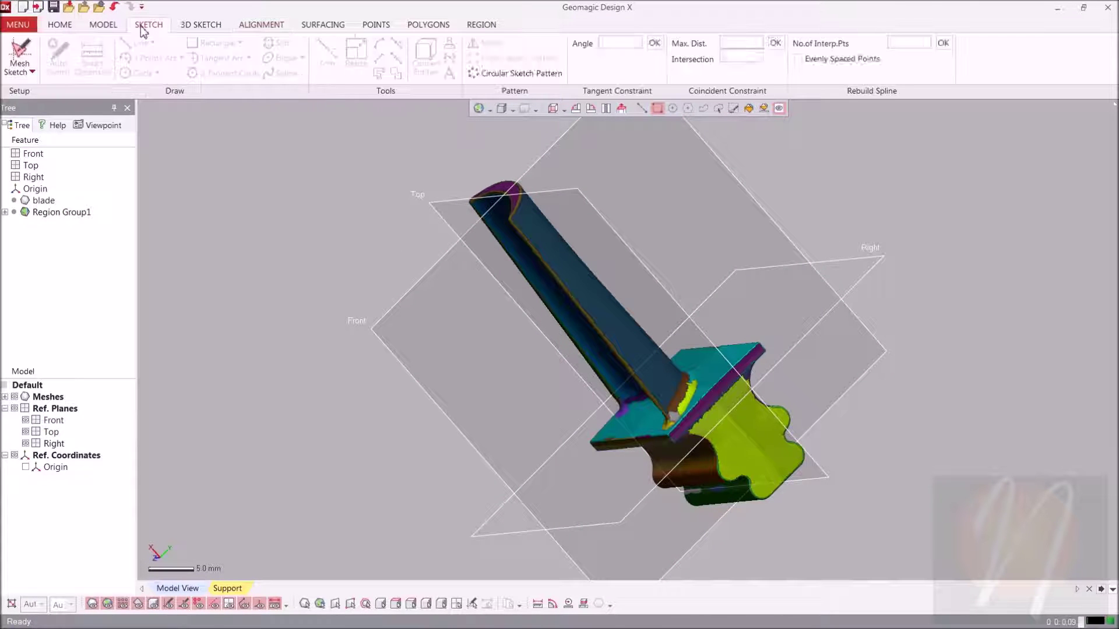
pyautogui.click(32, 72)
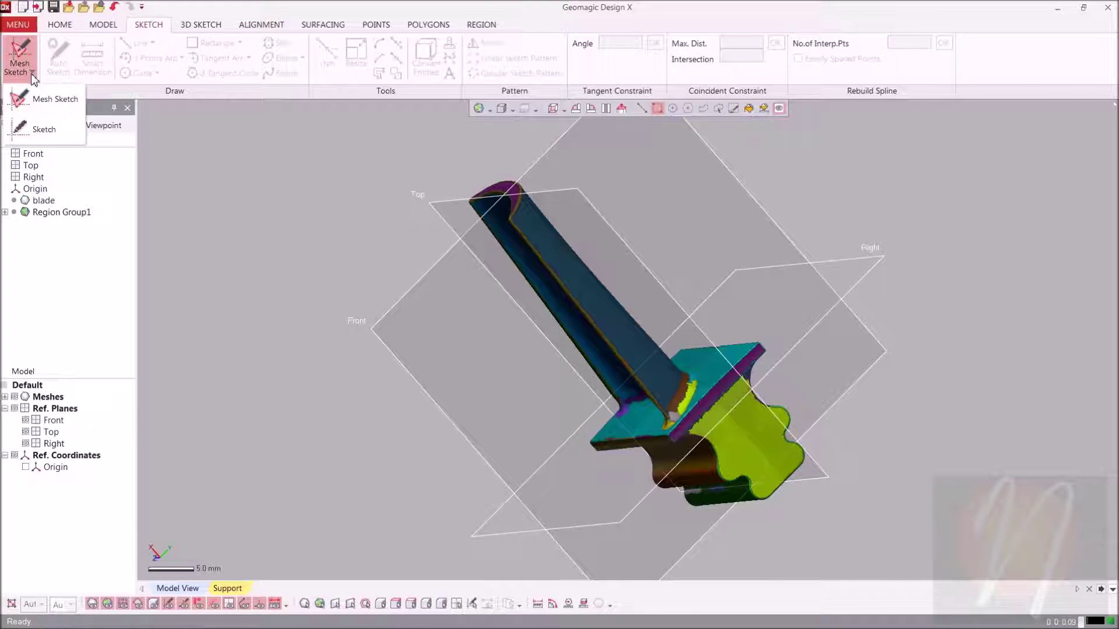
pyautogui.click(39, 98)
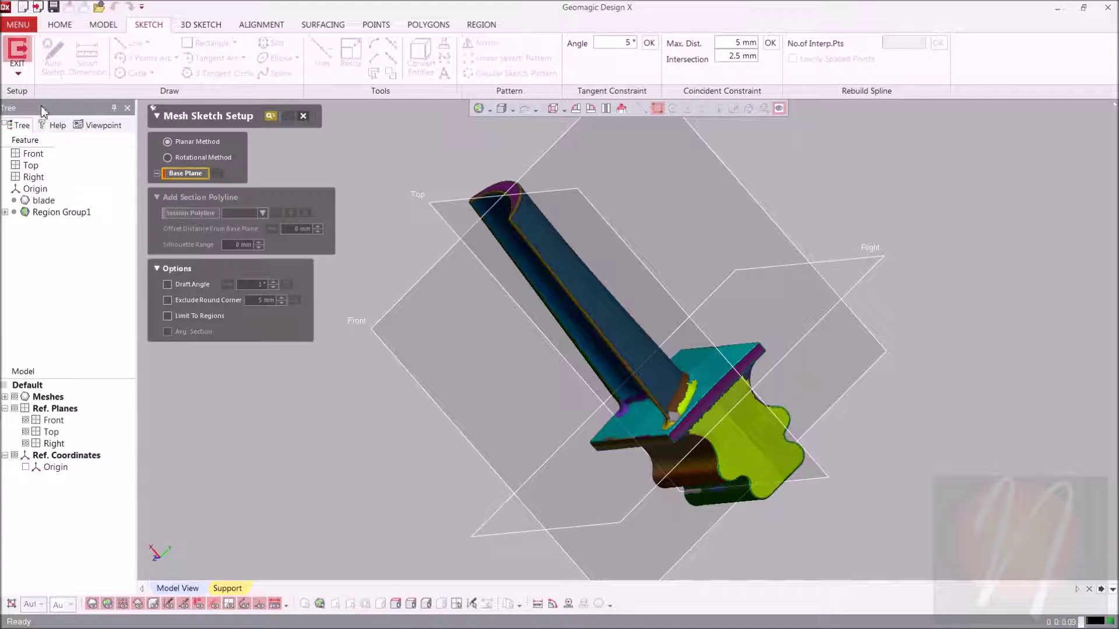
pyautogui.click(443, 345)
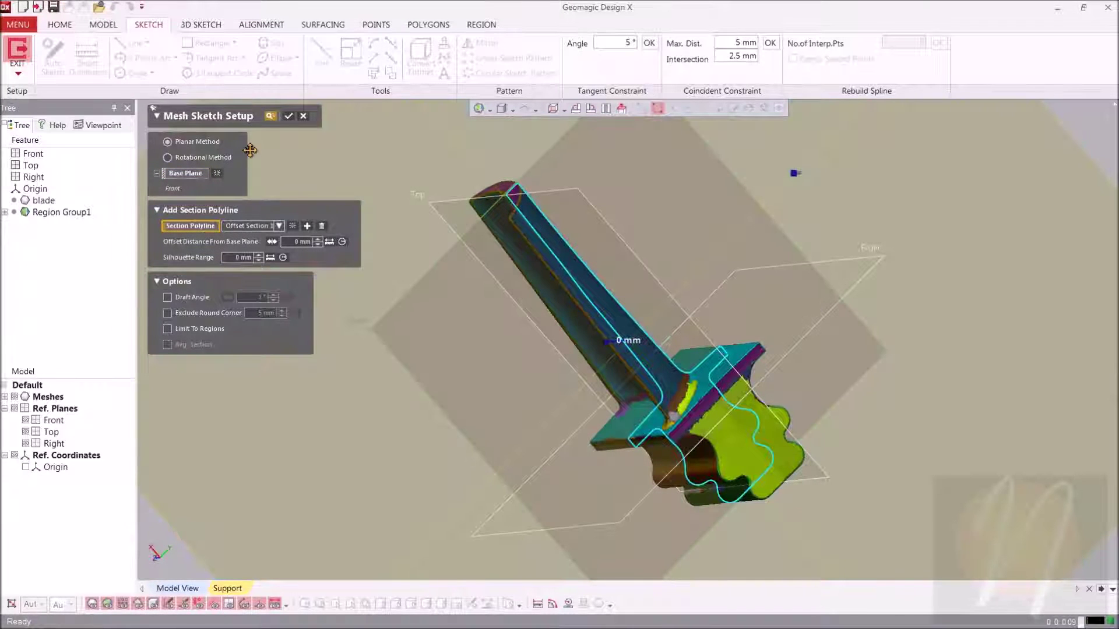
# - Offset the mesh sketch section 6.5 mm from the Front plane, accept the setup and hide the meshes
pyautogui.moveTo(515, 284); pyautogui.dragTo(921, 250, button='right')
pyautogui.moveTo(847, 253); pyautogui.dragTo(790, 194, button='right')
pyautogui.scroll(3, 655, 431)
pyautogui.moveTo(643, 479)
pyautogui.mouseDown(button='right')
pyautogui.moveTo(635, 416)
pyautogui.moveTo(627, 440)
pyautogui.moveTo(603, 394)
pyautogui.mouseUp(button='right')
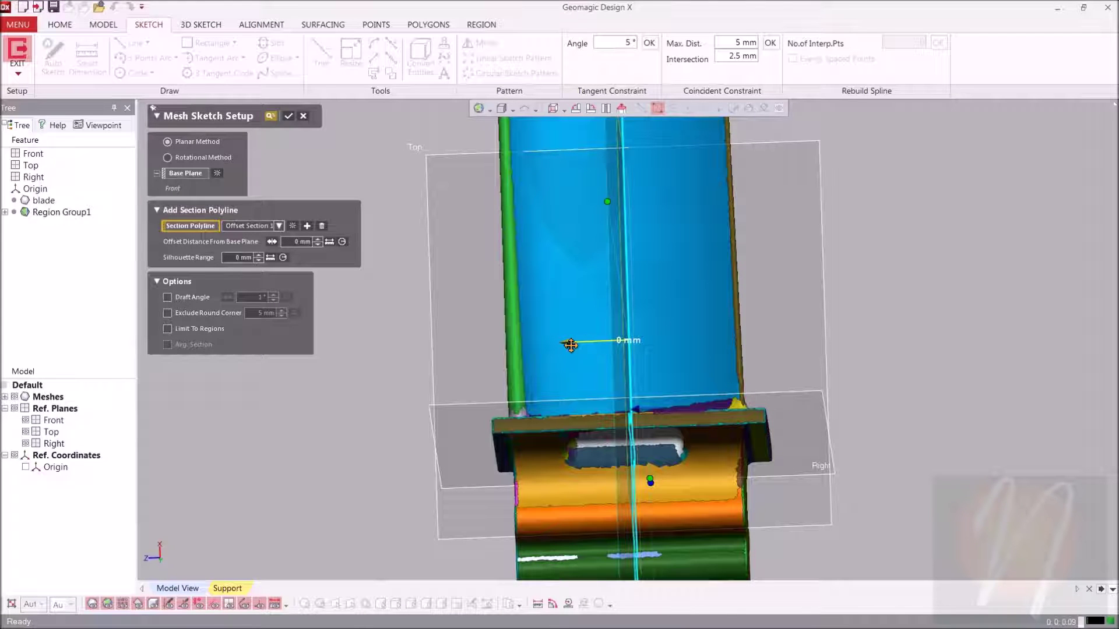
pyautogui.moveTo(571, 345); pyautogui.dragTo(493, 332)
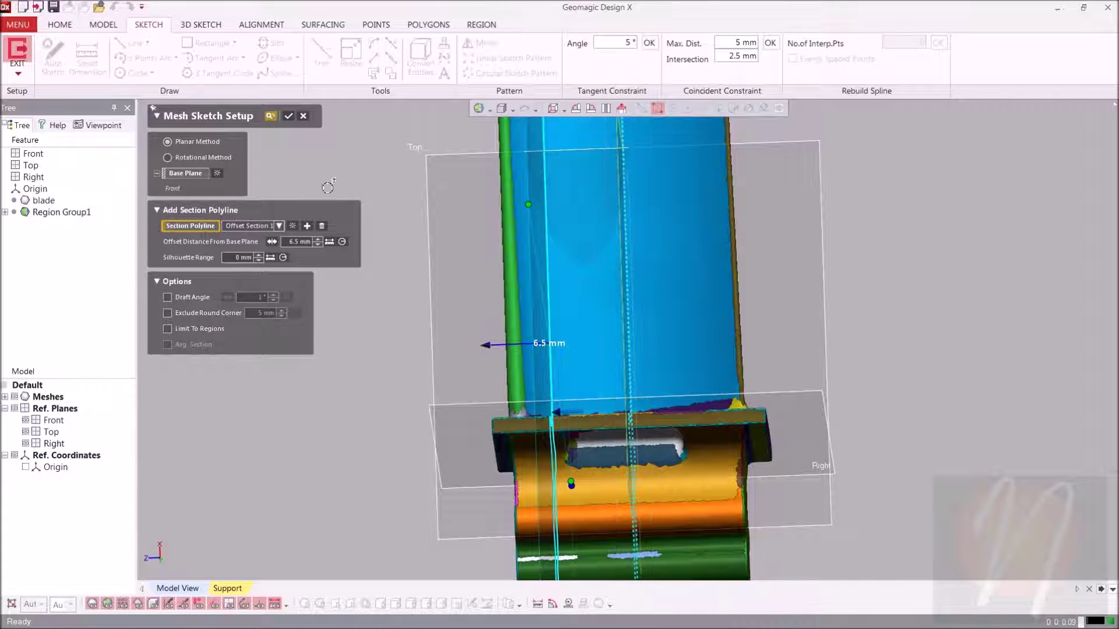
pyautogui.click(288, 119)
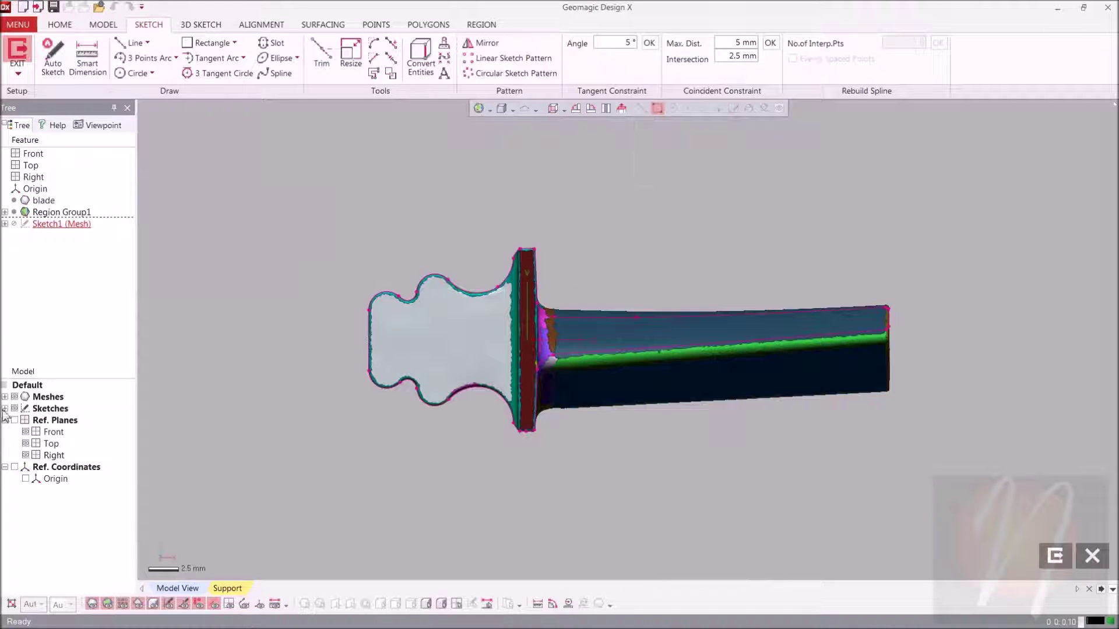
pyautogui.click(15, 397)
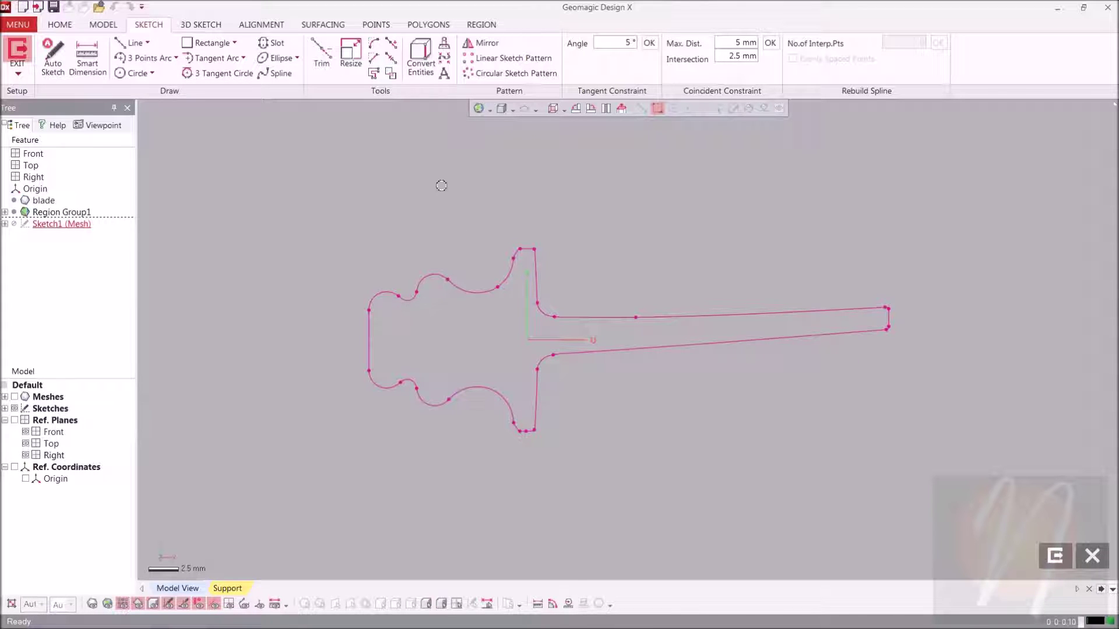
pyautogui.click(176, 59)
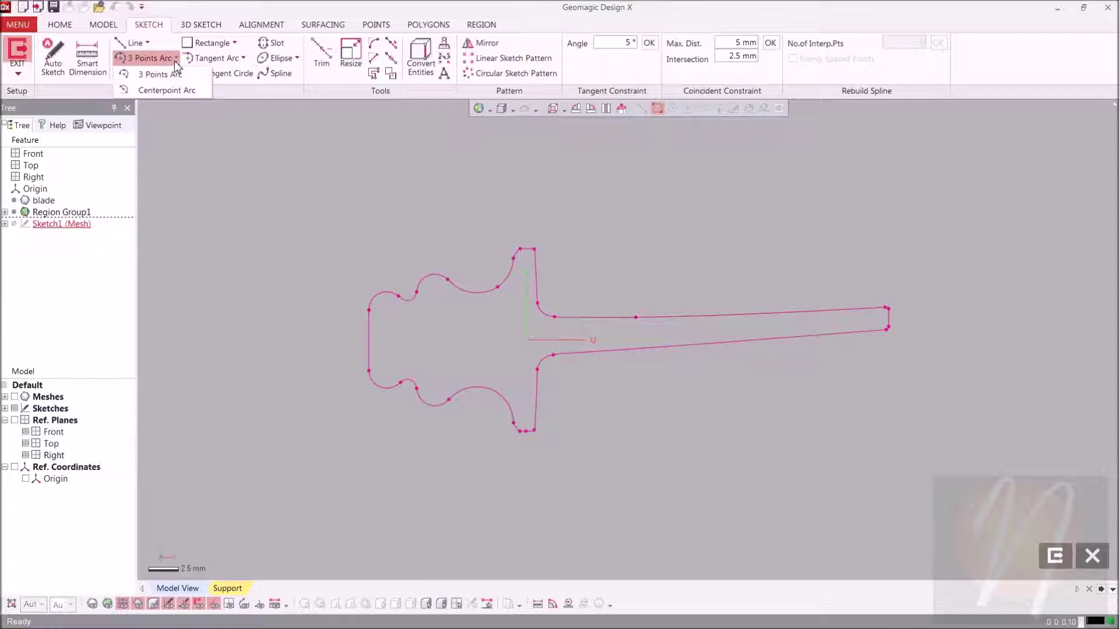
pyautogui.click(175, 96)
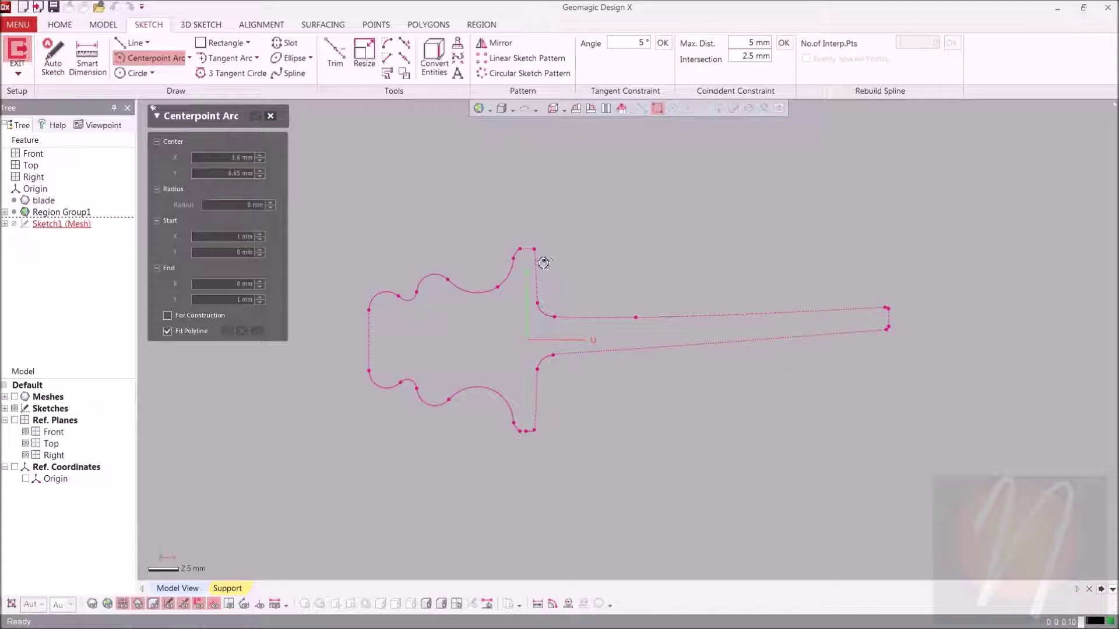
pyautogui.click(422, 336)
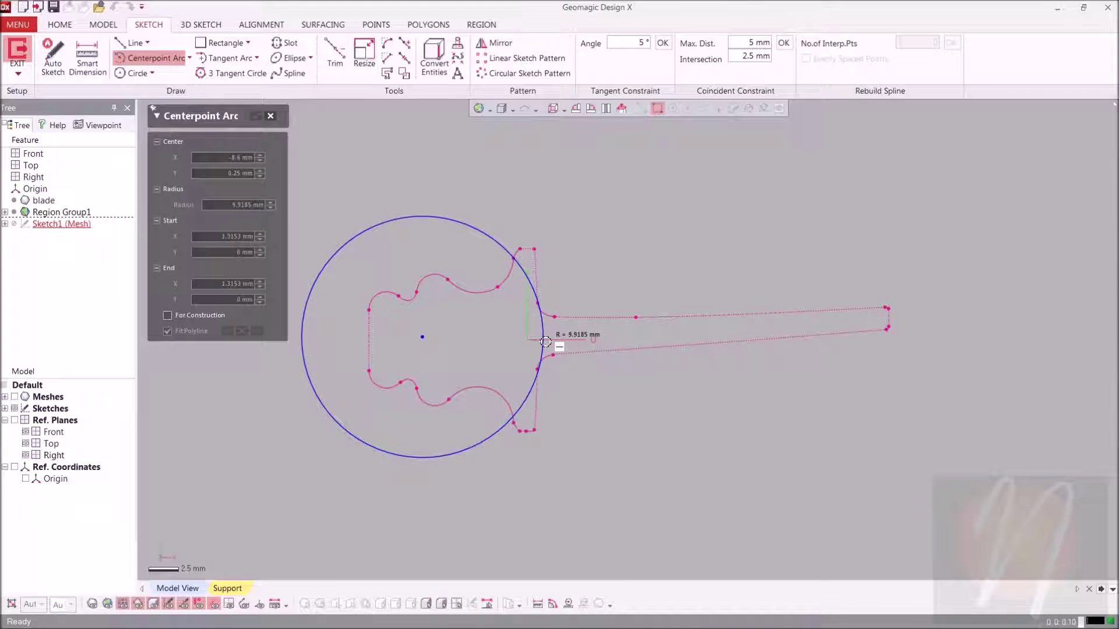
pyautogui.click(537, 351)
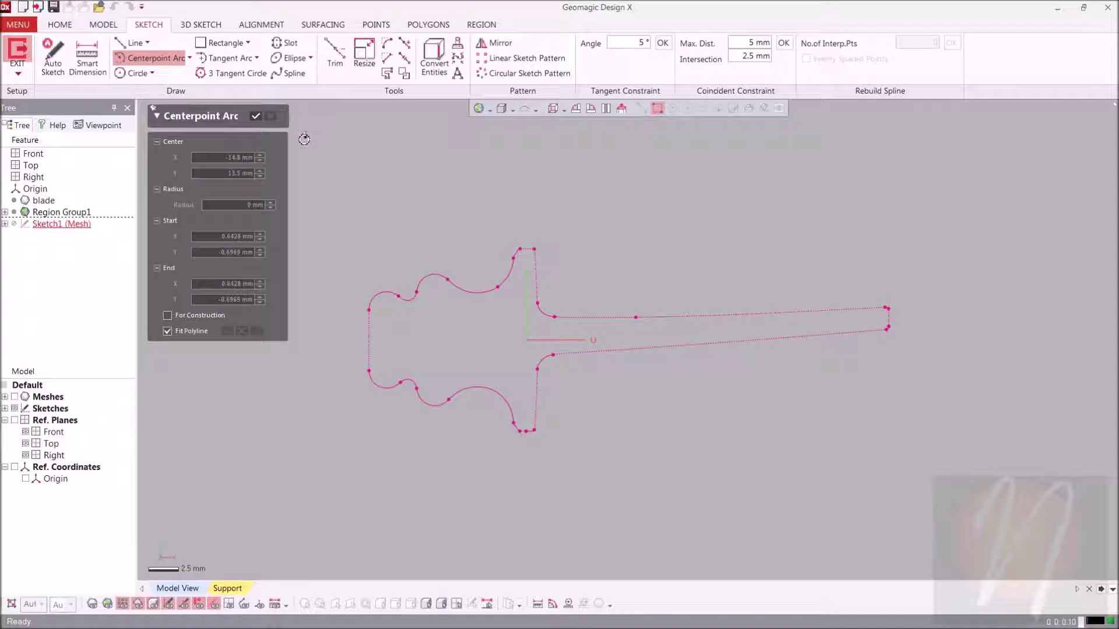
pyautogui.click(257, 116)
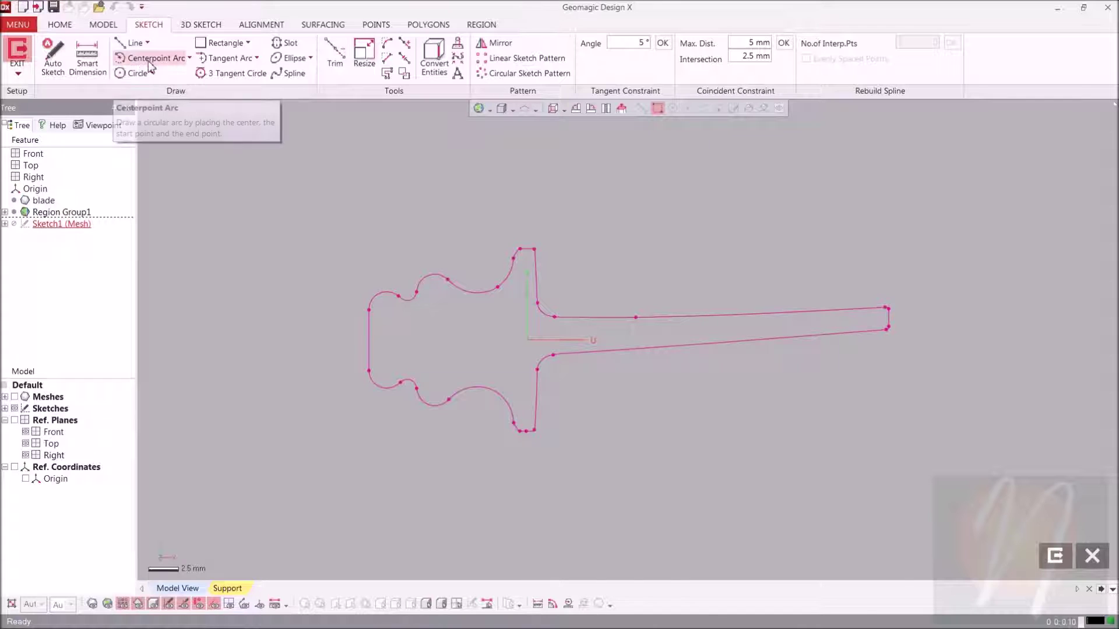
# - Draw a 3 Points Arc fitted to the platform's blade-side edge, from near its upper corner to near its lower corner
pyautogui.click(189, 58)
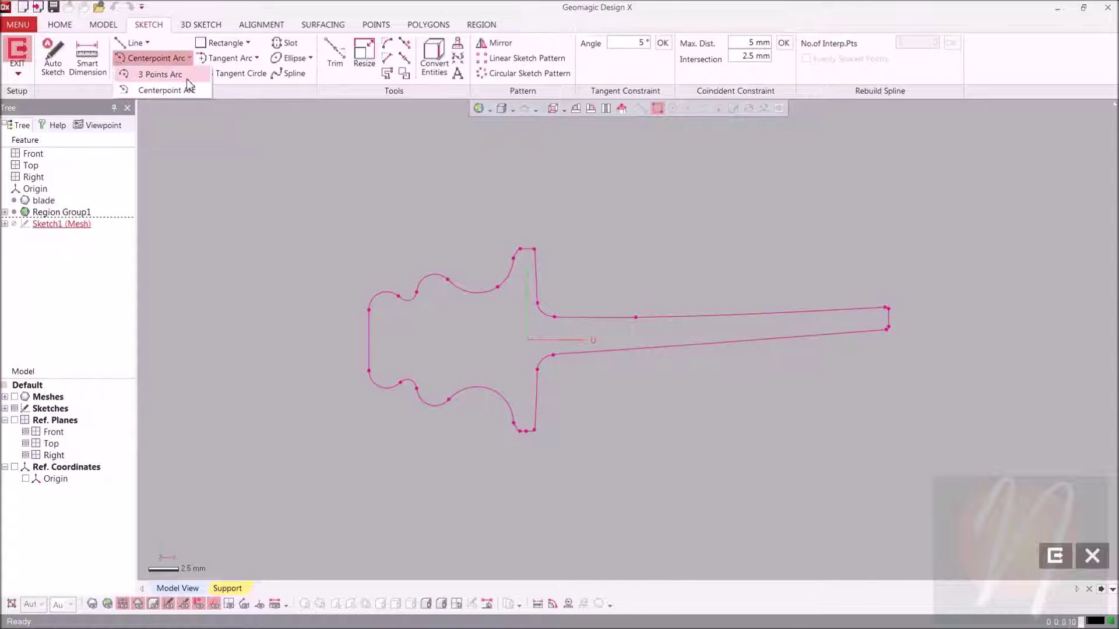
pyautogui.click(188, 73)
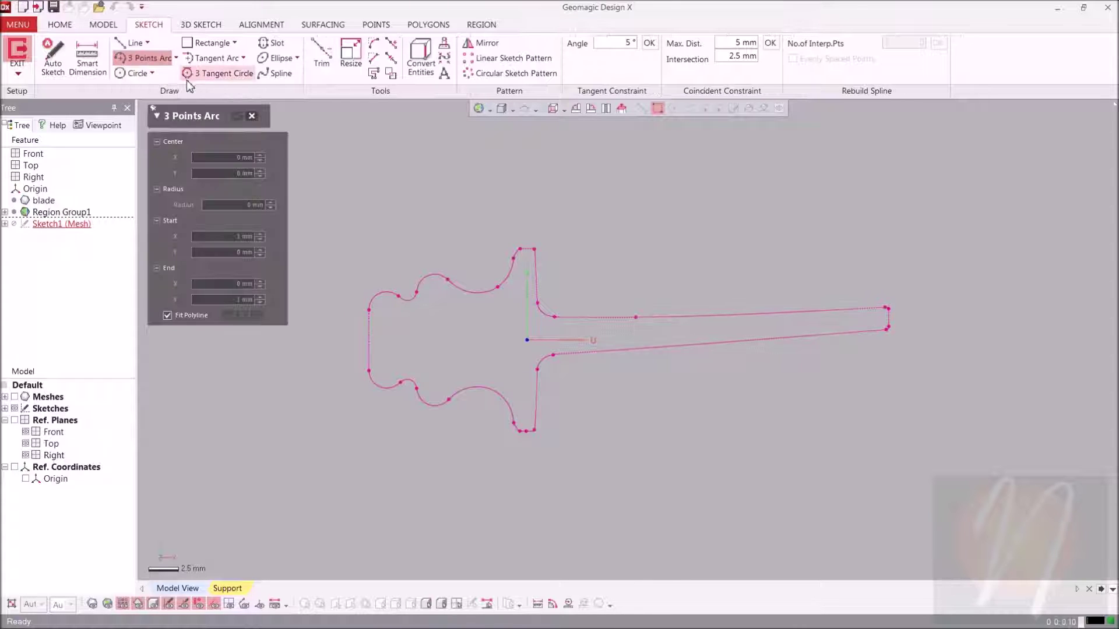
pyautogui.click(536, 255)
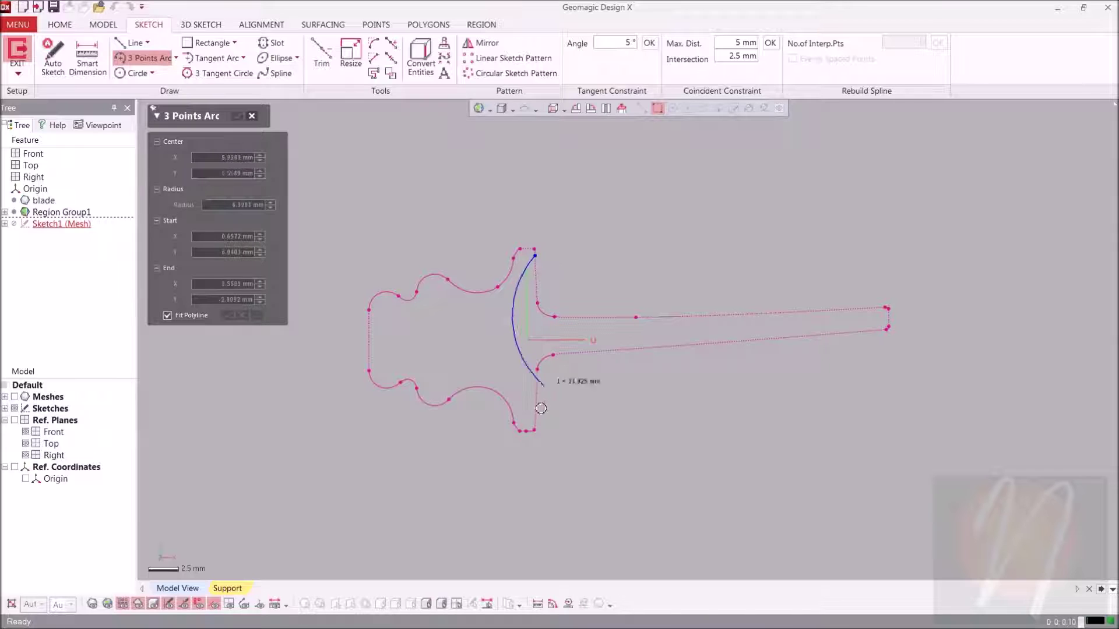
pyautogui.click(540, 426)
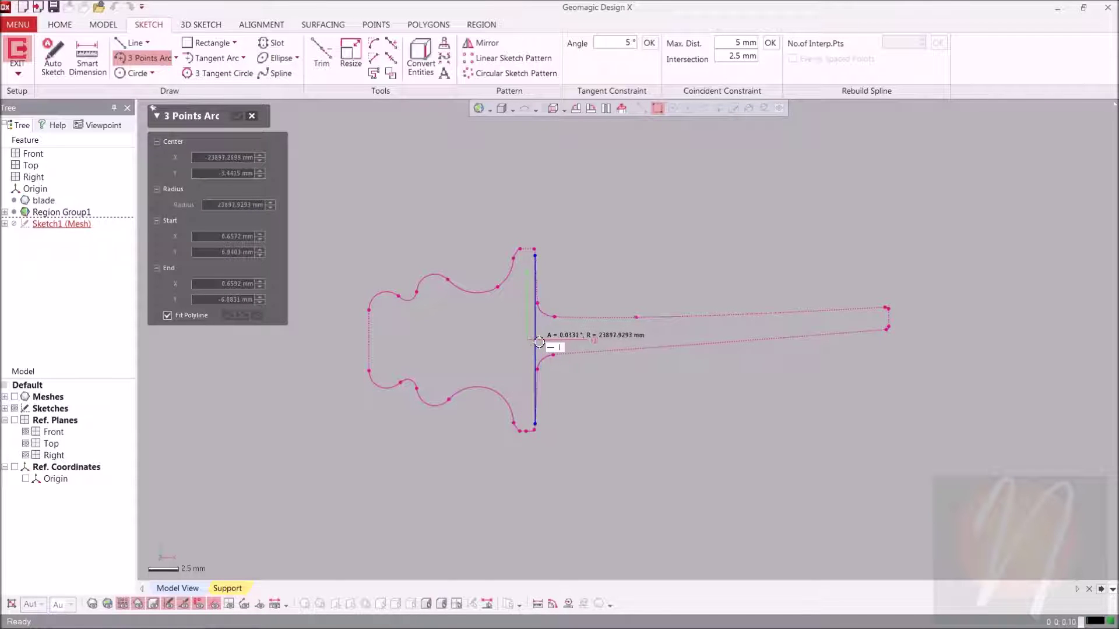
pyautogui.click(541, 342)
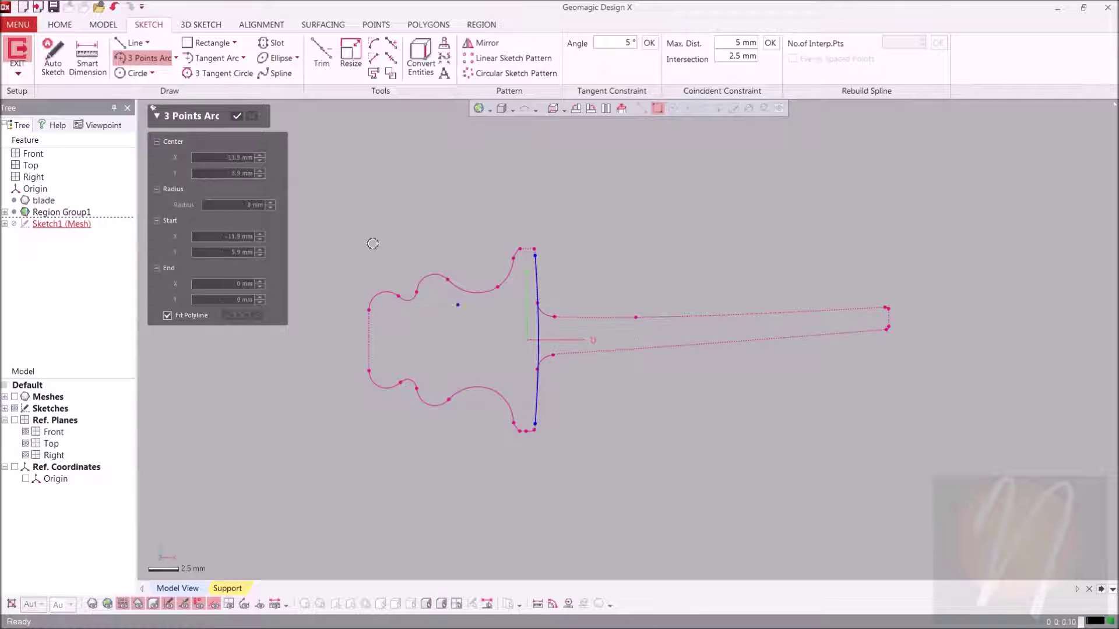
pyautogui.click(245, 118)
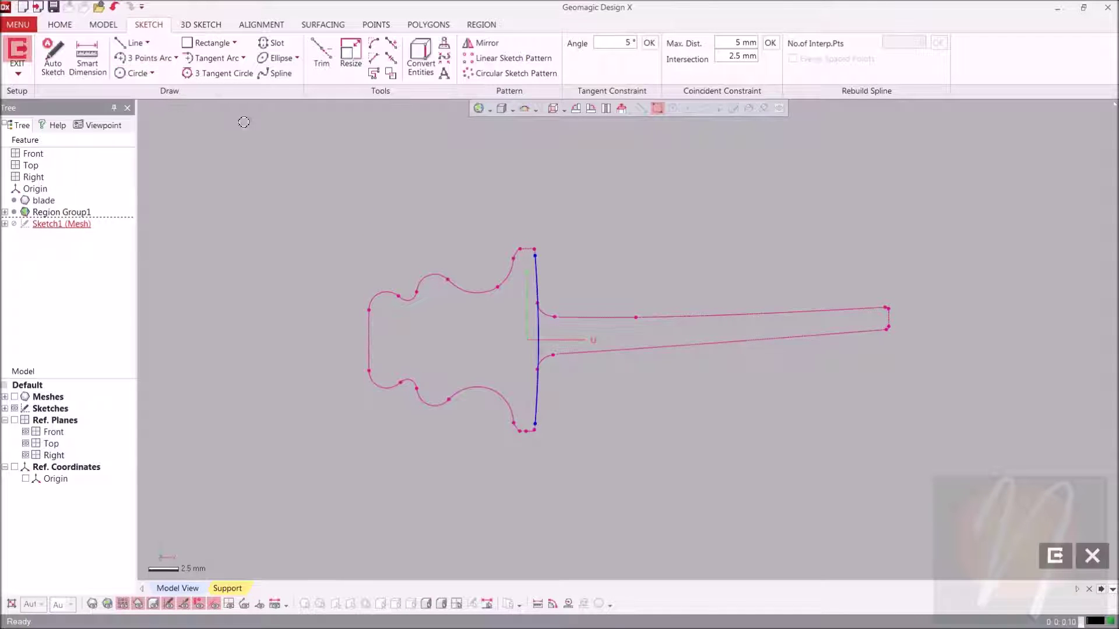
# - Fix the platform arc and extend both of its ends well beyond the section outline
pyautogui.rightClick(539, 339)
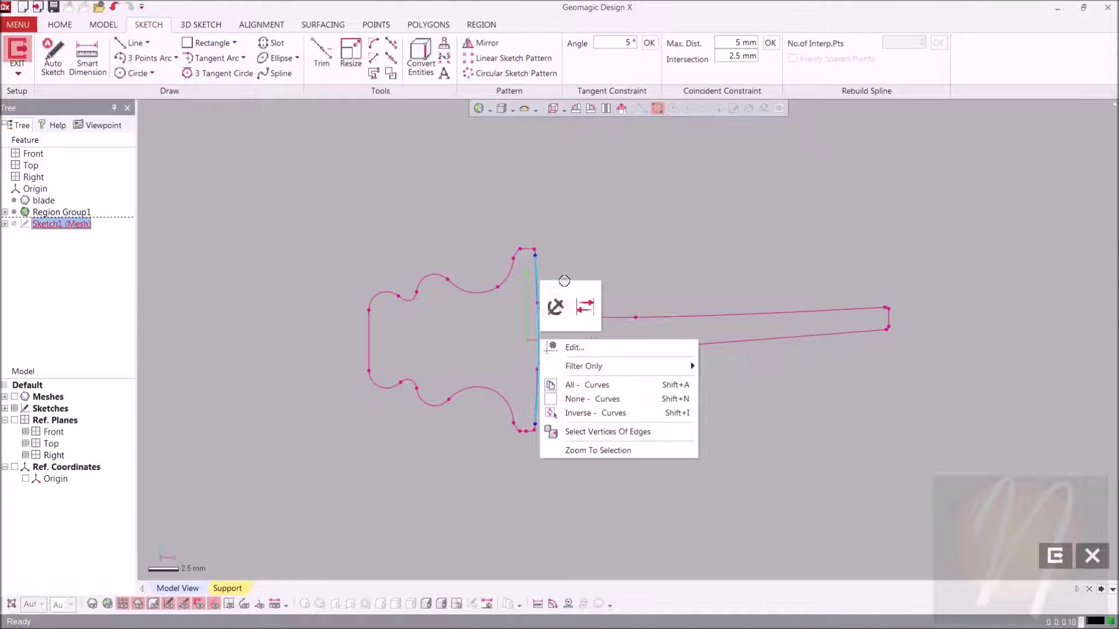
pyautogui.click(560, 306)
pyautogui.moveTo(534, 260); pyautogui.dragTo(528, 192)
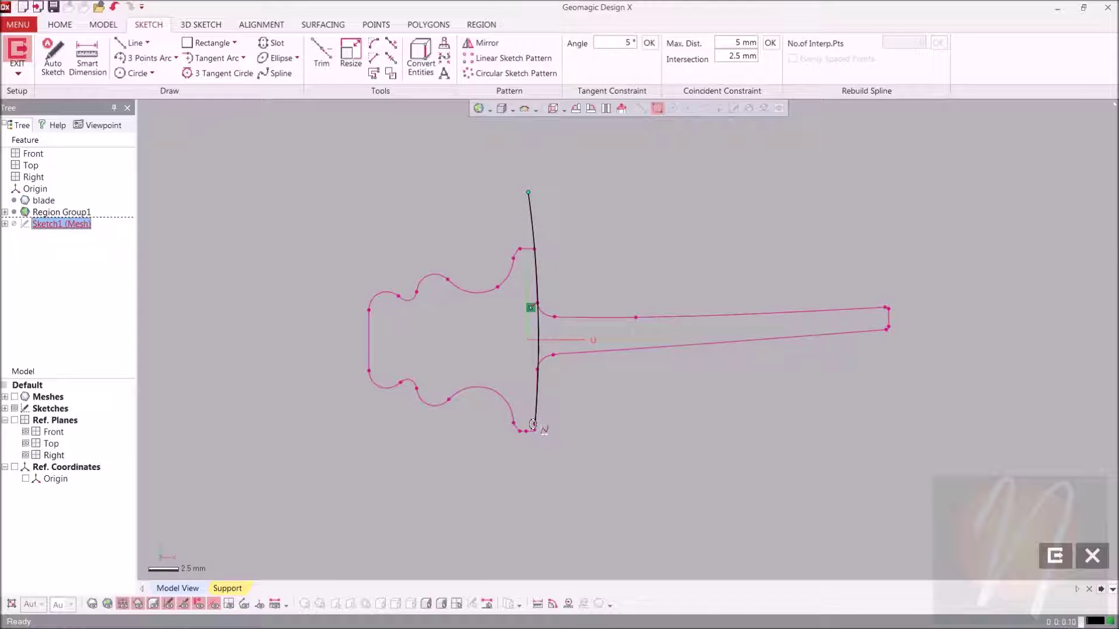
pyautogui.moveTo(533, 423); pyautogui.dragTo(528, 524)
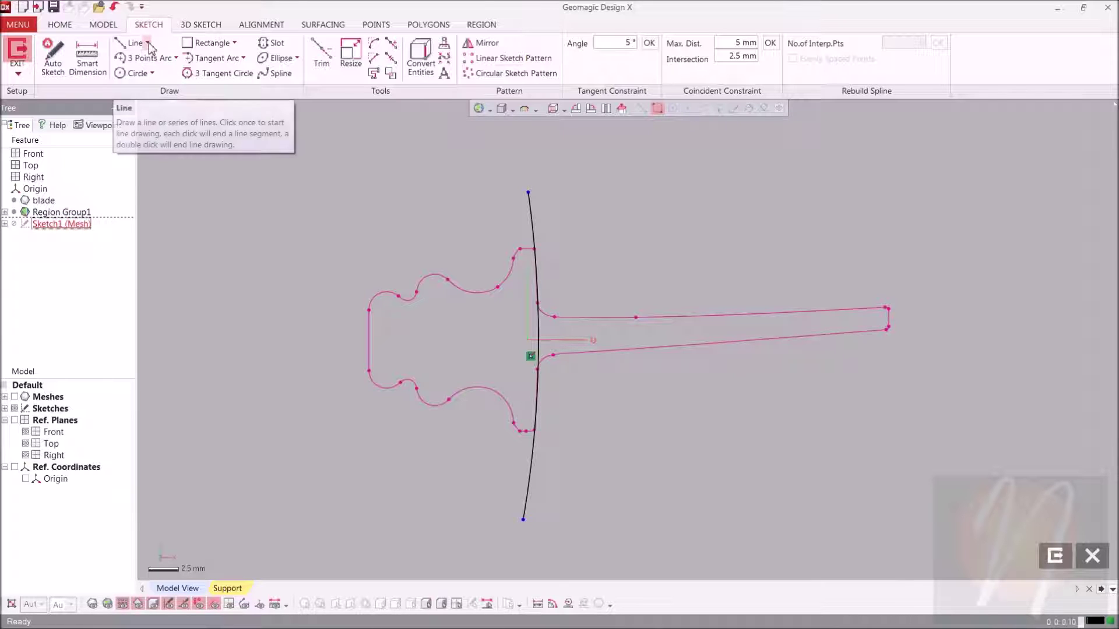
# - Draw a horizontal centerline through the origin, from just past the platform arc to beyond the root's outer end
pyautogui.click(149, 43)
pyautogui.click(148, 75)
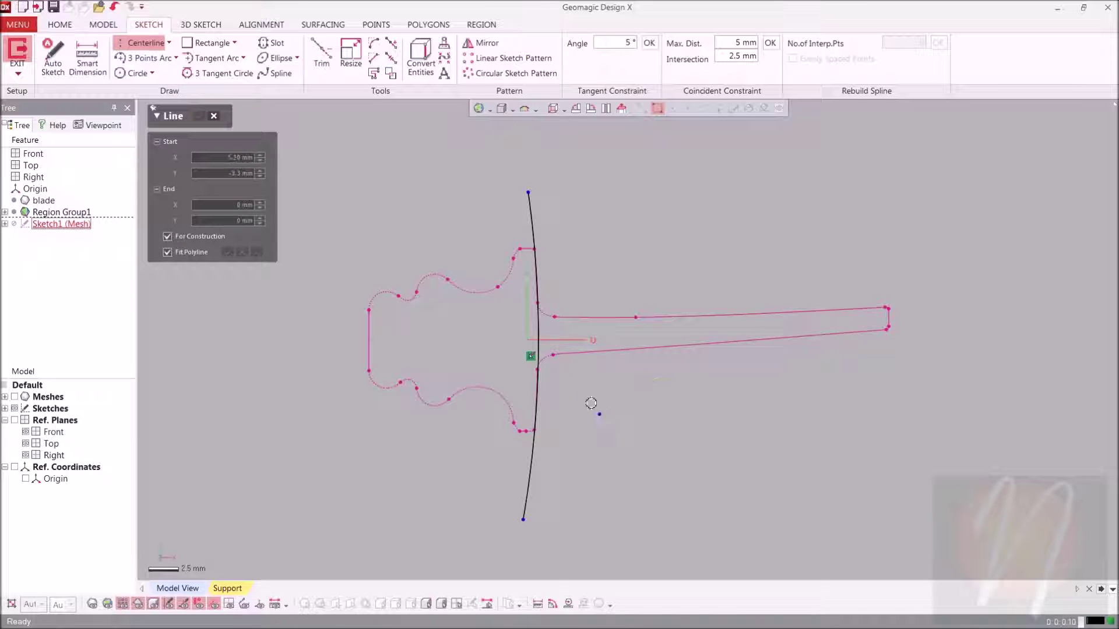
pyautogui.click(529, 339)
pyautogui.click(585, 341)
pyautogui.click(293, 339)
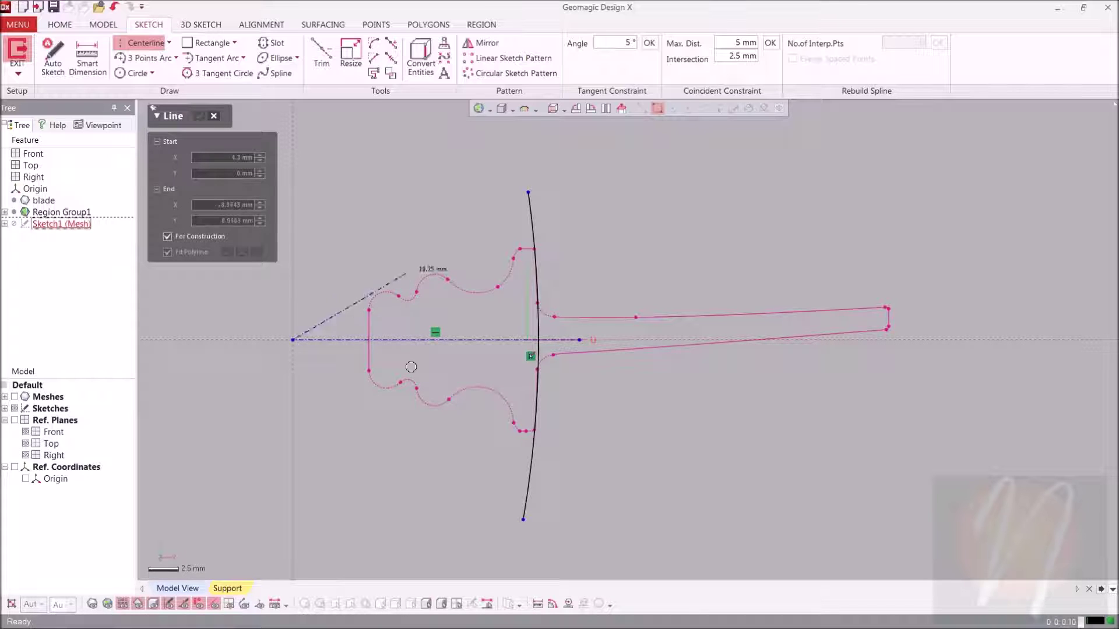
pyautogui.press('Escape')
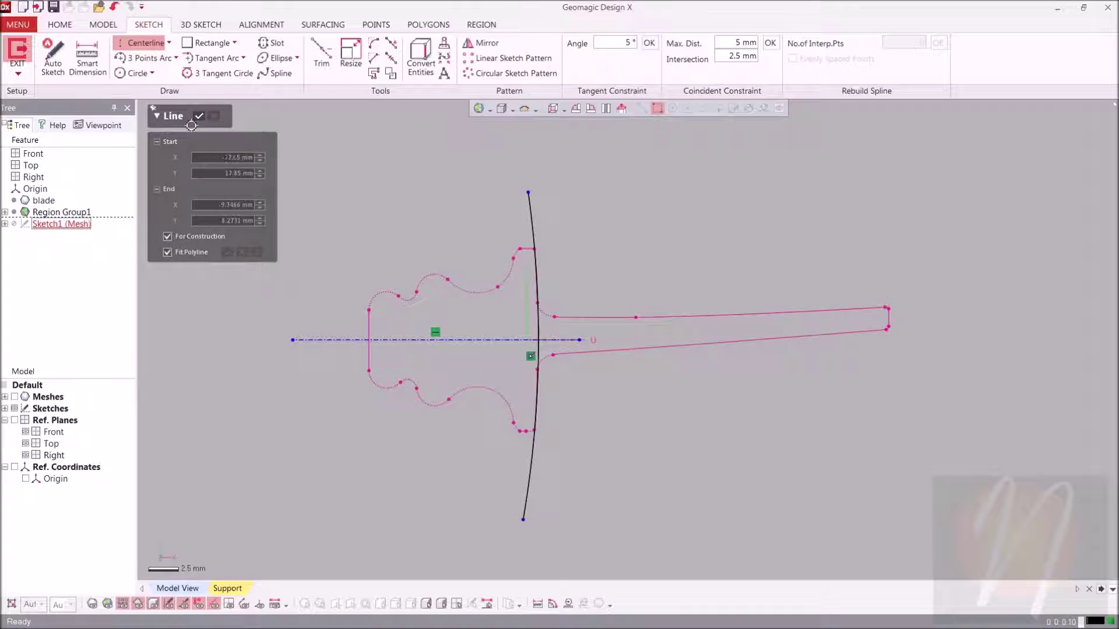
pyautogui.click(200, 116)
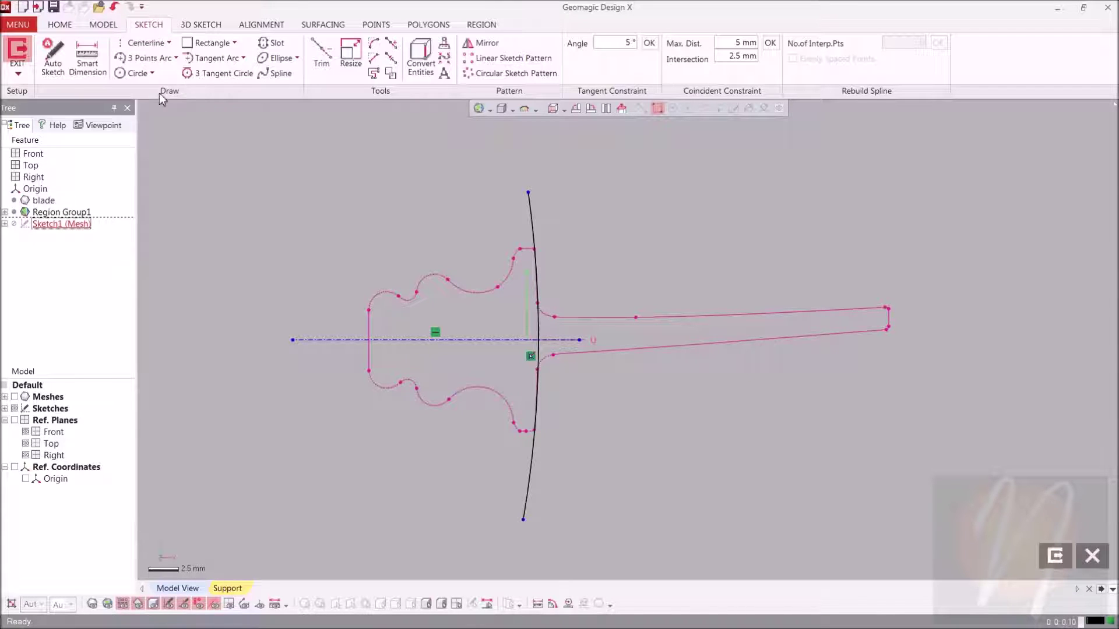
# - Fit lines to the root's vertical end edge, the platform's upper edge and the short slanted edge beside it
pyautogui.click(170, 44)
pyautogui.click(139, 58)
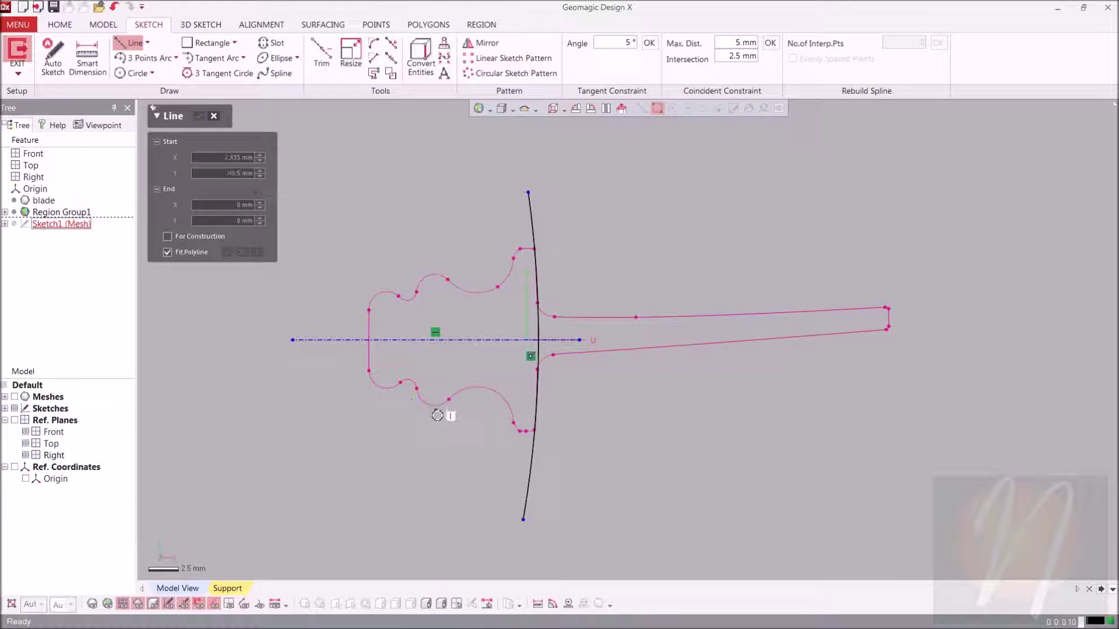
pyautogui.click(372, 335)
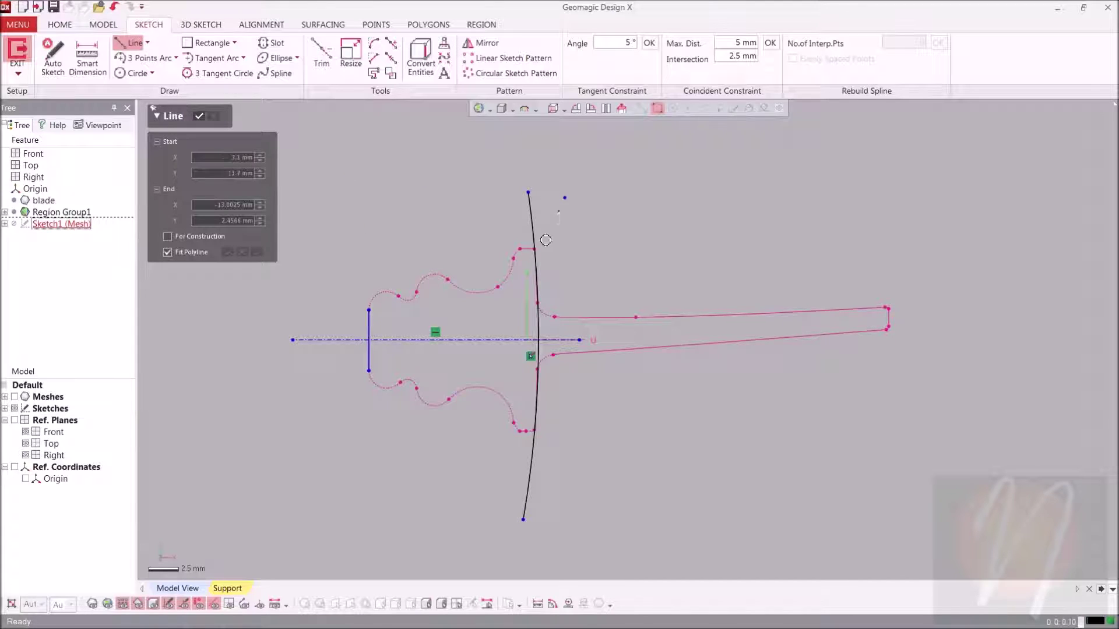
pyautogui.doubleClick(529, 250)
pyautogui.click(513, 257)
pyautogui.press('Escape')
pyautogui.press('Escape')
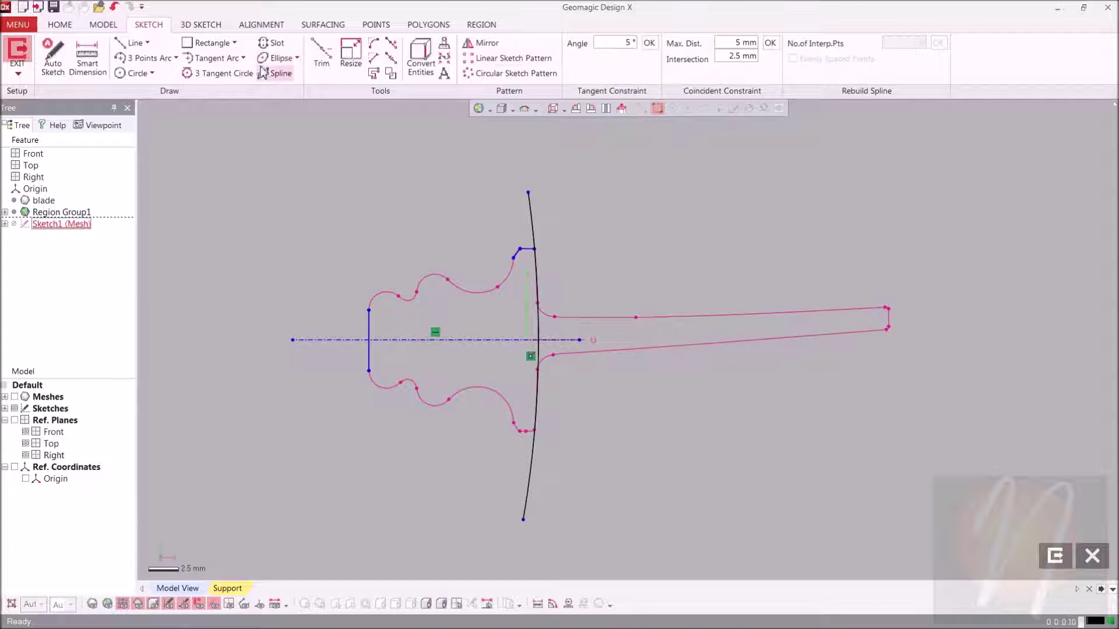
# - Draw 3 Points Arcs along the large concave curve of the upper root profile, radius about 3 mm, and its adjoining convex lobe
pyautogui.click(244, 59)
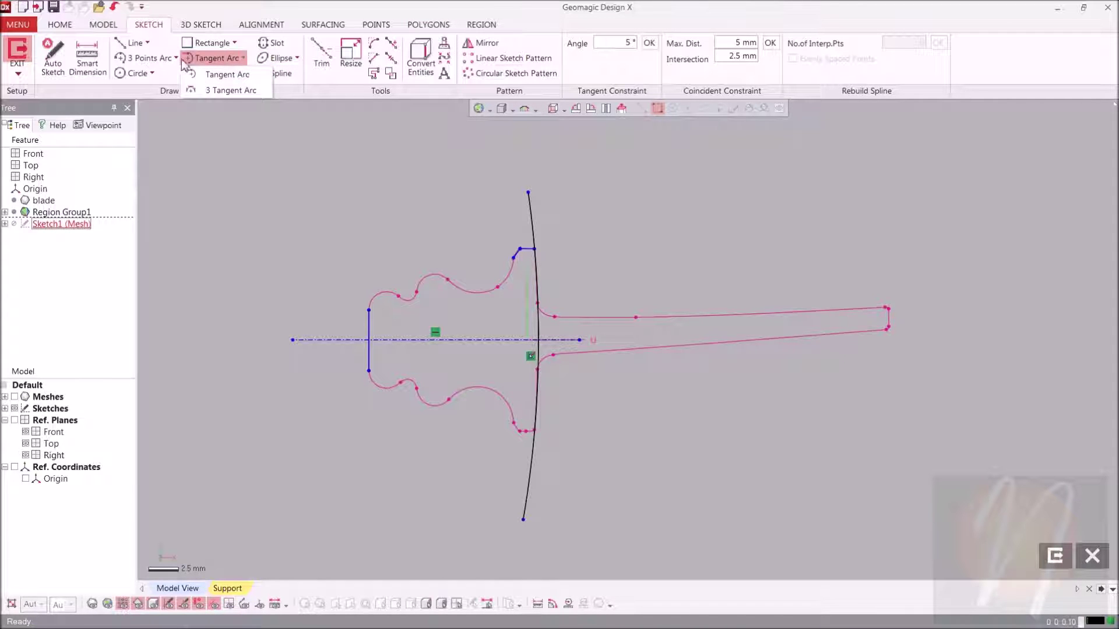
pyautogui.click(153, 58)
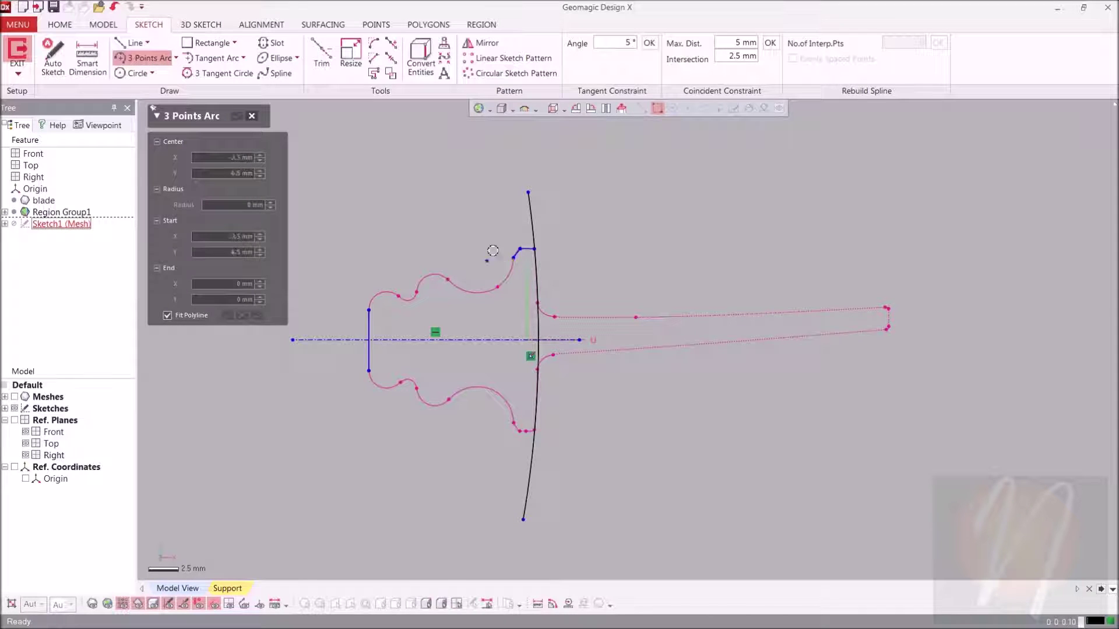
pyautogui.click(516, 260)
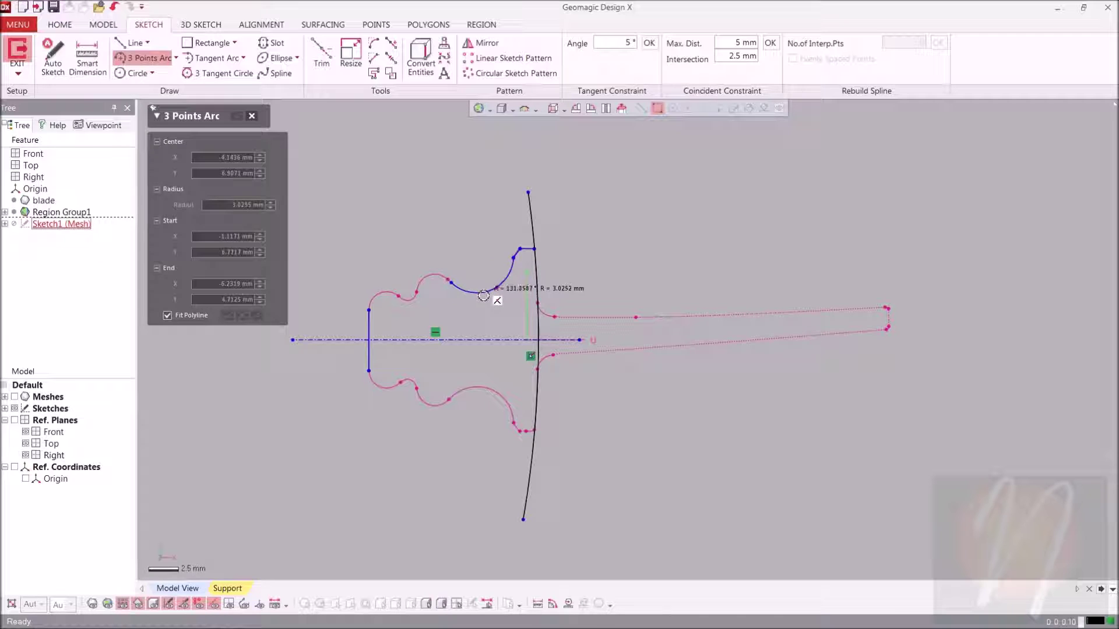
pyautogui.click(473, 290)
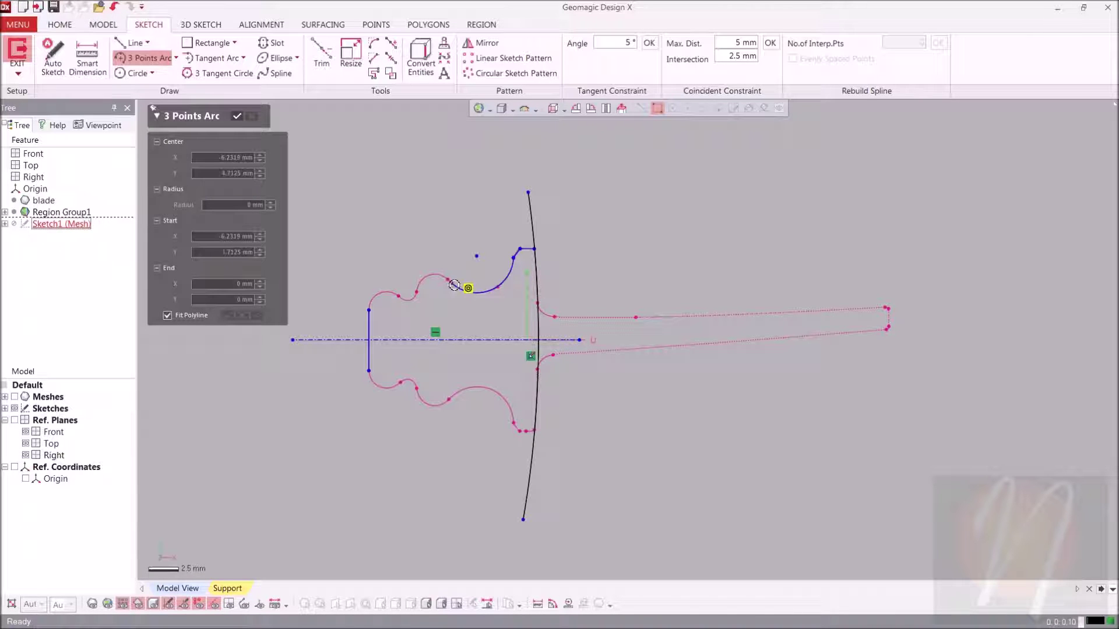
pyautogui.click(419, 297)
pyautogui.click(431, 280)
# - Draw 3 Points Arcs along the small concave notch and the outermost lobe, finishing the upper root profile at the end line
pyautogui.click(401, 299)
pyautogui.click(407, 301)
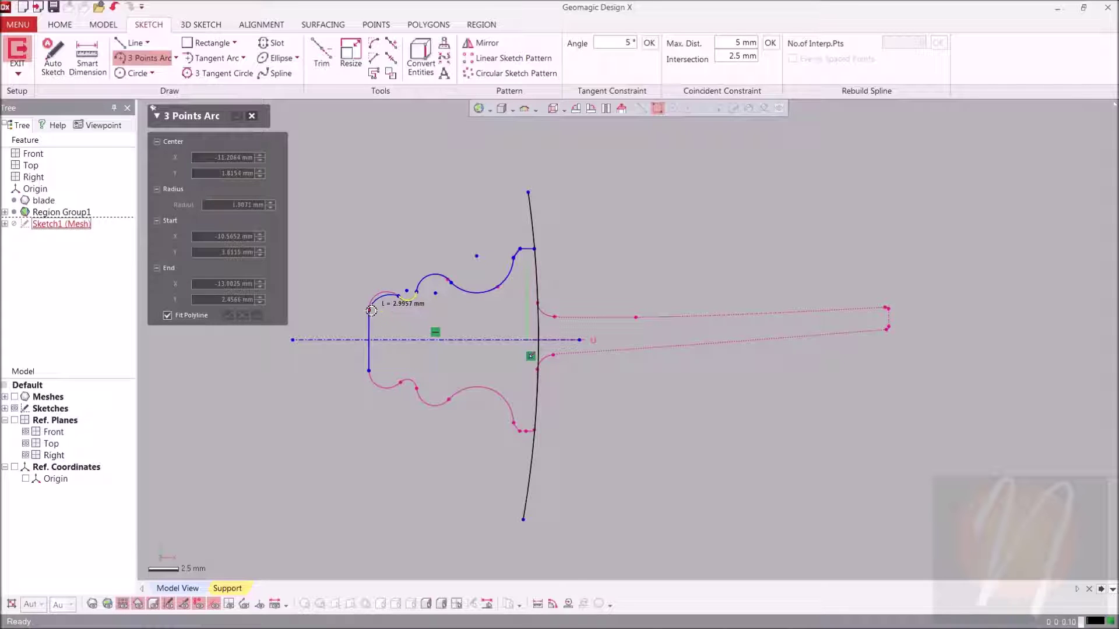
pyautogui.click(371, 311)
pyautogui.click(390, 300)
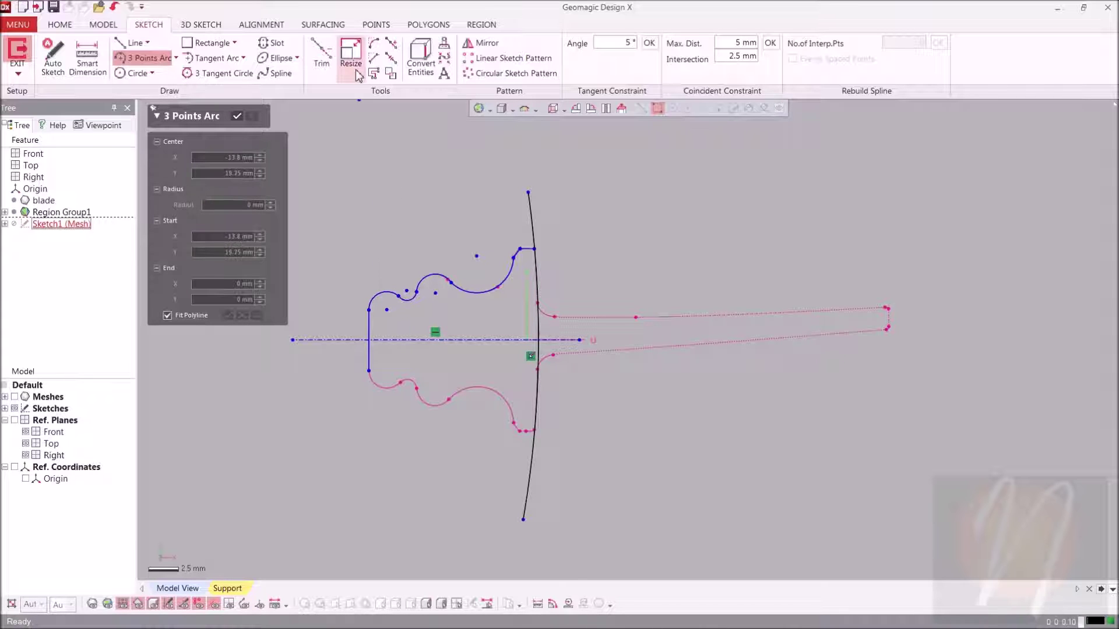
pyautogui.click(244, 120)
# - Apply a Tangent constraint between the root's vertical end line and the outermost upper lobe arc
pyautogui.scroll(3, 374, 291)
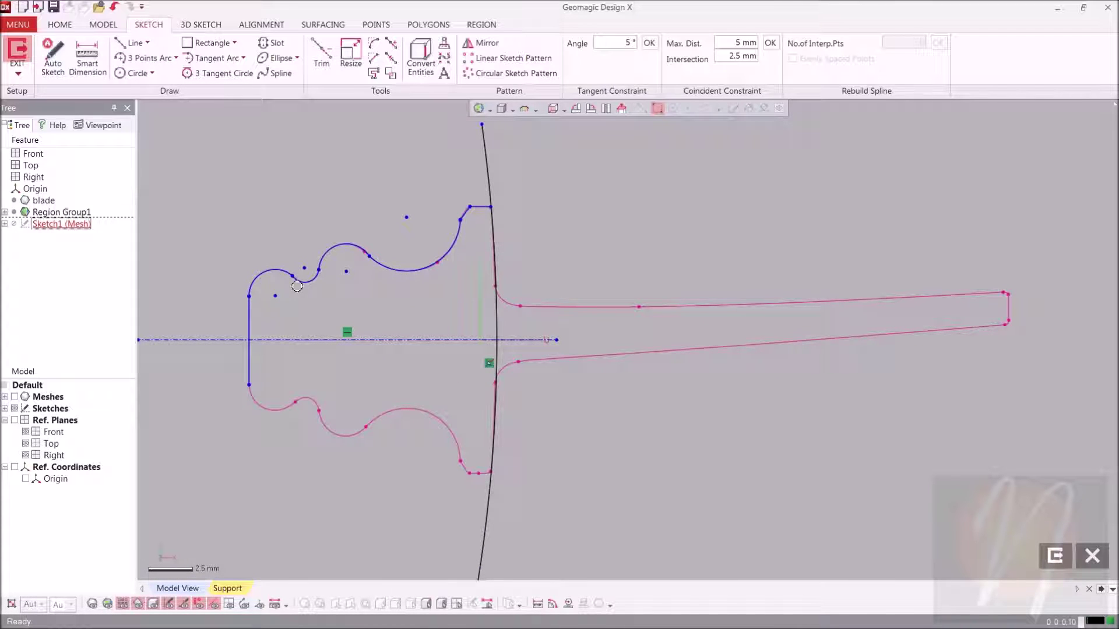
pyautogui.click(249, 307)
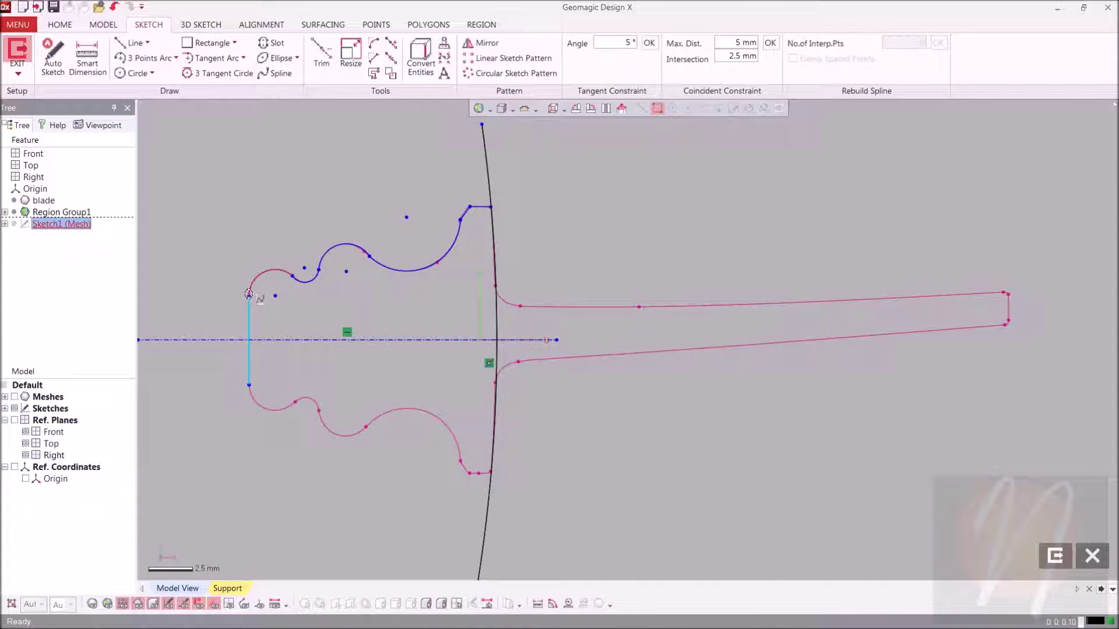
pyautogui.click(250, 280)
pyautogui.click(209, 231)
pyautogui.click(229, 116)
# - Apply Tangent constraints between the small notch arc and each of the two upper lobe arcs adjoining it
pyautogui.click(297, 285)
pyautogui.click(292, 276)
pyautogui.click(198, 260)
pyautogui.click(229, 119)
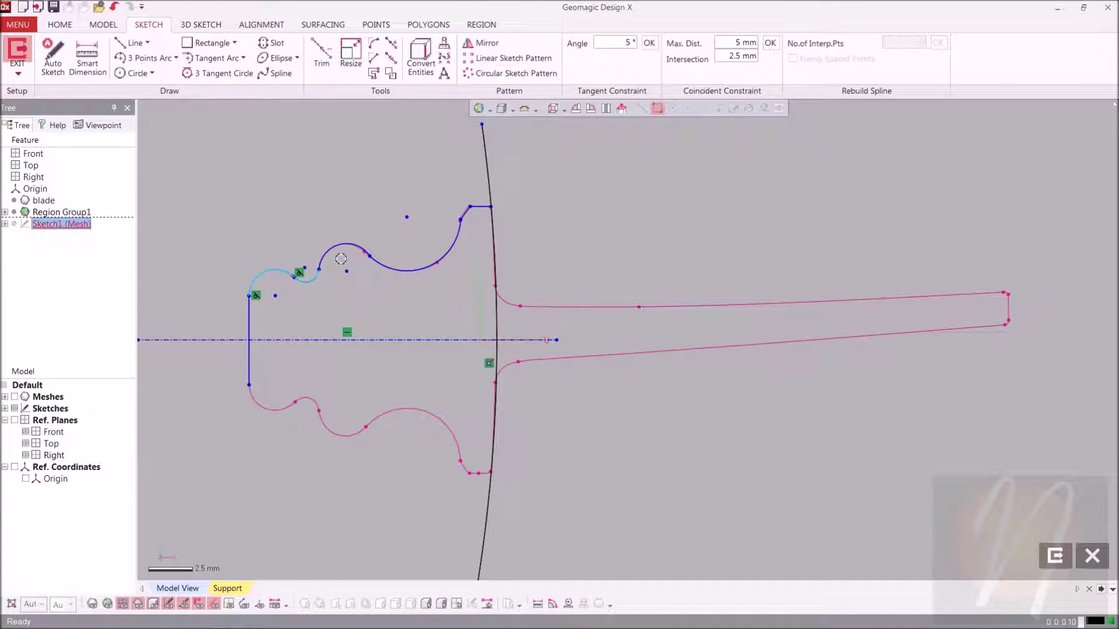
pyautogui.click(320, 262)
pyautogui.click(314, 275)
pyautogui.click(219, 260)
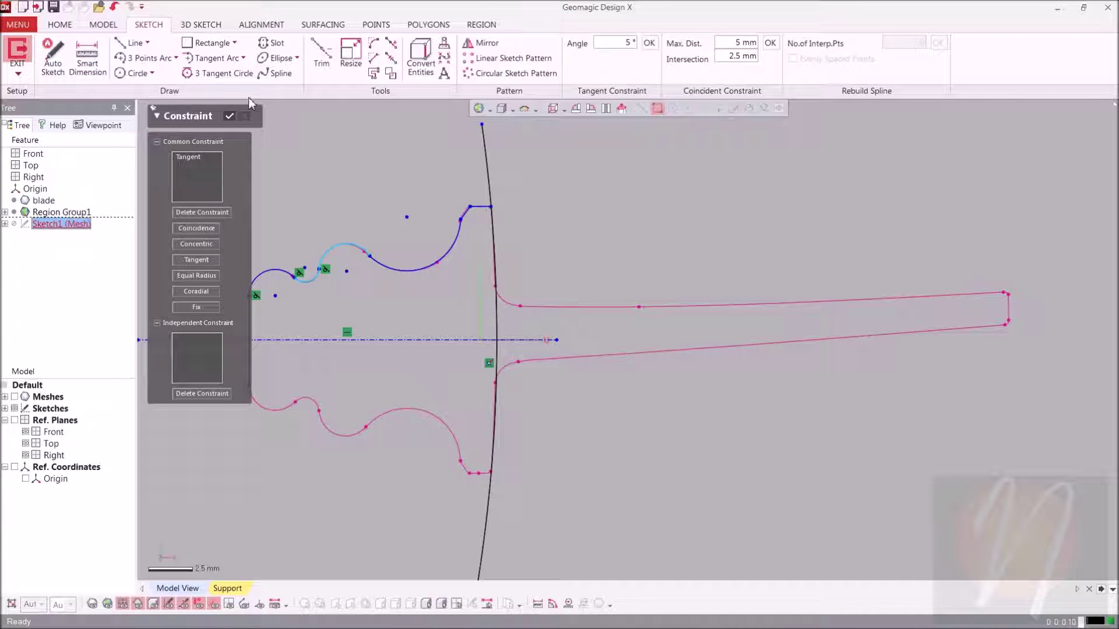
# - Apply a Tangent constraint between the large concave arc and the adjoining convex lobe of the upper root profile
pyautogui.click(231, 118)
pyautogui.click(383, 267)
pyautogui.doubleClick(362, 250)
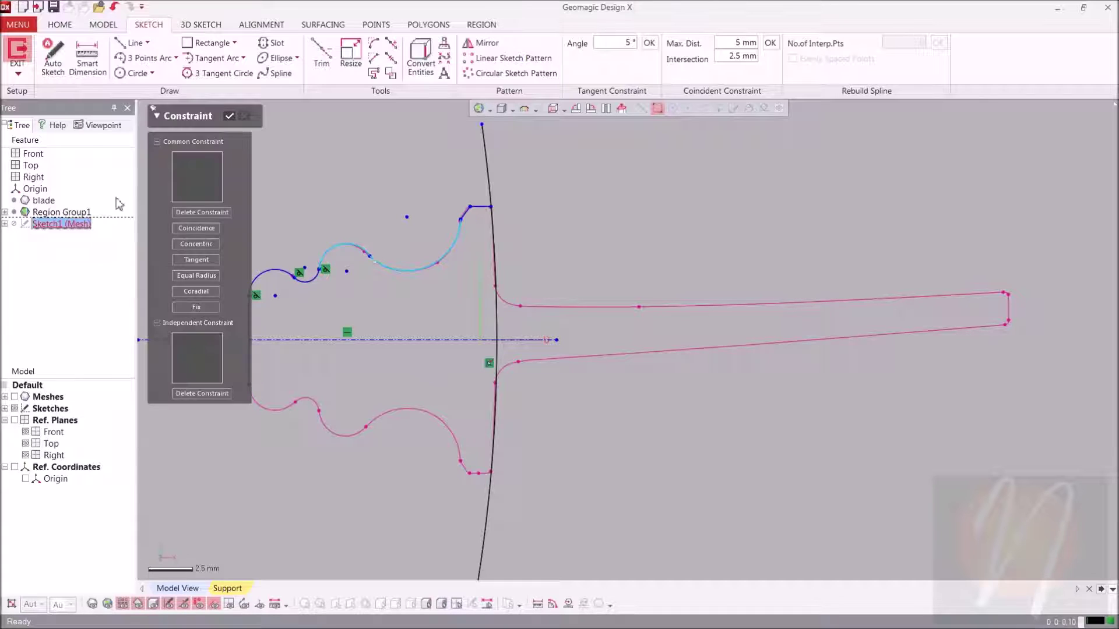
pyautogui.click(197, 261)
pyautogui.click(230, 117)
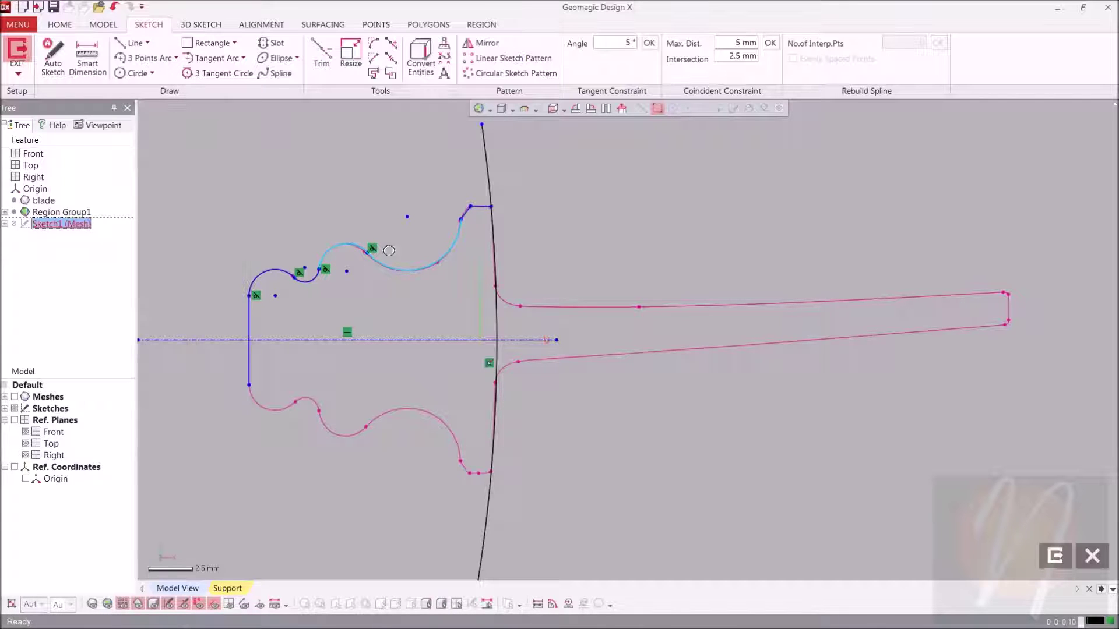
# - Reposition the endpoints of the short sloped line and the large concave arc to match the mesh section near the platform
pyautogui.moveTo(471, 206); pyautogui.dragTo(468, 207)
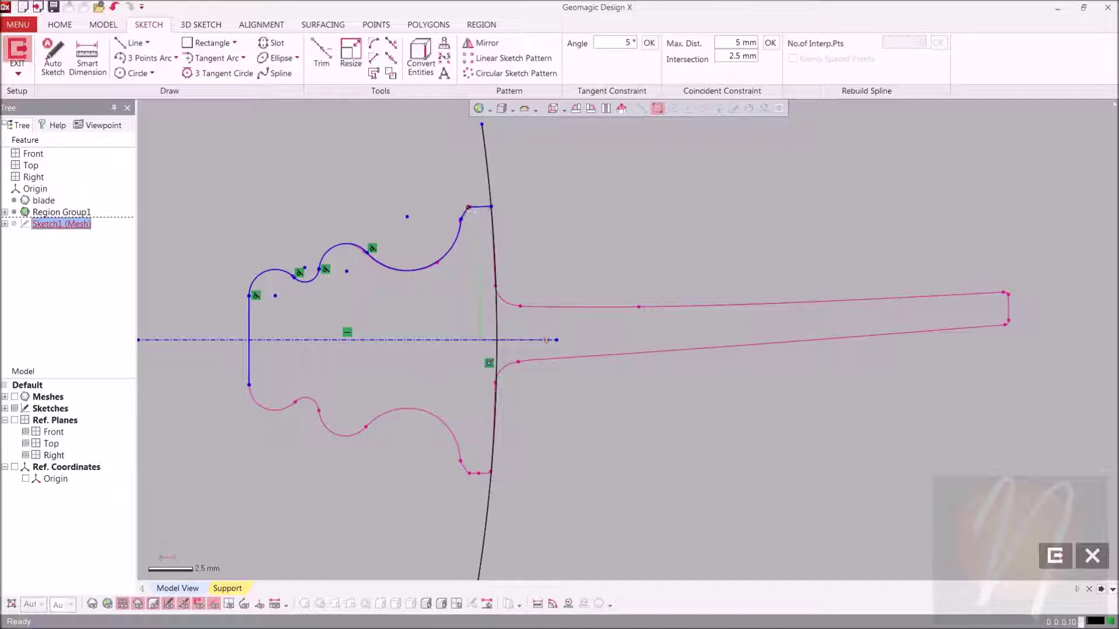
pyautogui.click(468, 208)
pyautogui.moveTo(460, 221); pyautogui.dragTo(460, 220)
pyautogui.moveTo(437, 264); pyautogui.dragTo(444, 264)
# - Fix the short line at the platform's upper edge and extend its free end beyond the platform arc
pyautogui.rightClick(497, 211)
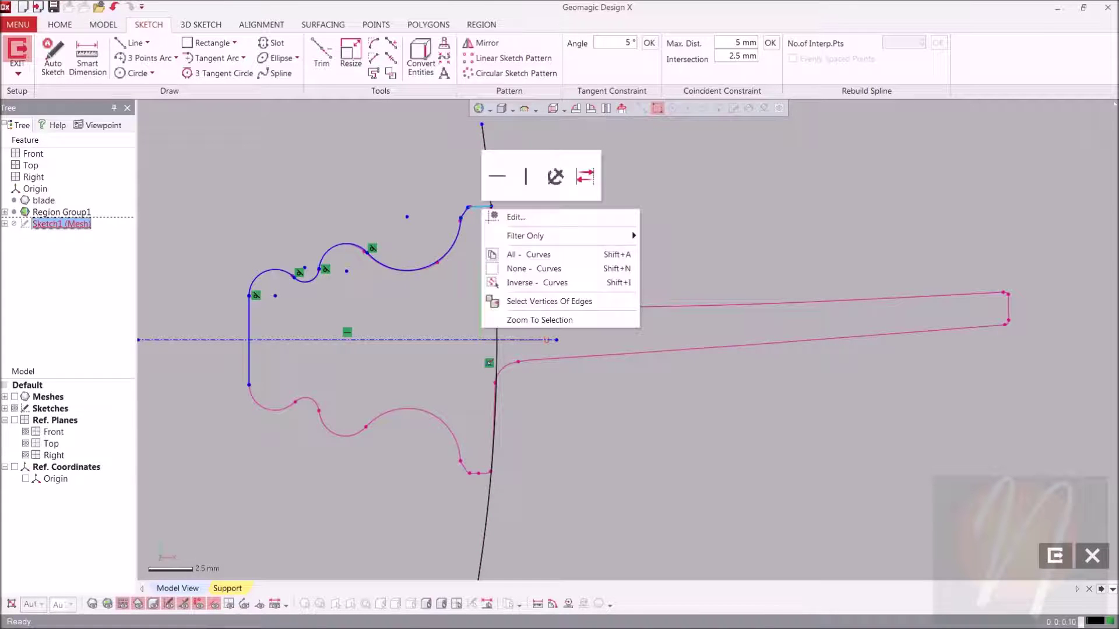
pyautogui.click(563, 186)
pyautogui.moveTo(490, 208); pyautogui.dragTo(557, 203)
pyautogui.moveTo(639, 199)
pyautogui.keyDown('shift'); pyautogui.mouseDown(button='right')
pyautogui.moveTo(642, 211)
pyautogui.moveTo(574, 113)
pyautogui.mouseUp(button='right'); pyautogui.keyUp('shift')
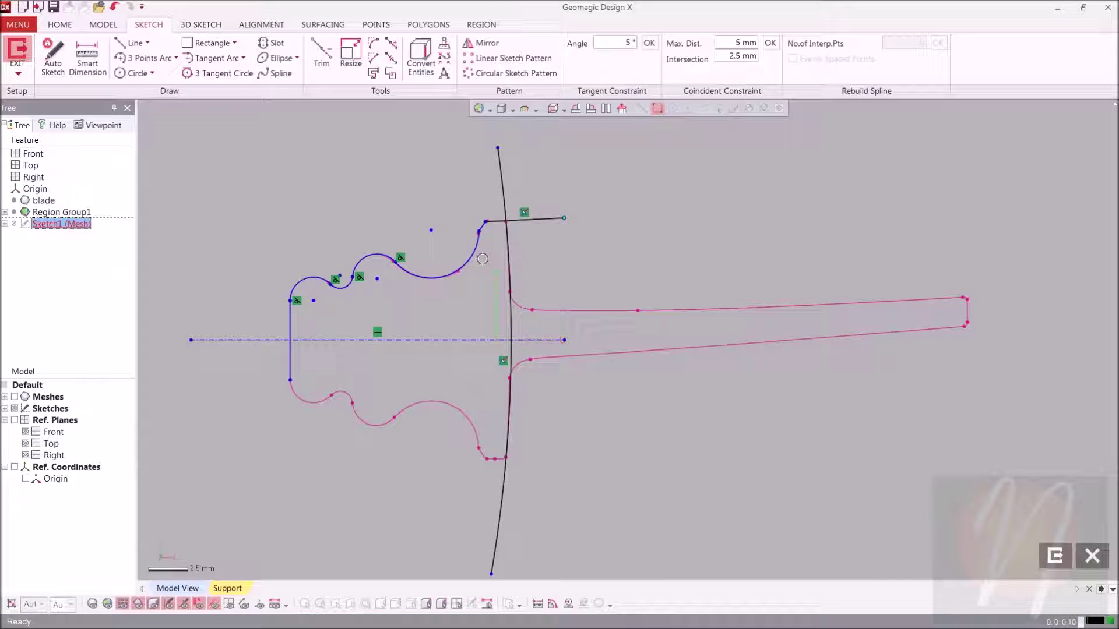
# - Power Trim the excess of the upper platform line and arc, plus everything below the centre line
pyautogui.click(329, 59)
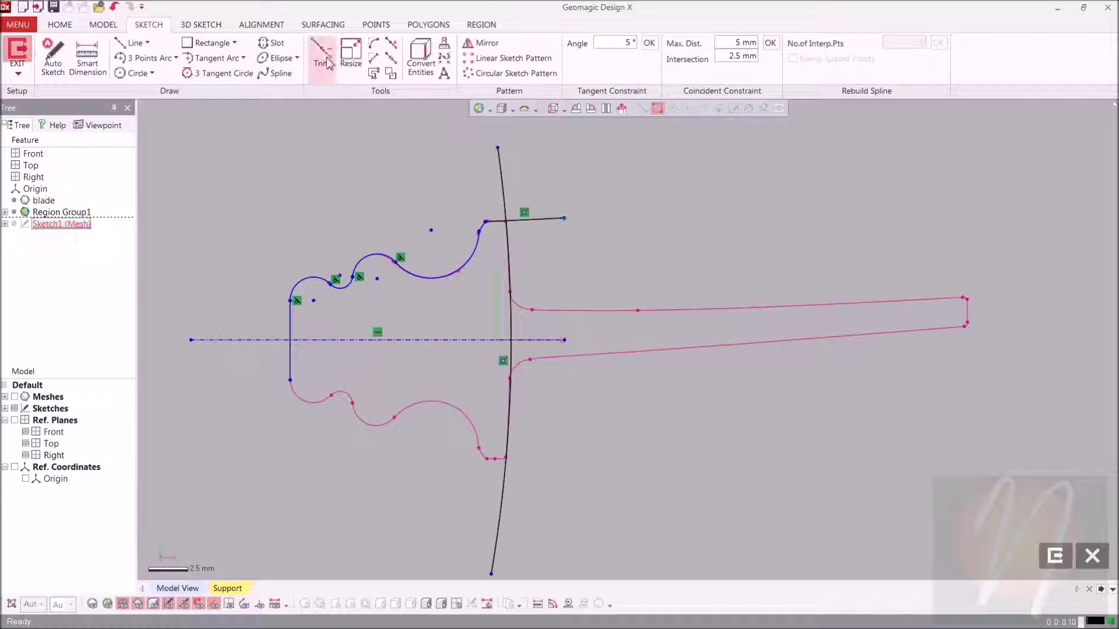
pyautogui.click(329, 61)
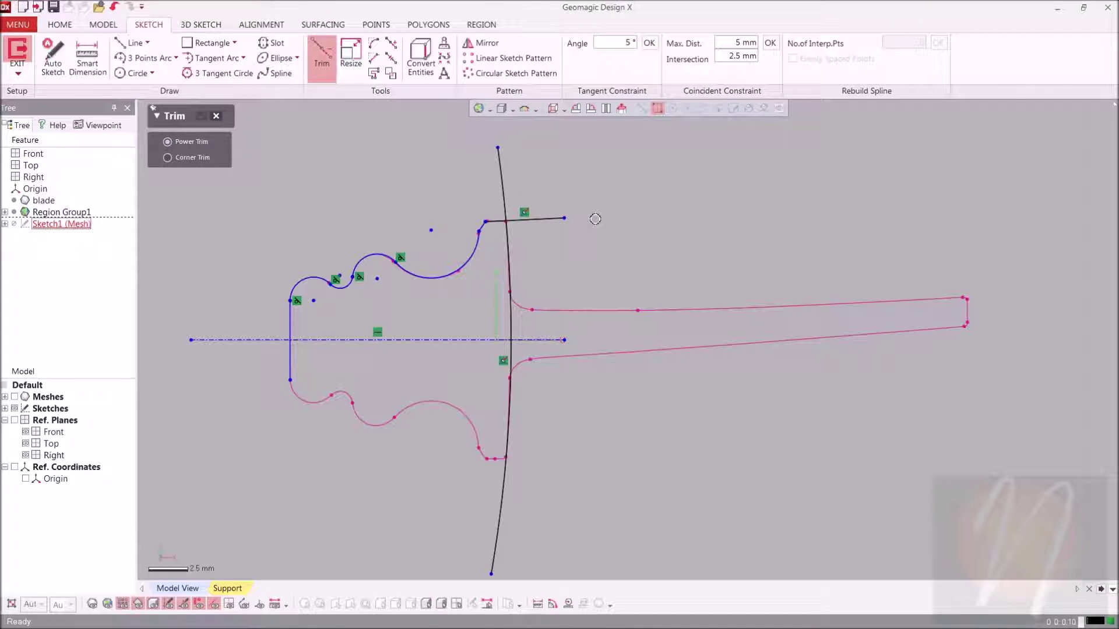
pyautogui.click(549, 220)
pyautogui.click(503, 180)
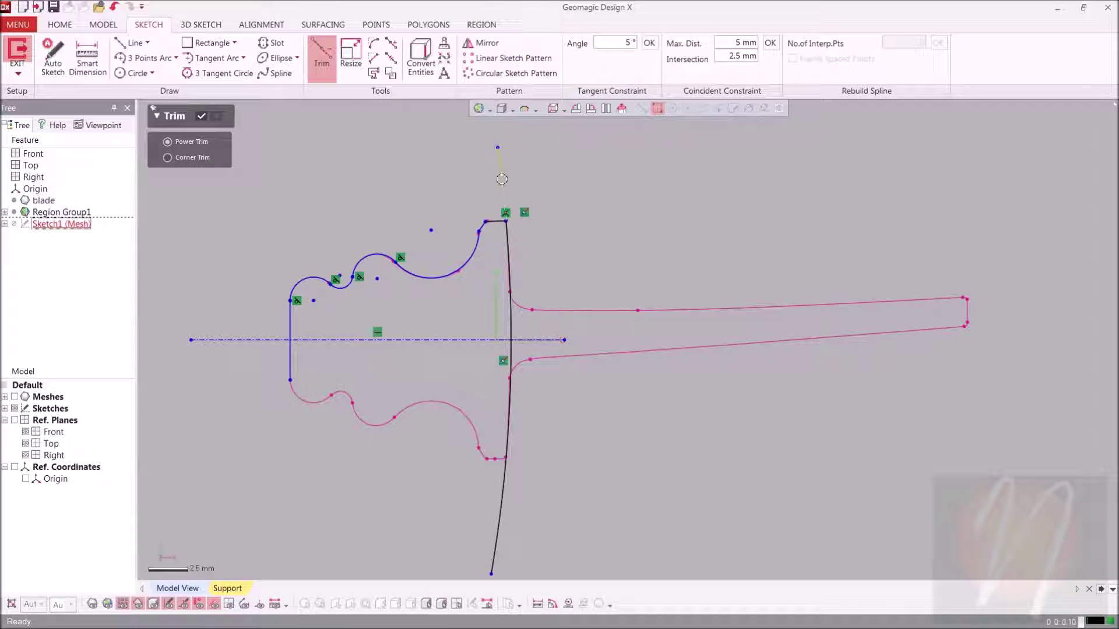
pyautogui.click(294, 371)
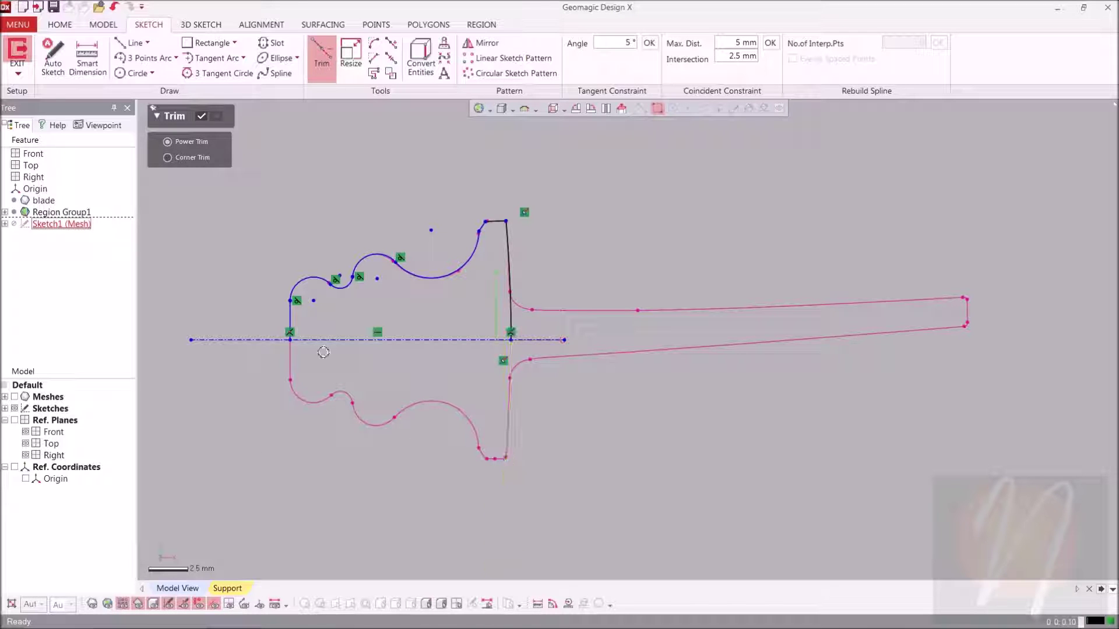
pyautogui.click(203, 117)
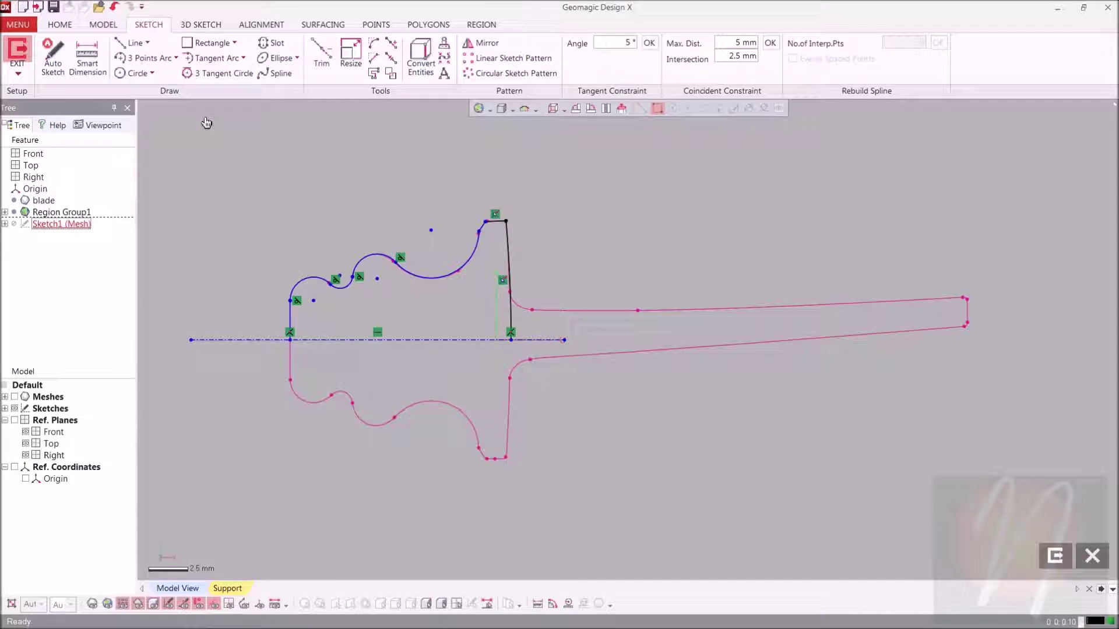
# - Mirror the upper half of the root and platform profile about the horizontal centre line
pyautogui.click(481, 43)
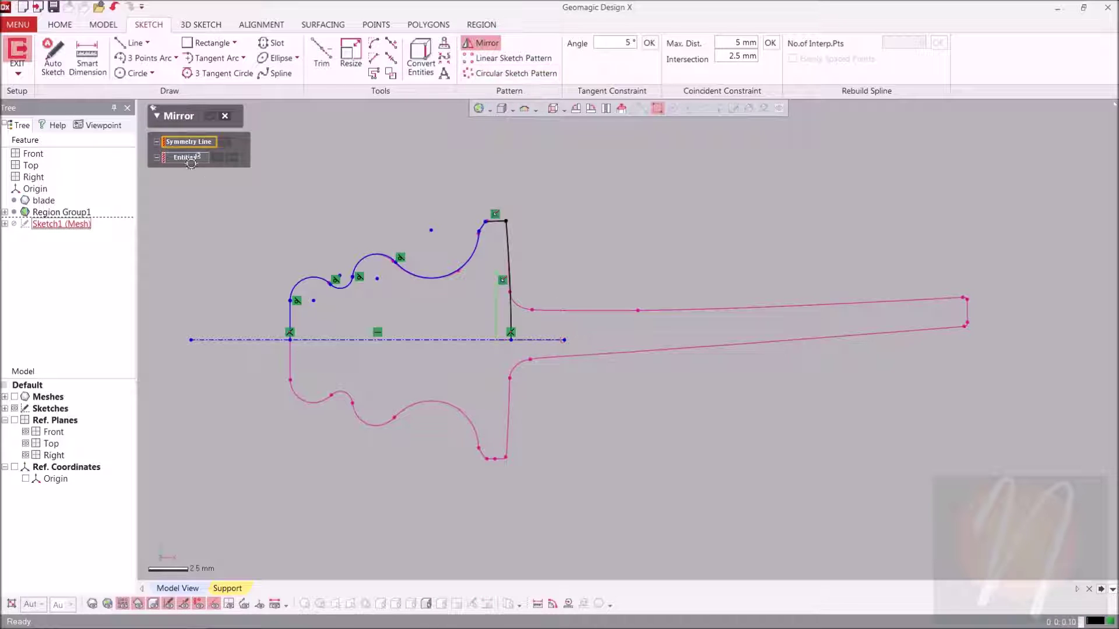
pyautogui.click(224, 340)
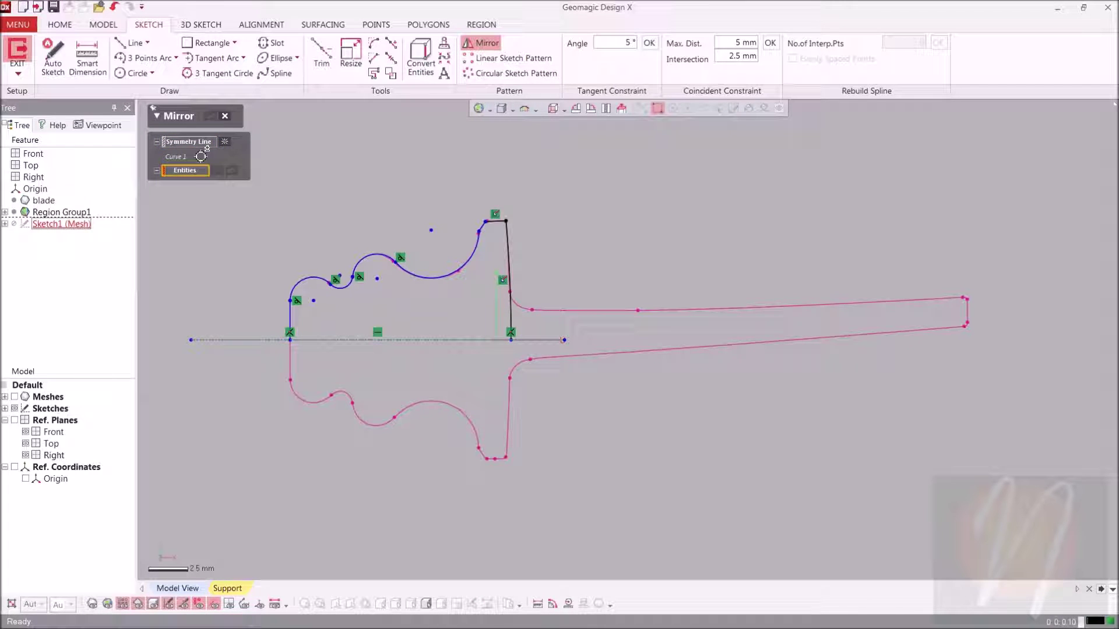
pyautogui.moveTo(578, 173)
pyautogui.mouseDown()
pyautogui.moveTo(350, 335)
pyautogui.moveTo(247, 327)
pyautogui.mouseUp()
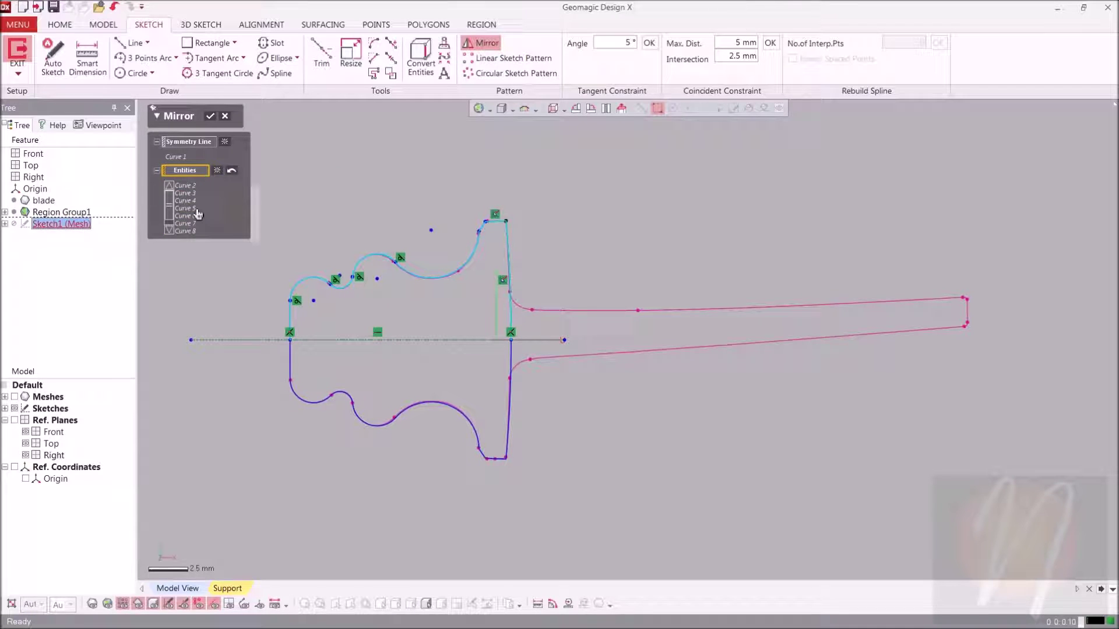
pyautogui.click(211, 116)
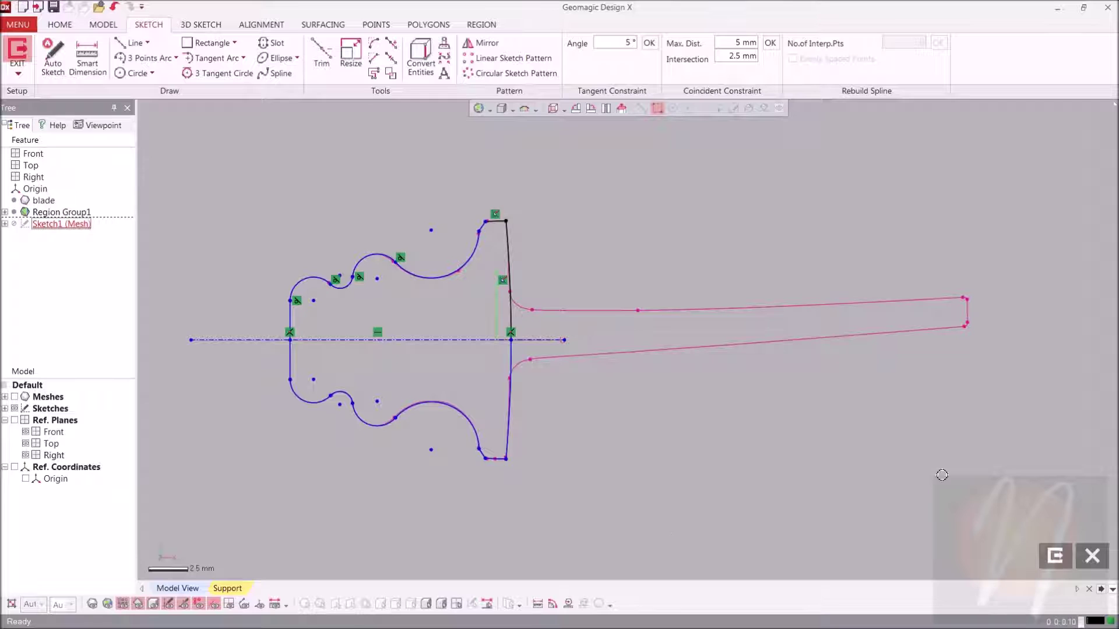
# - Exit the mesh sketch and show the blade mesh again, viewed around the root
pyautogui.click(1057, 556)
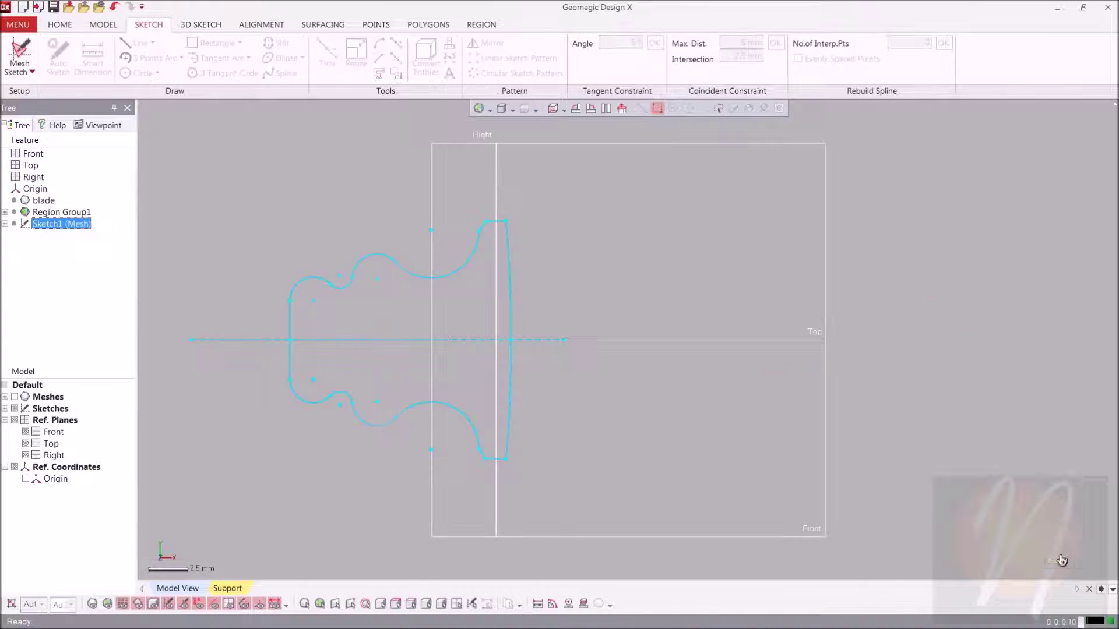
pyautogui.click(106, 28)
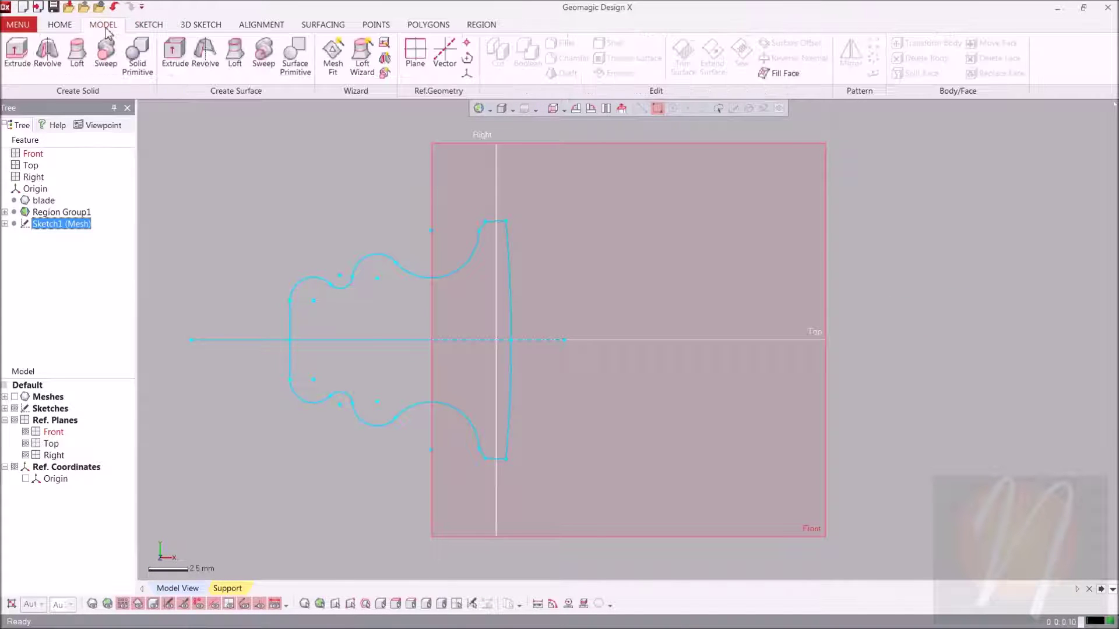
pyautogui.click(15, 397)
pyautogui.moveTo(290, 413); pyautogui.dragTo(138, 312, button='right')
pyautogui.moveTo(717, 451); pyautogui.dragTo(707, 178, button='right')
pyautogui.scroll(-3, 704, 459)
pyautogui.moveTo(706, 462)
pyautogui.mouseDown(button='right')
pyautogui.moveTo(671, 245)
pyautogui.moveTo(751, 151)
pyautogui.mouseUp(button='right')
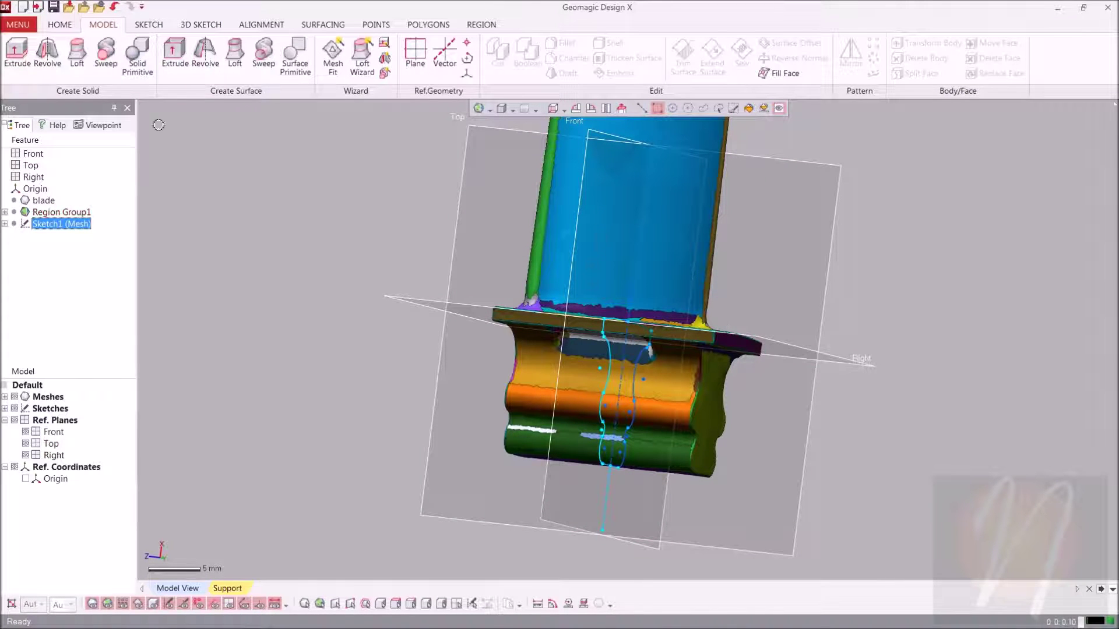
# - Set up a solid Extrude of the root profile Up To Region at Mean Distance Position, targeting one platform end face
pyautogui.click(16, 54)
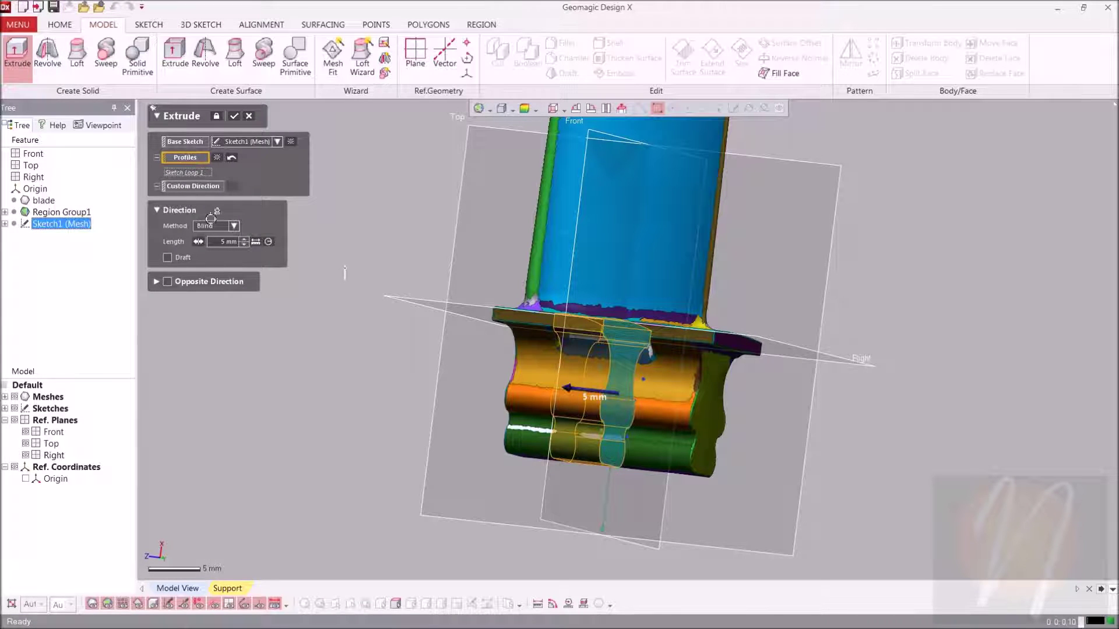
pyautogui.click(219, 227)
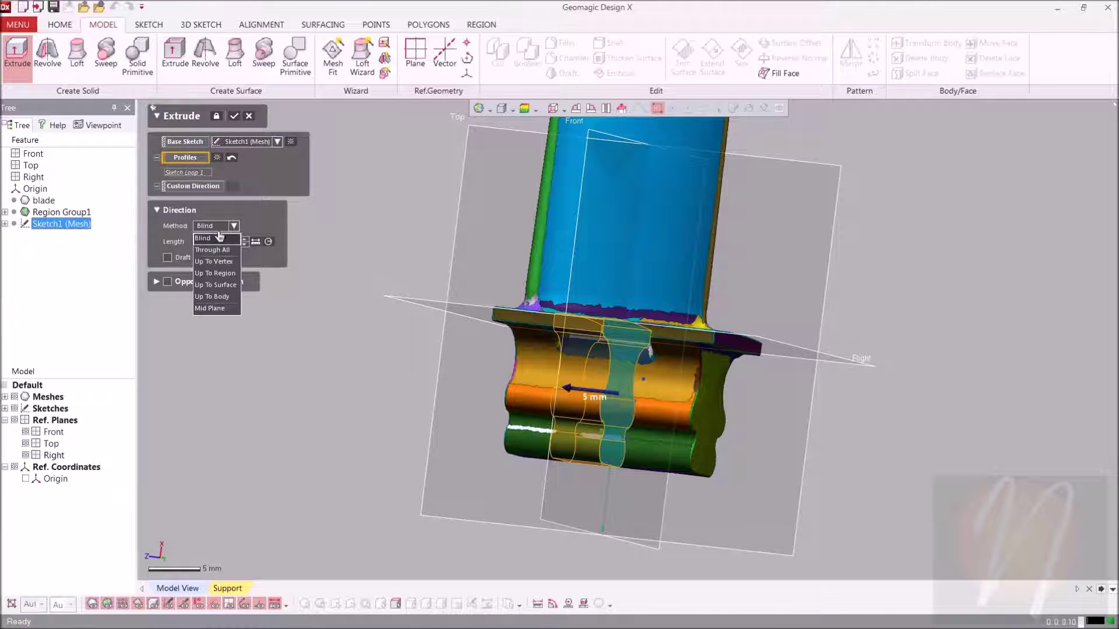
pyautogui.click(224, 274)
pyautogui.click(247, 241)
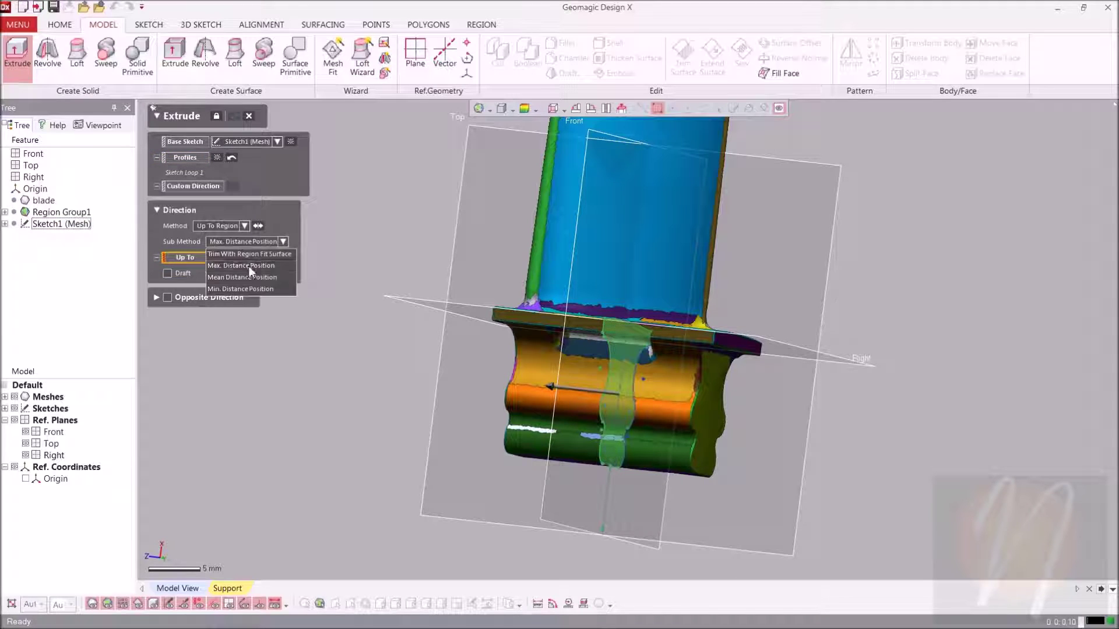
pyautogui.click(249, 277)
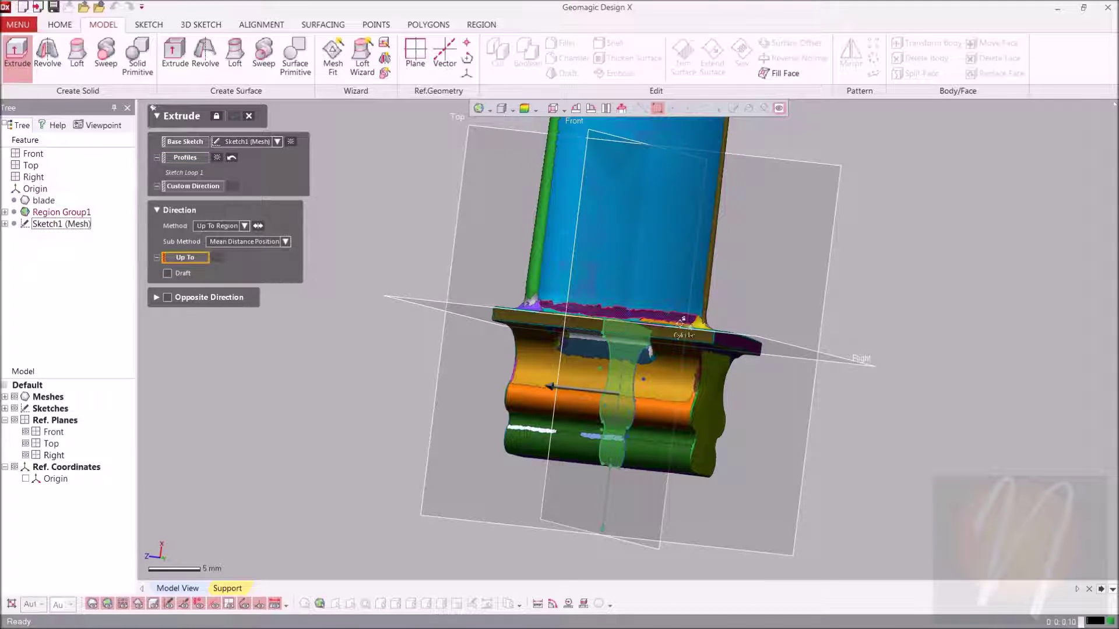
pyautogui.click(755, 347)
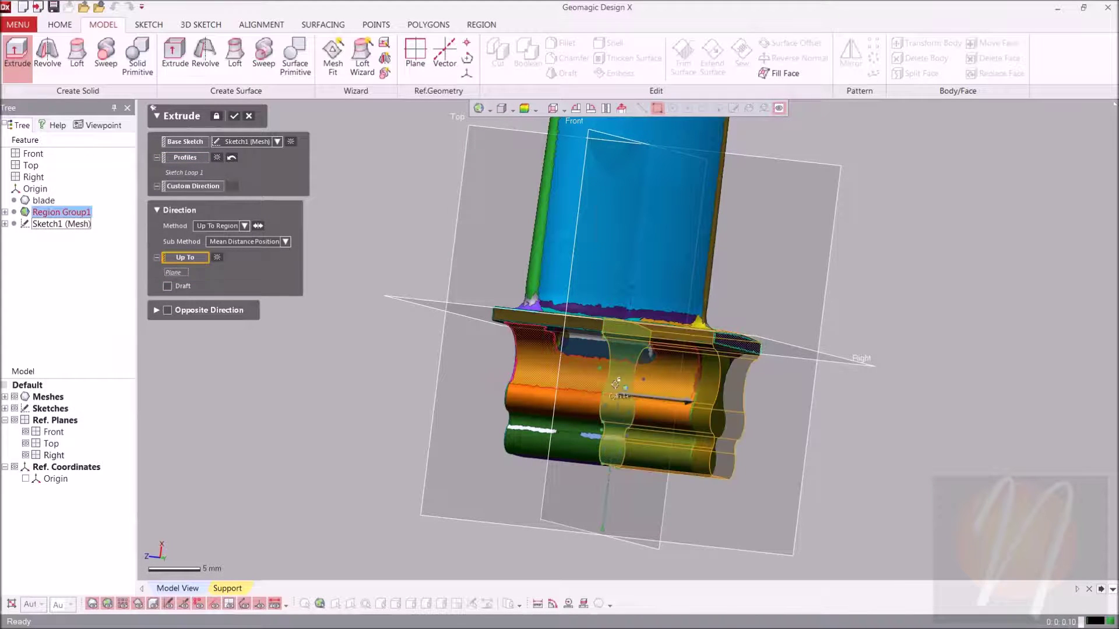
pyautogui.moveTo(755, 350); pyautogui.dragTo(748, 404, button='right')
# - Extrude in the opposite direction too, Up To Region at Mean Distance Position on the other platform end face, and create the solid
pyautogui.click(167, 311)
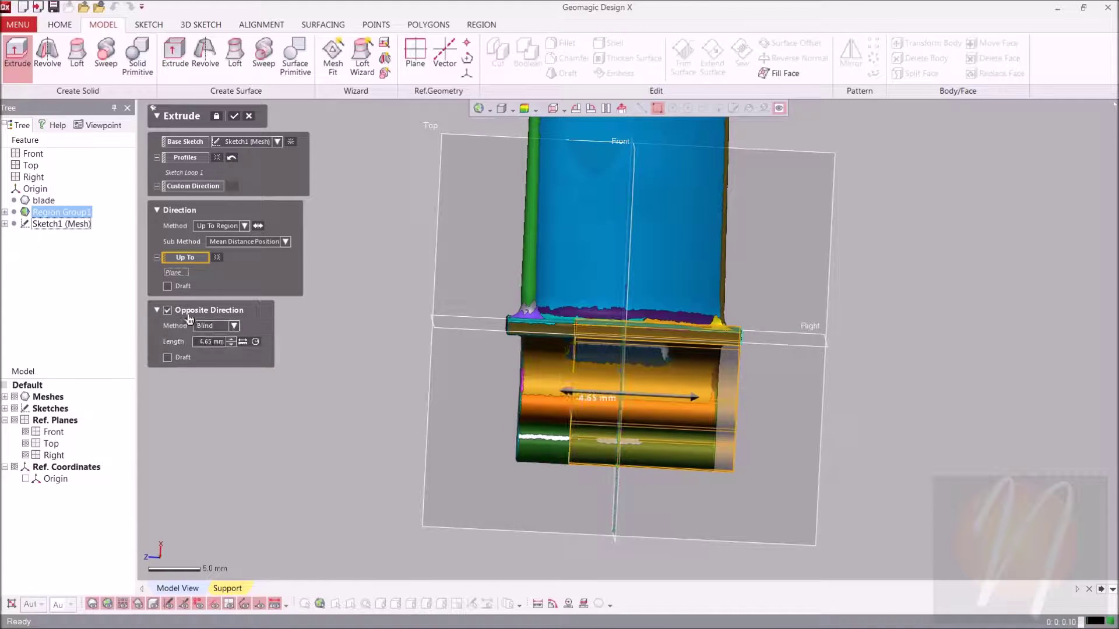
pyautogui.click(213, 327)
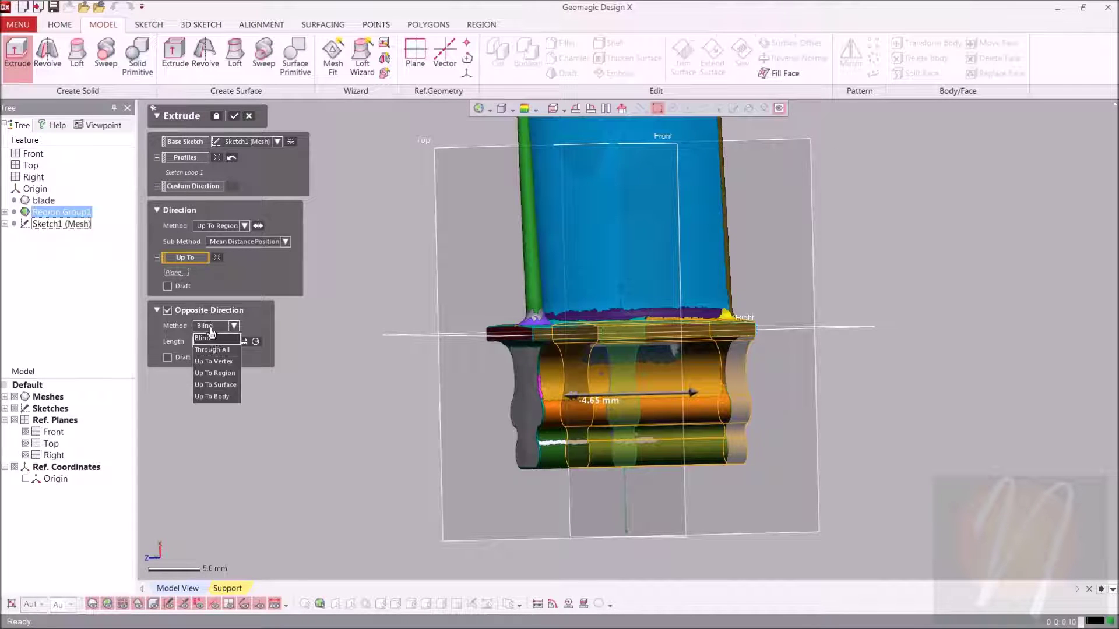
pyautogui.click(217, 373)
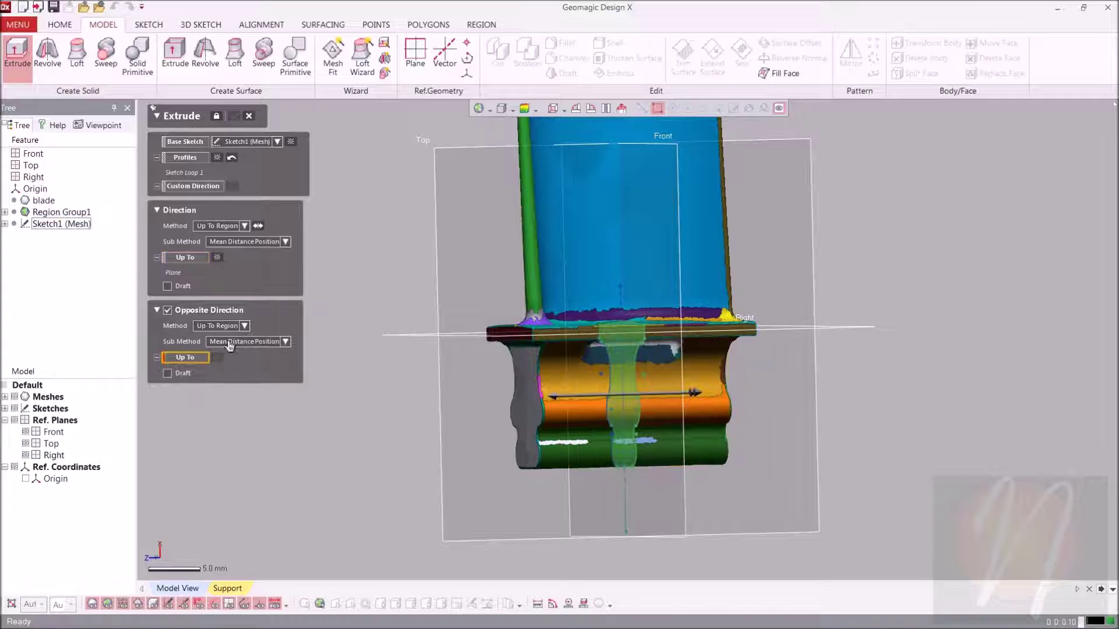
pyautogui.click(510, 334)
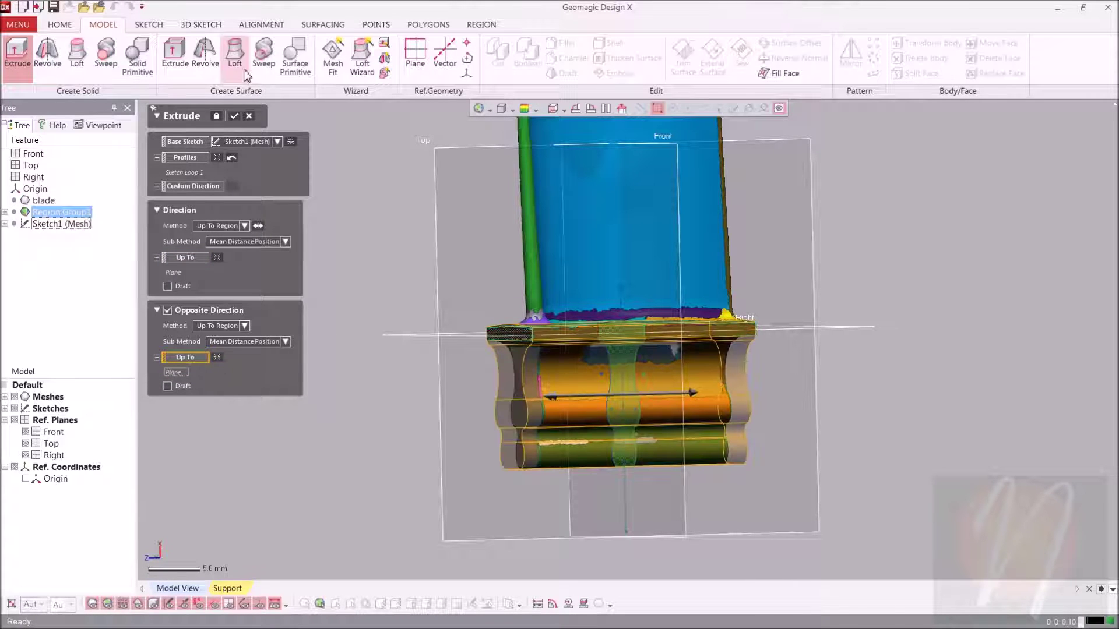
pyautogui.click(241, 116)
pyautogui.moveTo(507, 278)
pyautogui.mouseDown(button='right')
pyautogui.moveTo(522, 267)
pyautogui.moveTo(538, 329)
pyautogui.moveTo(658, 267)
pyautogui.moveTo(372, 304)
pyautogui.mouseUp(button='right')
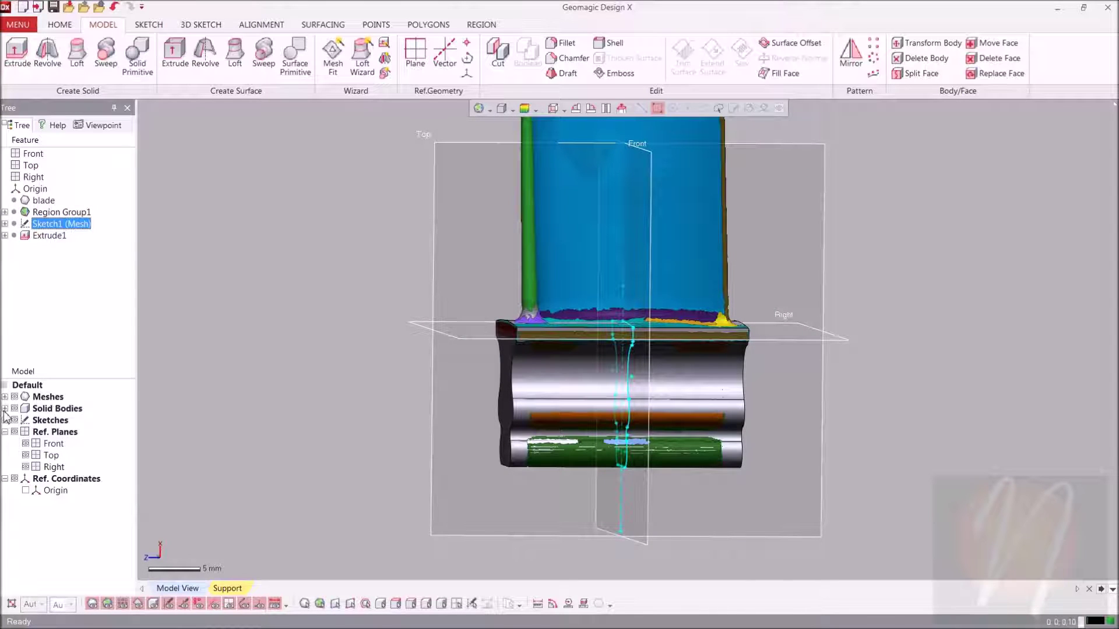
# - Hide the extruded solid body and the Front and Top reference planes
pyautogui.click(5, 409)
pyautogui.click(25, 420)
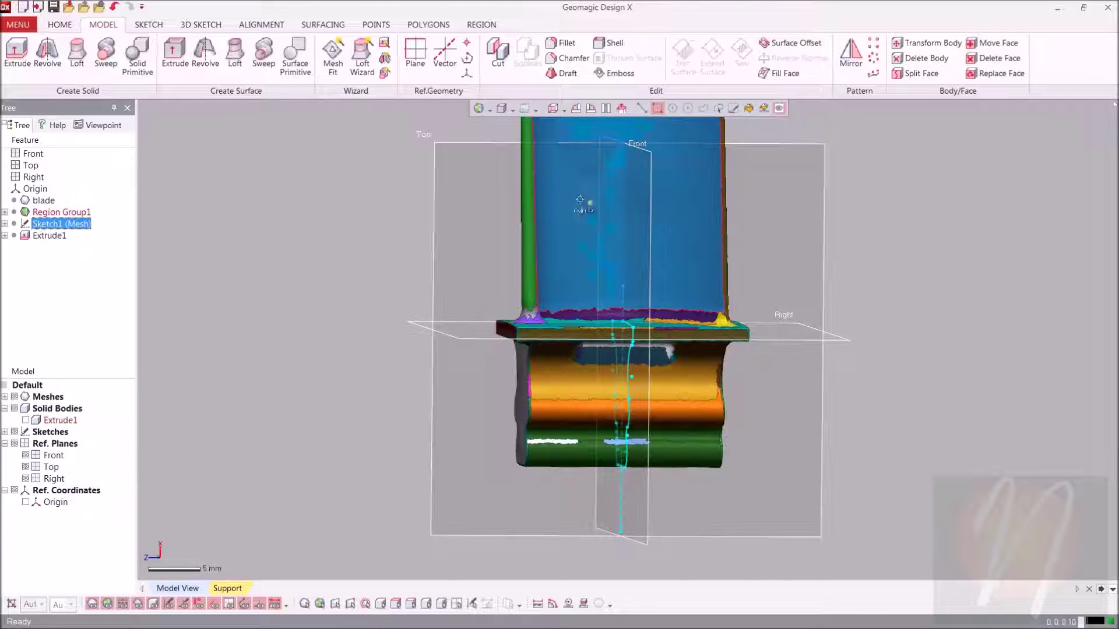
pyautogui.moveTo(387, 195)
pyautogui.mouseDown(button='right')
pyautogui.moveTo(370, 222)
pyautogui.moveTo(407, 230)
pyautogui.moveTo(428, 144)
pyautogui.moveTo(414, 193)
pyautogui.moveTo(418, 182)
pyautogui.moveTo(388, 184)
pyautogui.mouseUp(button='right')
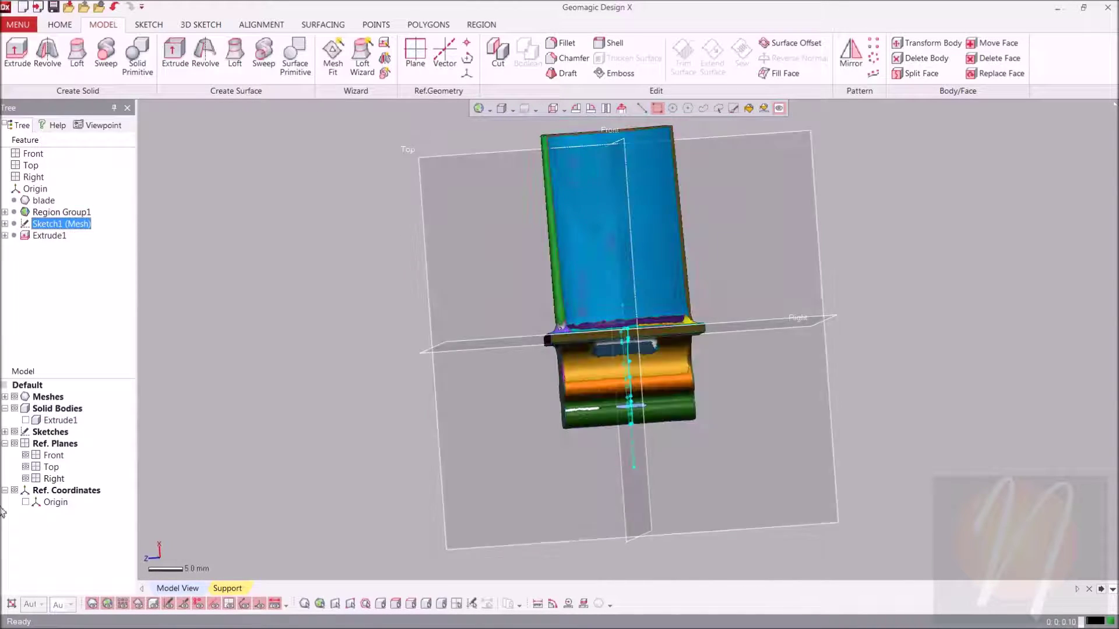
pyautogui.click(25, 457)
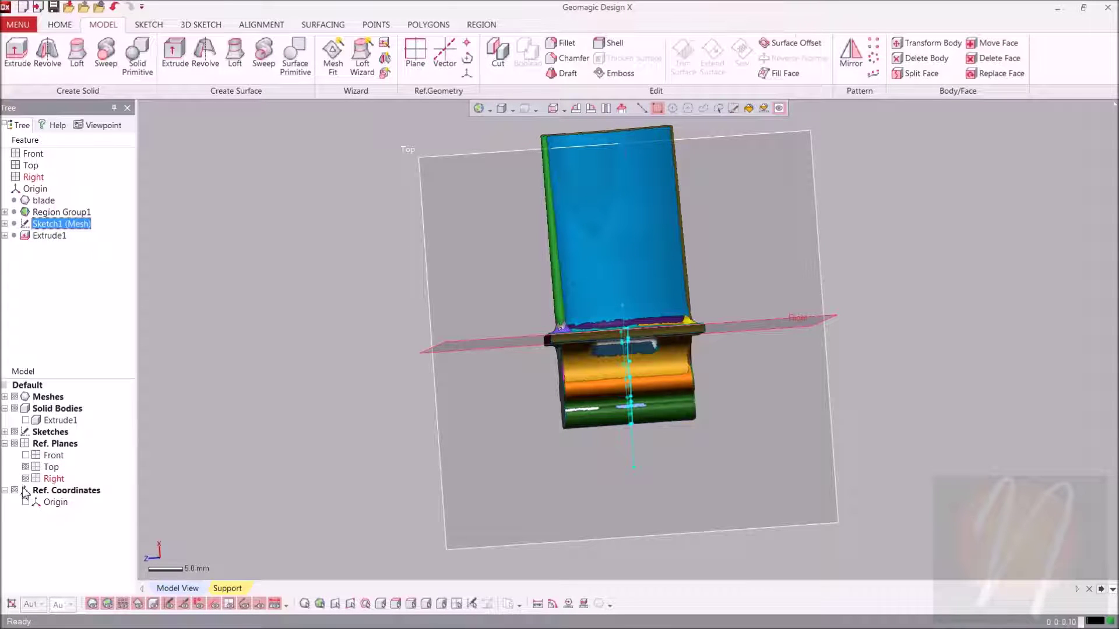
pyautogui.click(25, 467)
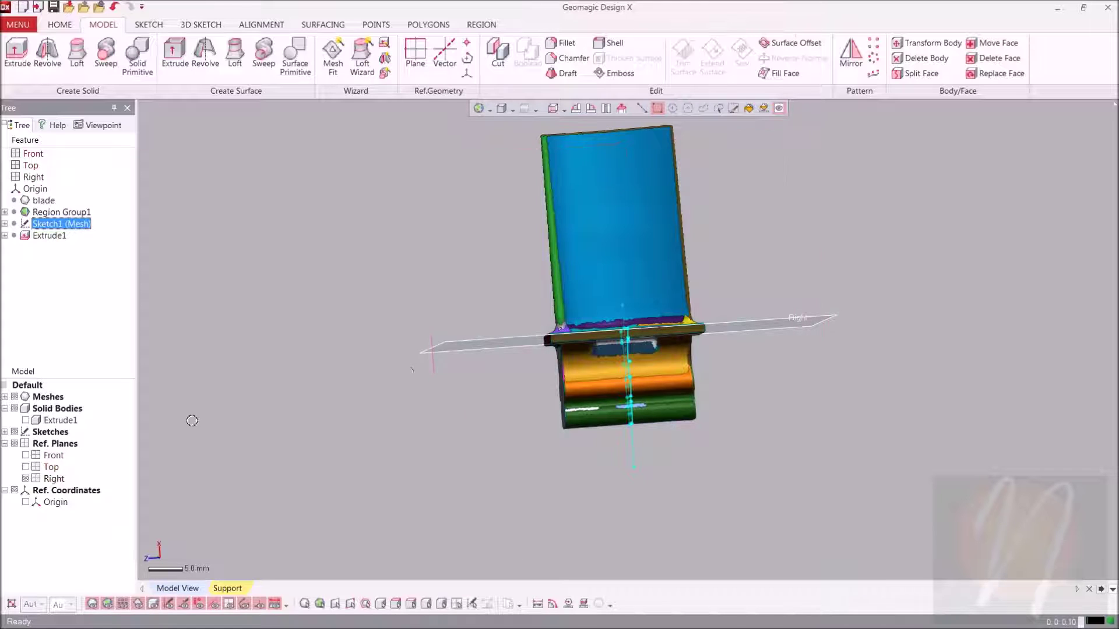
# - Create a reference plane offset 2.6 mm from the Right plane toward the airfoil, just above the platform
pyautogui.moveTo(848, 343); pyautogui.dragTo(757, 413, button='right')
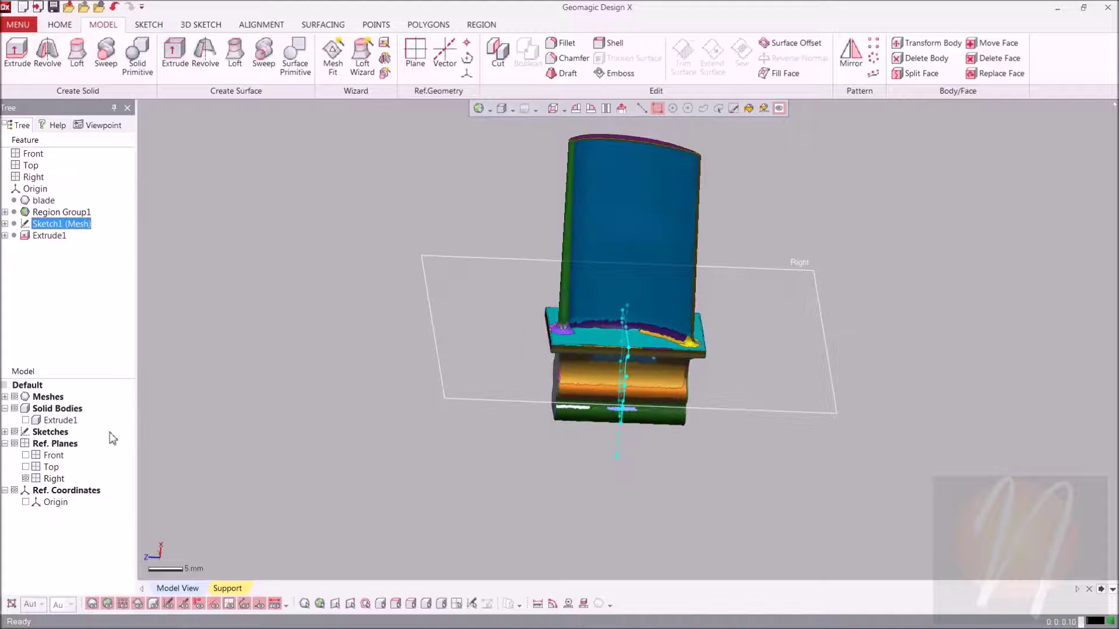
pyautogui.moveTo(502, 221)
pyautogui.mouseDown(button='right')
pyautogui.moveTo(405, 285)
pyautogui.moveTo(445, 253)
pyautogui.mouseUp(button='right')
pyautogui.moveTo(960, 285)
pyautogui.mouseDown(button='right')
pyautogui.moveTo(964, 271)
pyautogui.moveTo(964, 295)
pyautogui.mouseUp(button='right')
pyautogui.moveTo(445, 227); pyautogui.dragTo(446, 225, button='right')
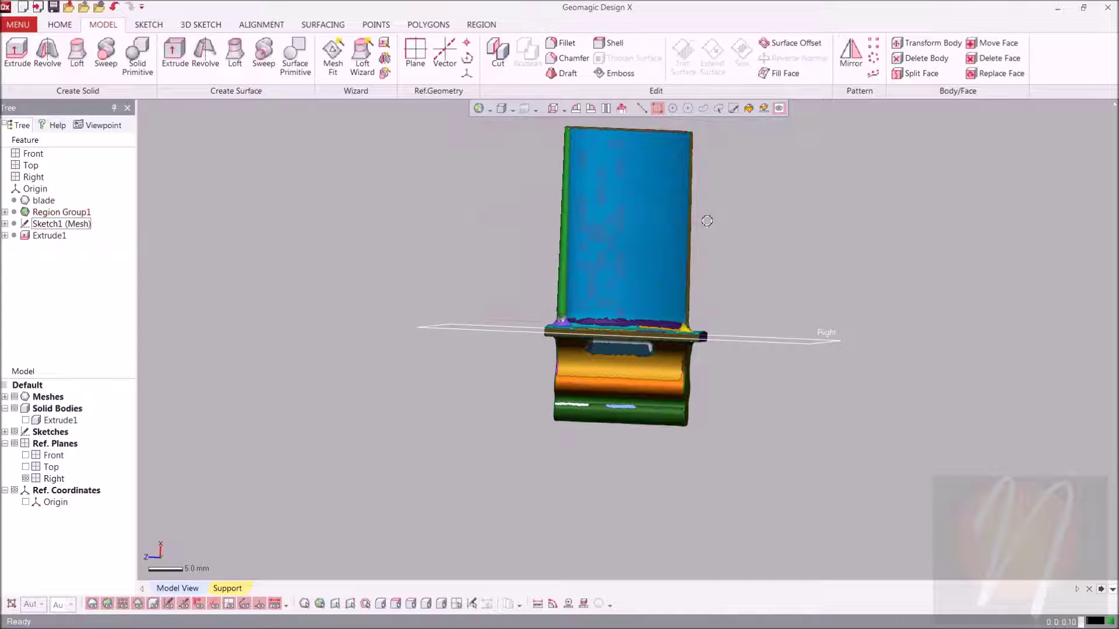
pyautogui.click(415, 55)
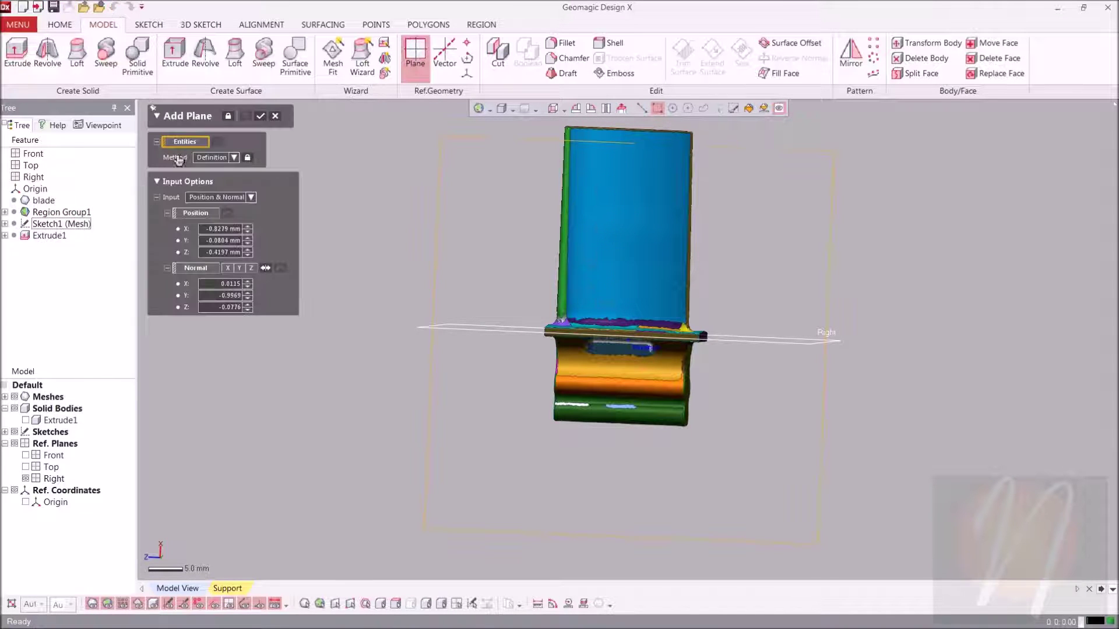
pyautogui.click(213, 157)
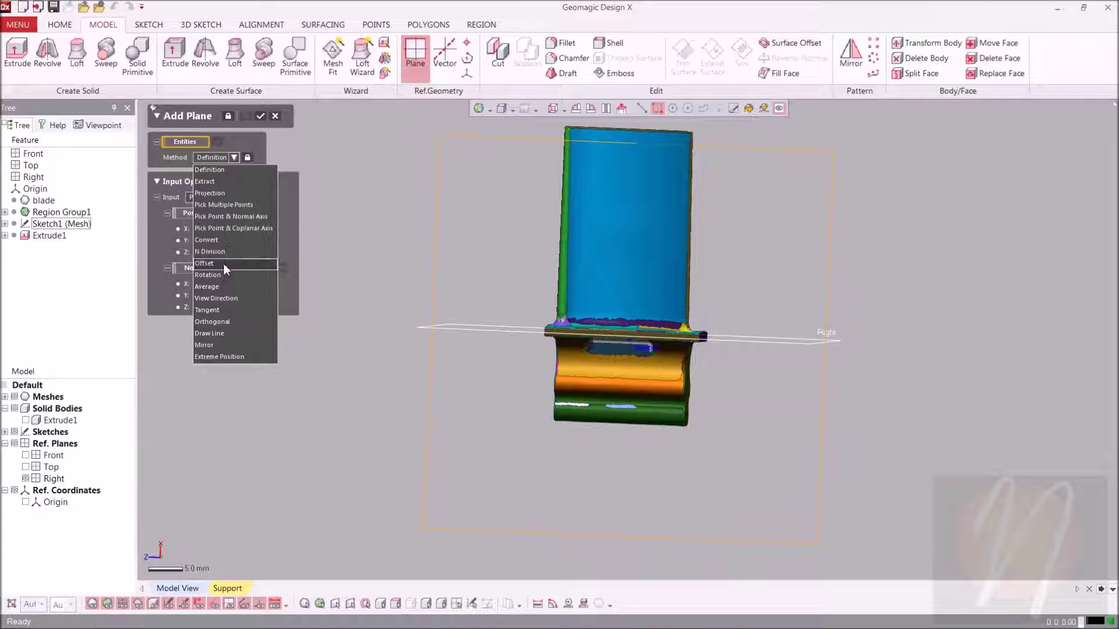
pyautogui.click(223, 264)
pyautogui.click(487, 325)
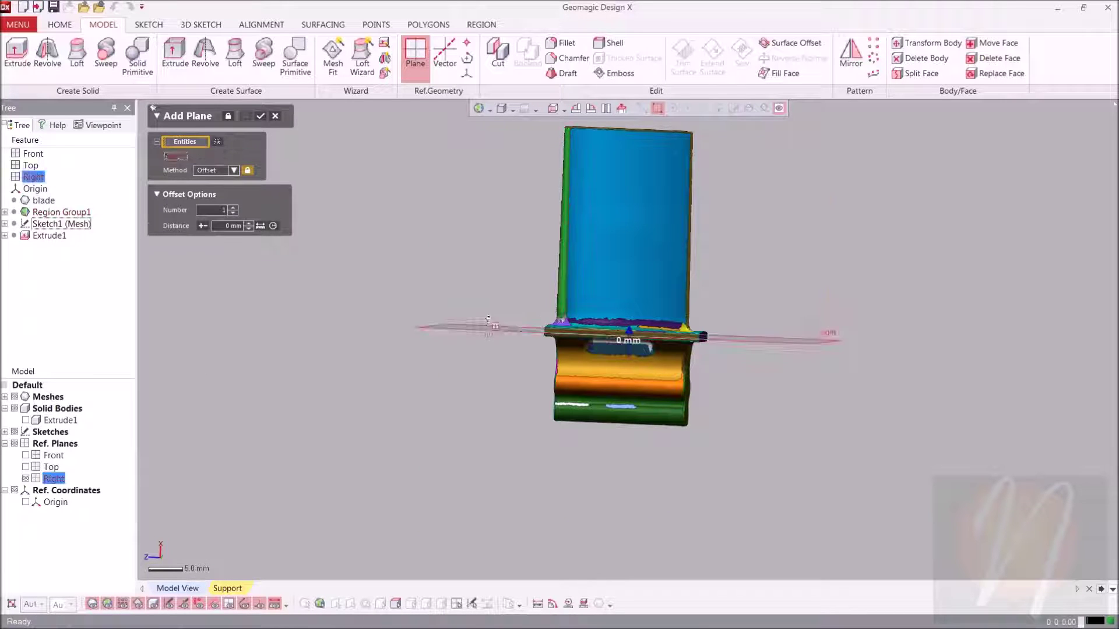
pyautogui.moveTo(629, 328); pyautogui.dragTo(643, 308)
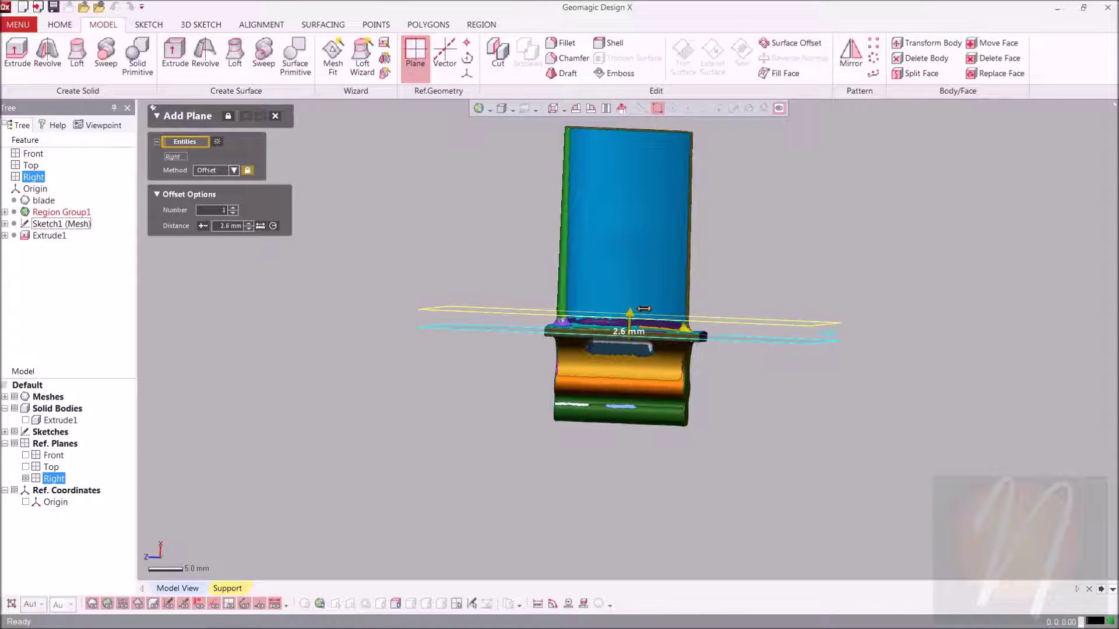
pyautogui.click(264, 120)
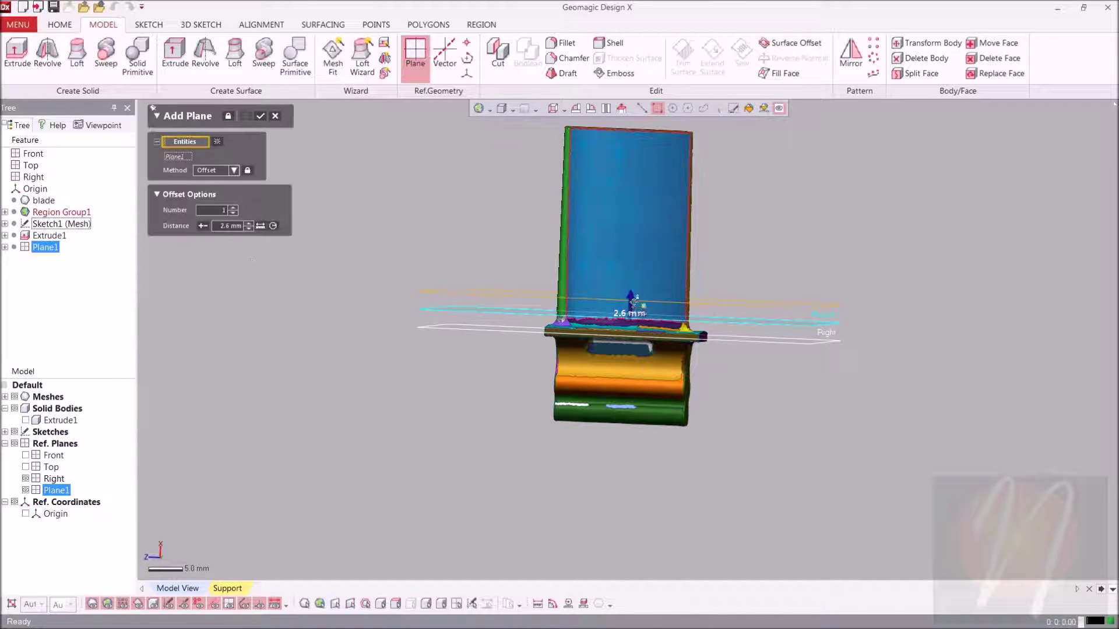
# - Create a second reference plane offset 12 mm from Plane1, crossing the middle of the airfoil
pyautogui.click(645, 244)
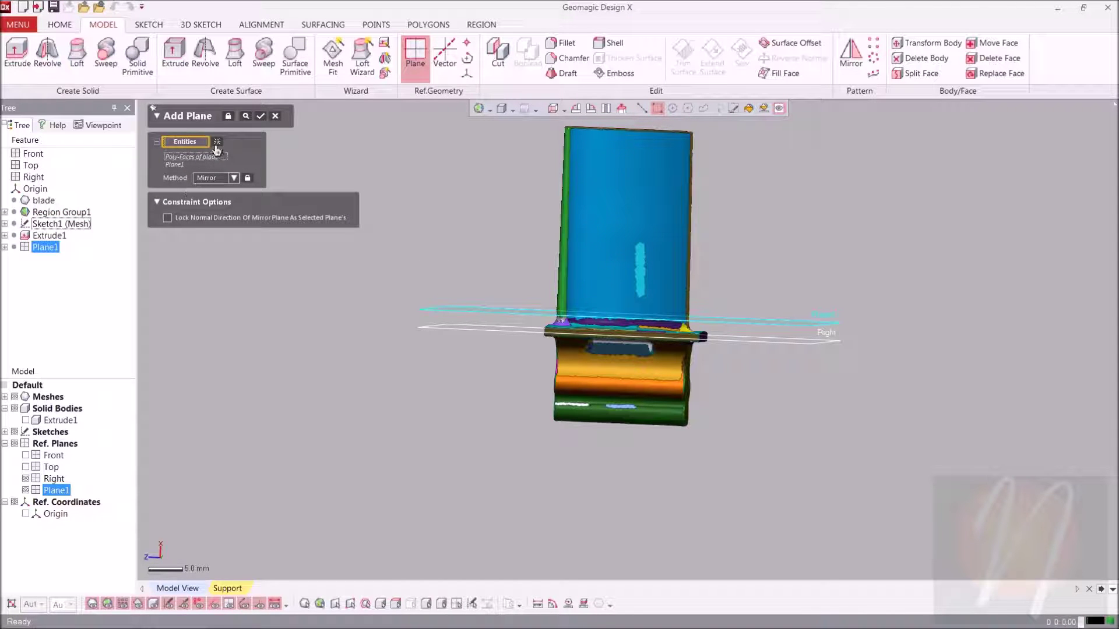
pyautogui.click(217, 144)
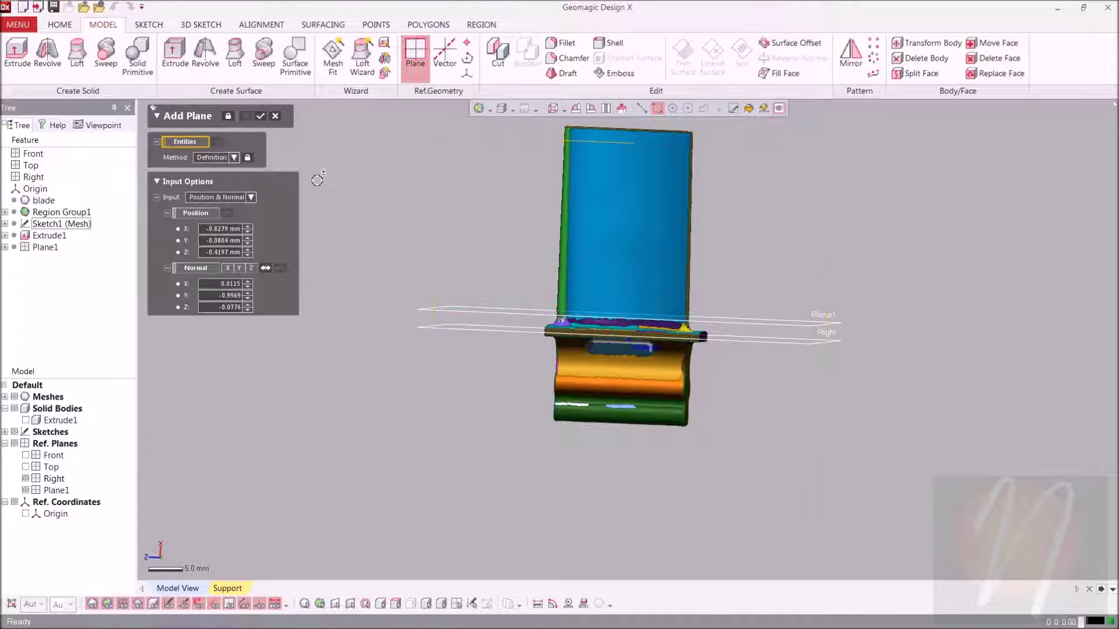
pyautogui.click(513, 311)
pyautogui.moveTo(636, 291); pyautogui.dragTo(640, 233)
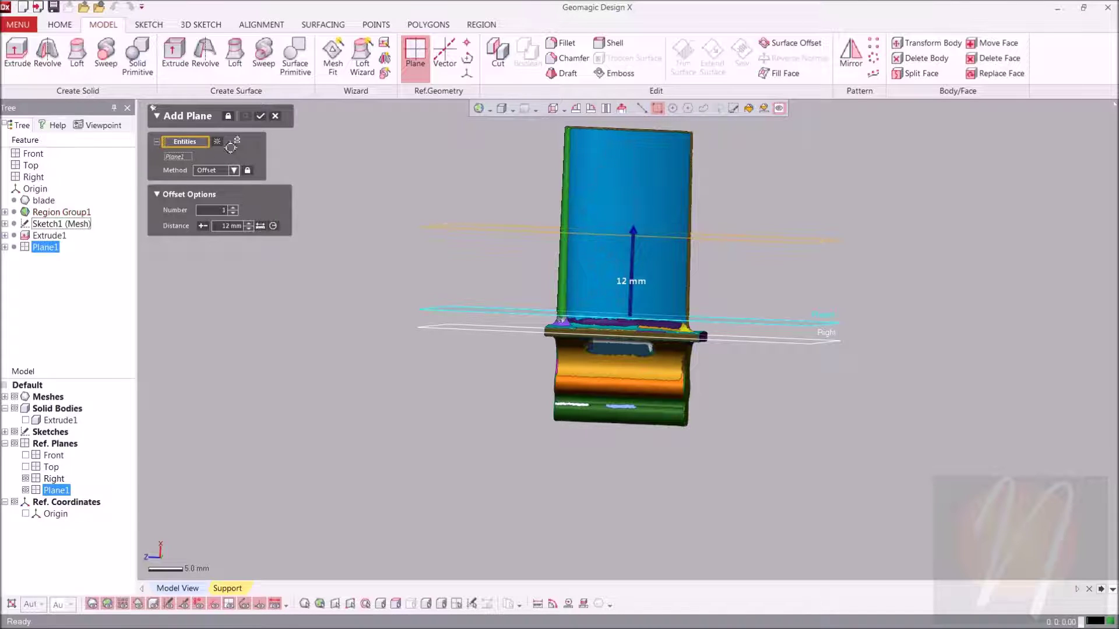
pyautogui.click(262, 117)
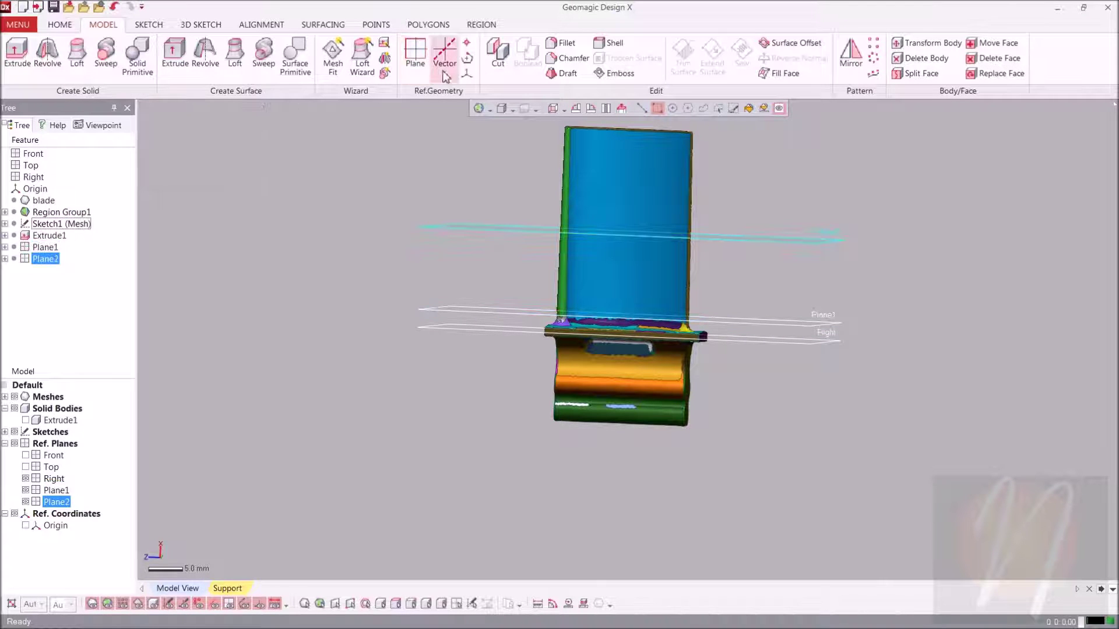
# - Create a third reference plane offset 14.5 mm from Plane2, at the airfoil's tip
pyautogui.click(416, 58)
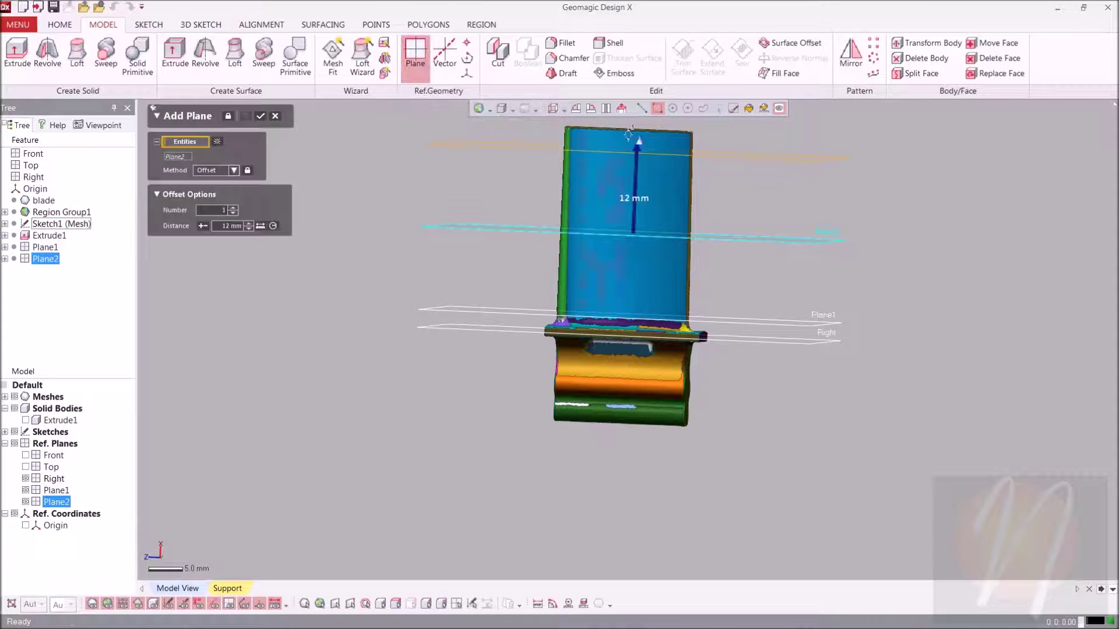
pyautogui.moveTo(638, 145); pyautogui.dragTo(643, 137)
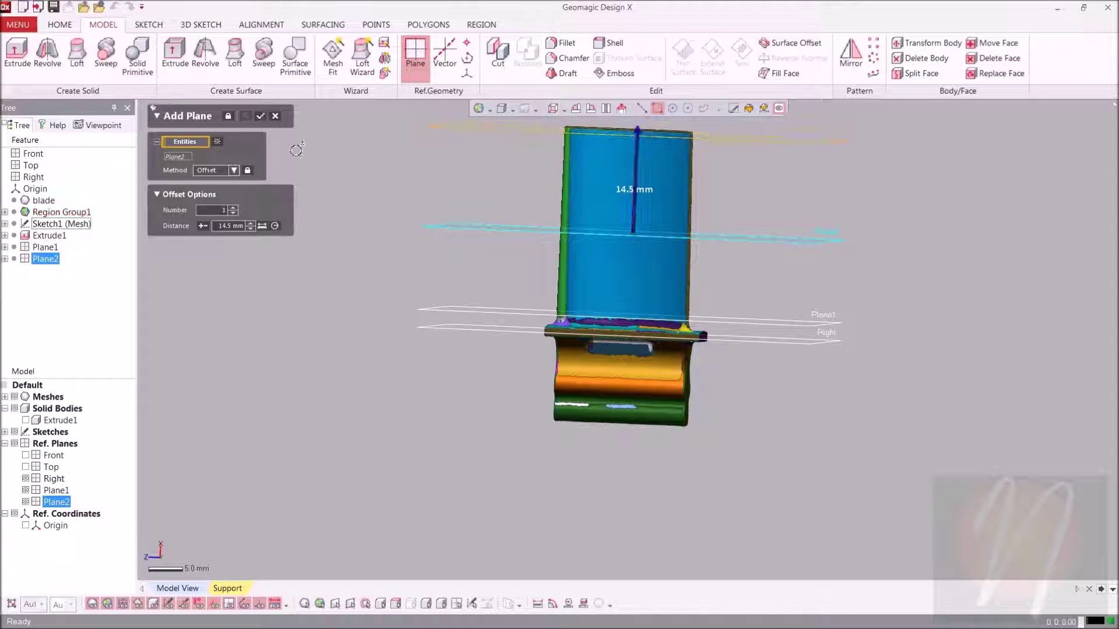
pyautogui.click(260, 116)
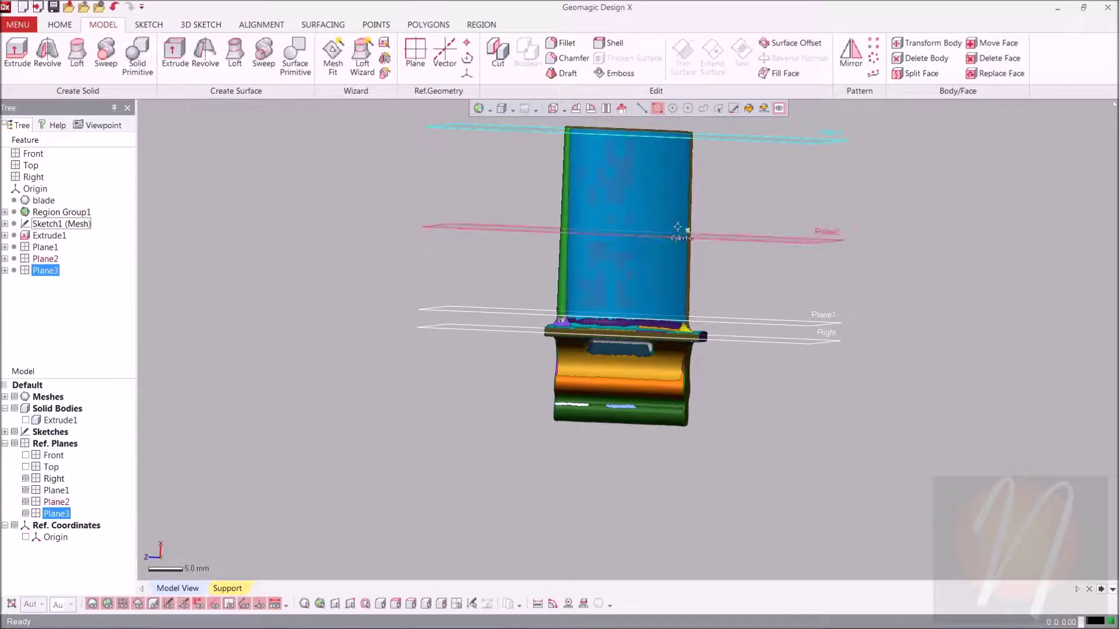
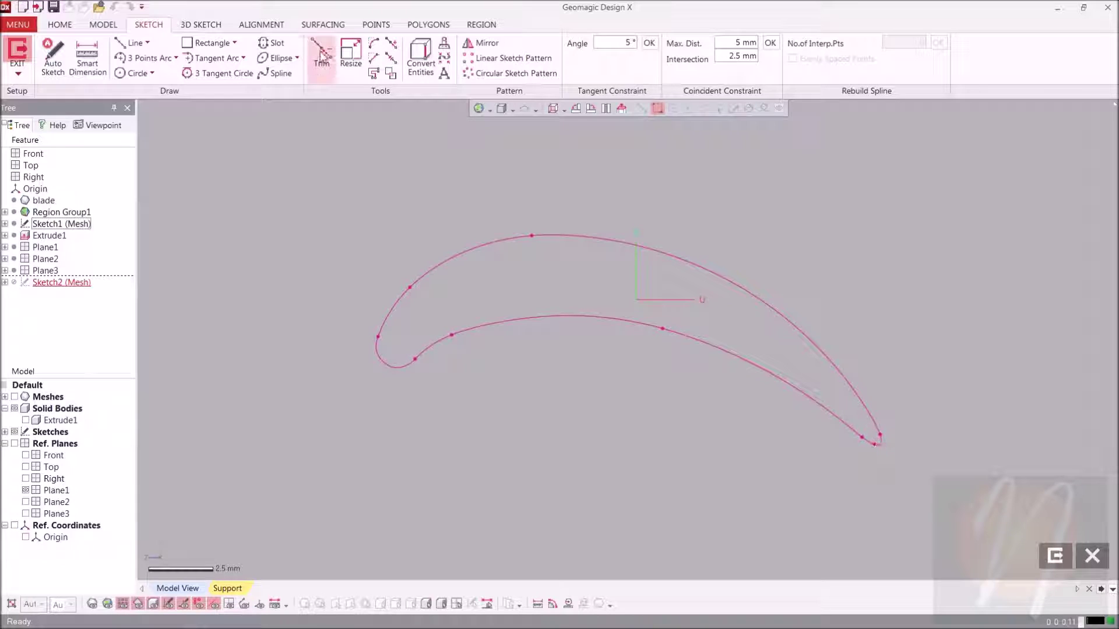
# - Fit circles to the rounded leading-edge and trailing-edge segments of the airfoil section on Plane1
pyautogui.click(133, 73)
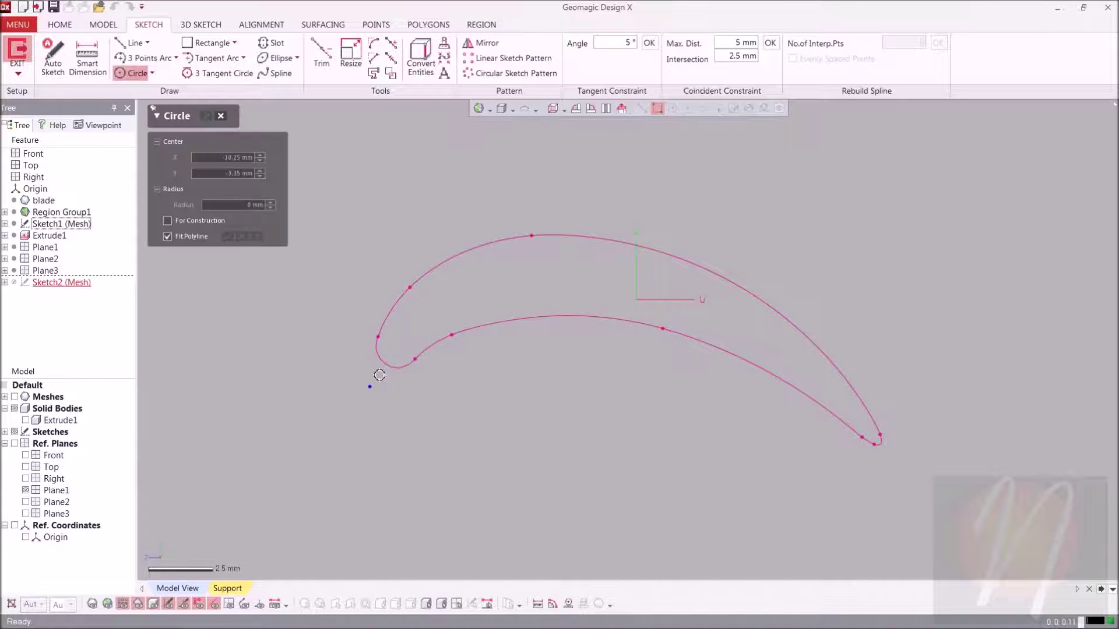
pyautogui.click(385, 360)
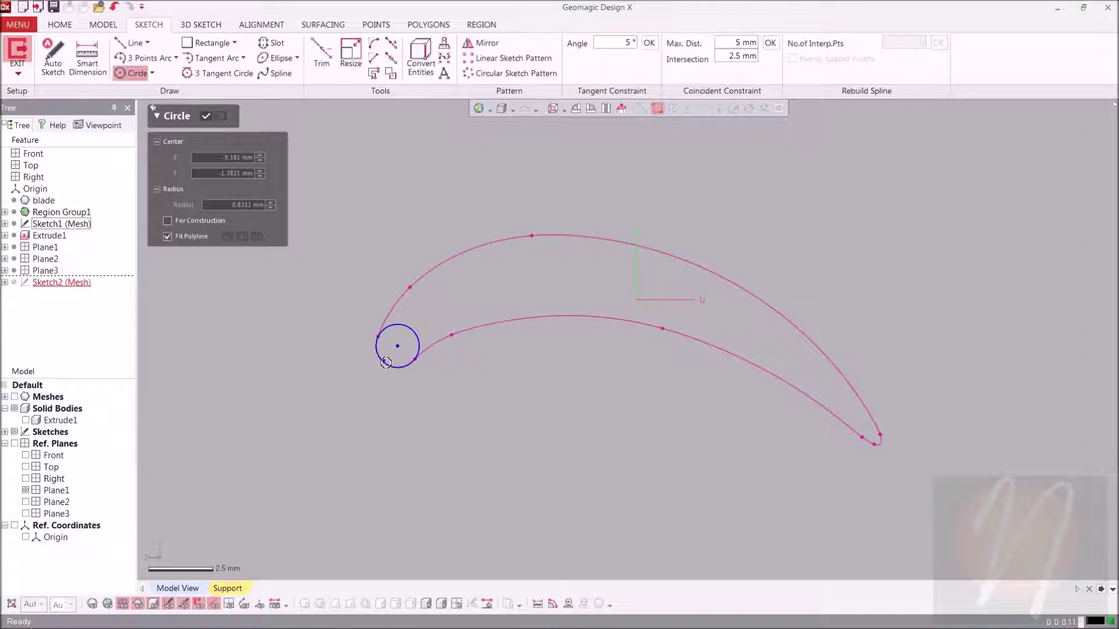
pyautogui.click(878, 448)
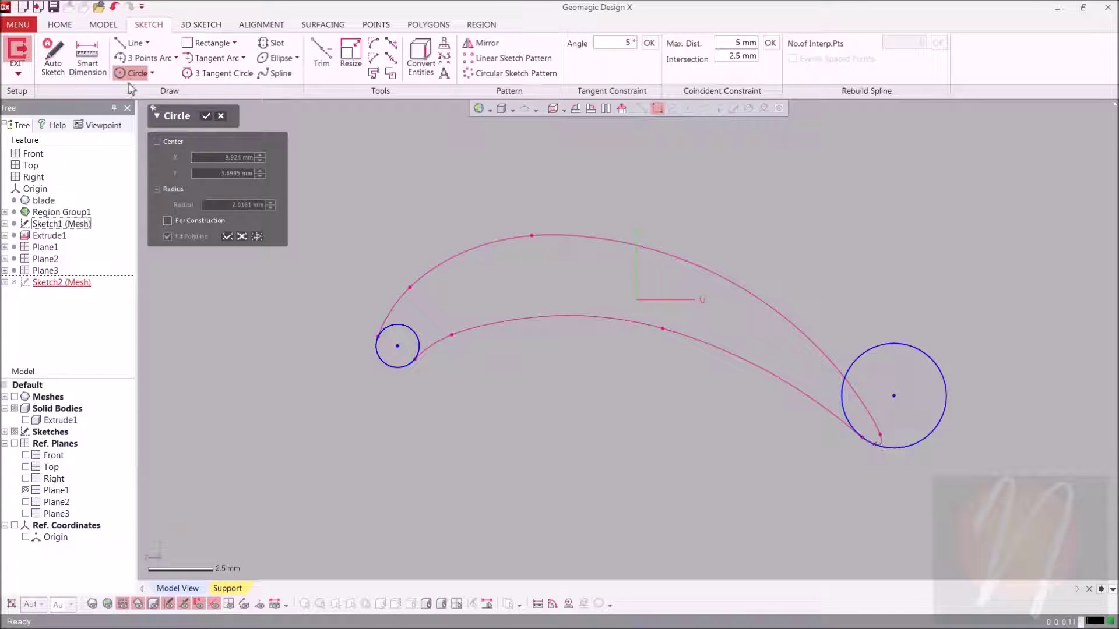
pyautogui.click(207, 115)
# - Replace the oversized trailing-edge circle with a small one sized to fit inside the section's narrow trailing tip
pyautogui.click(924, 358)
pyautogui.press('Delete')
pyautogui.moveTo(893, 399); pyautogui.dragTo(876, 440)
pyautogui.click(643, 425)
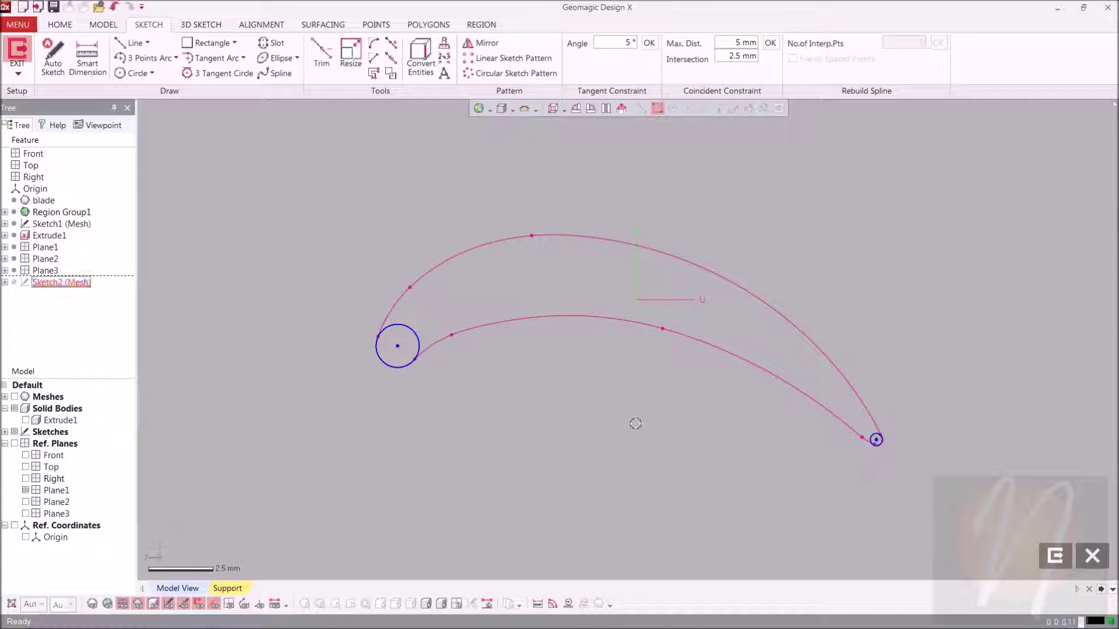
# - Fit a spline with 10 interpolation points along the section's convex upper curve, from the leading-edge circle to the trailing-edge circle
pyautogui.click(277, 75)
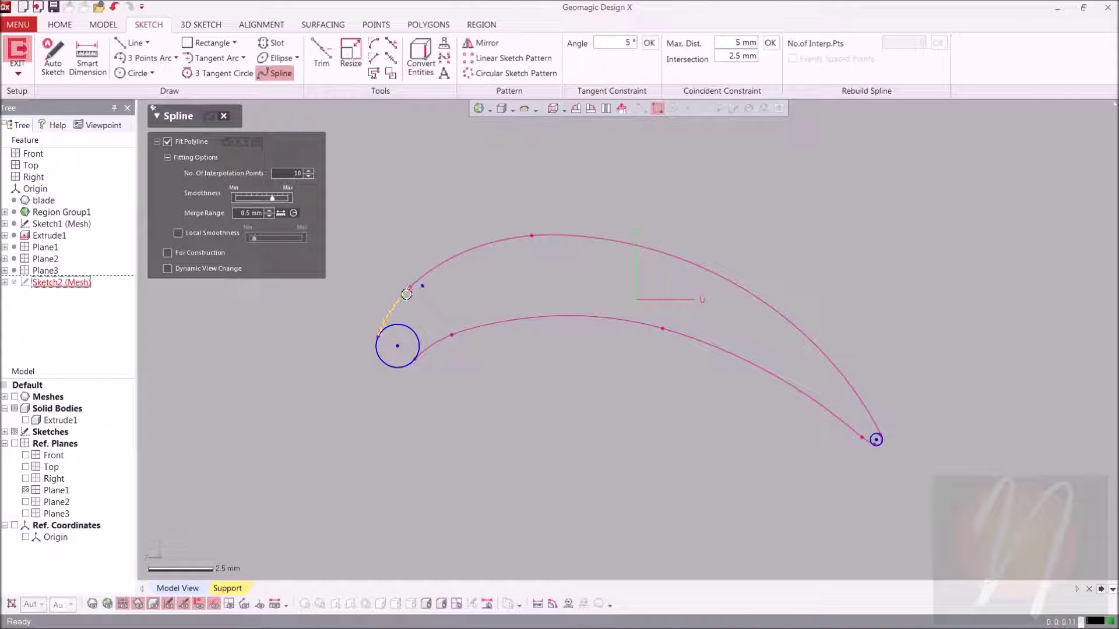
pyautogui.click(404, 293)
pyautogui.click(433, 268)
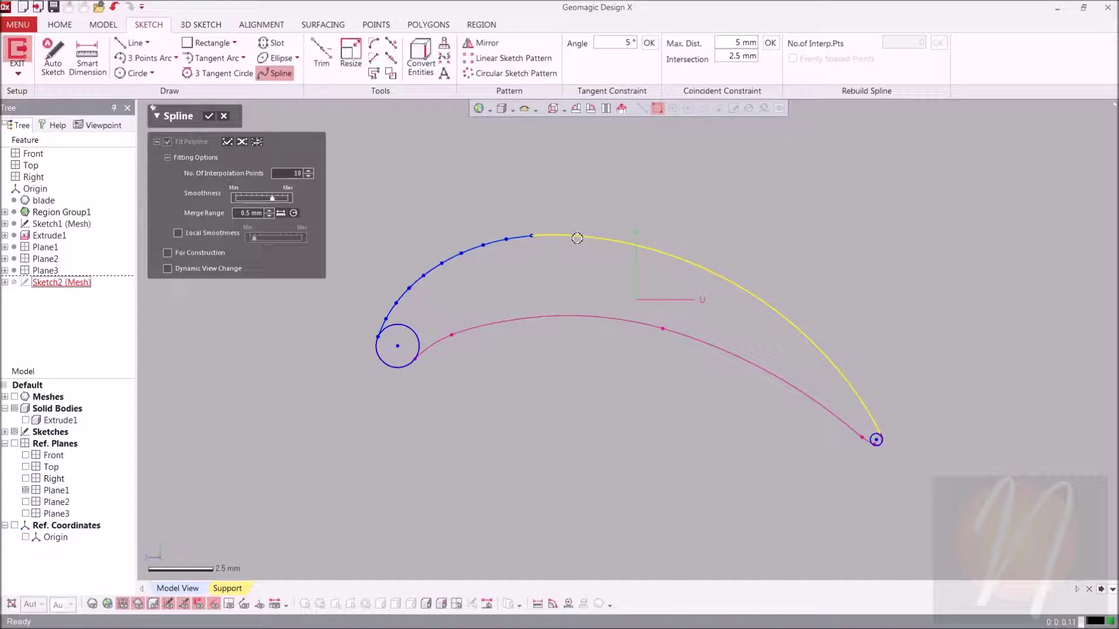
pyautogui.click(577, 238)
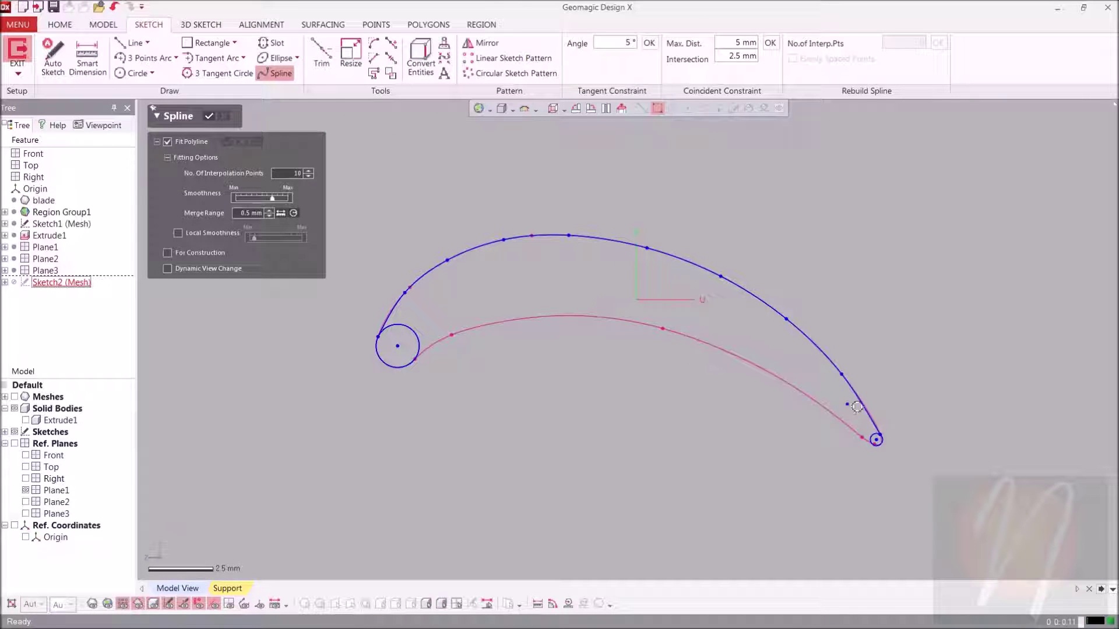
# - Fit a second 10-point spline along the section's concave lower curve between the two end circles
pyautogui.click(869, 439)
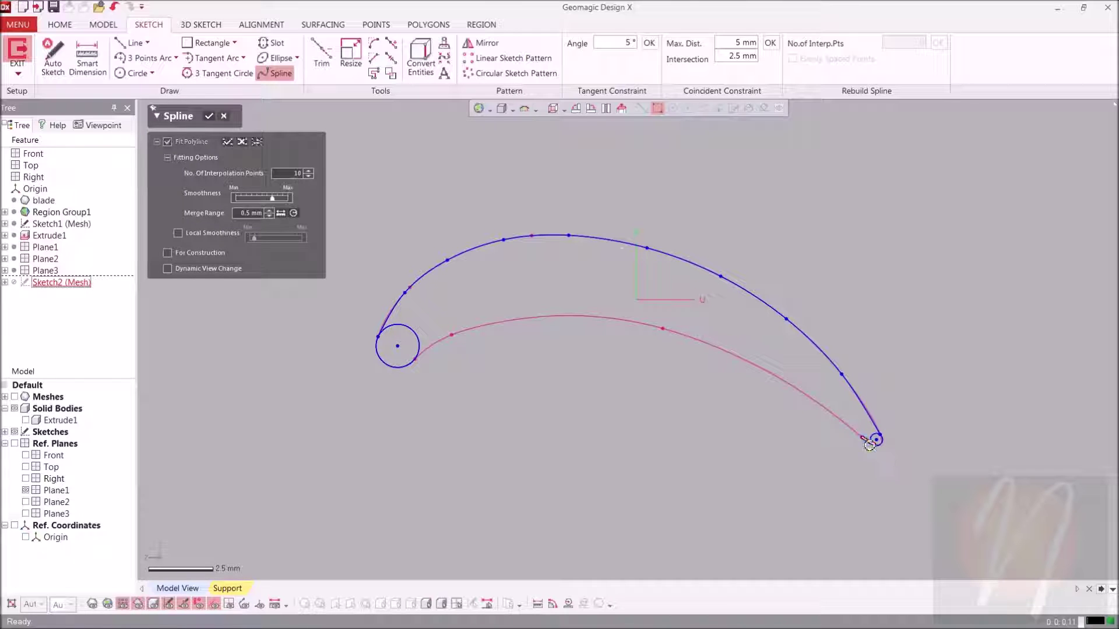
pyautogui.click(820, 406)
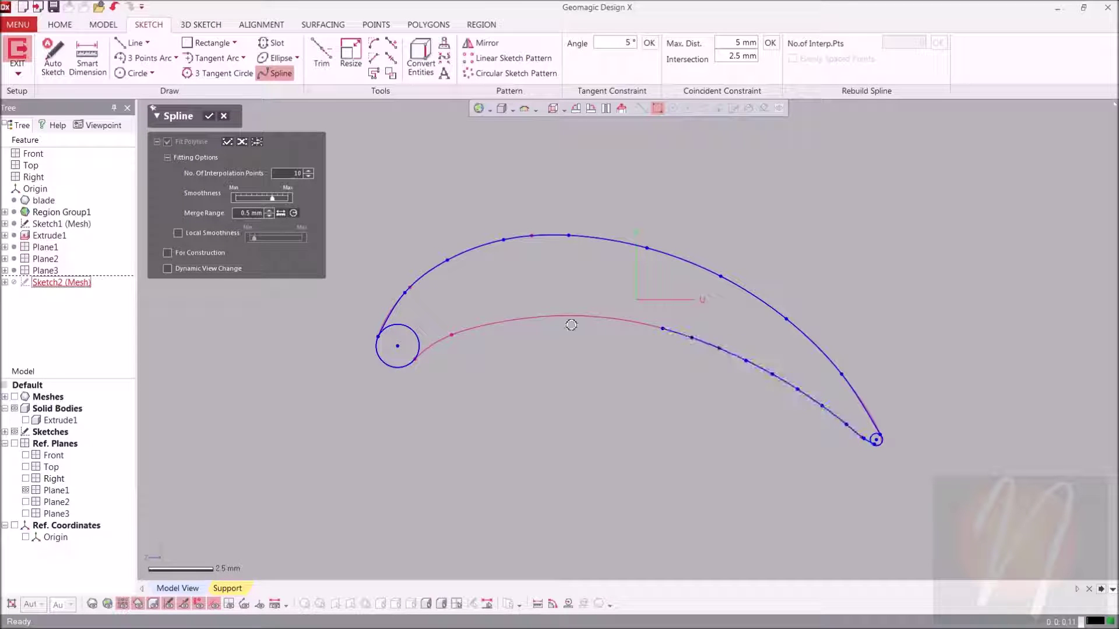
pyautogui.click(573, 319)
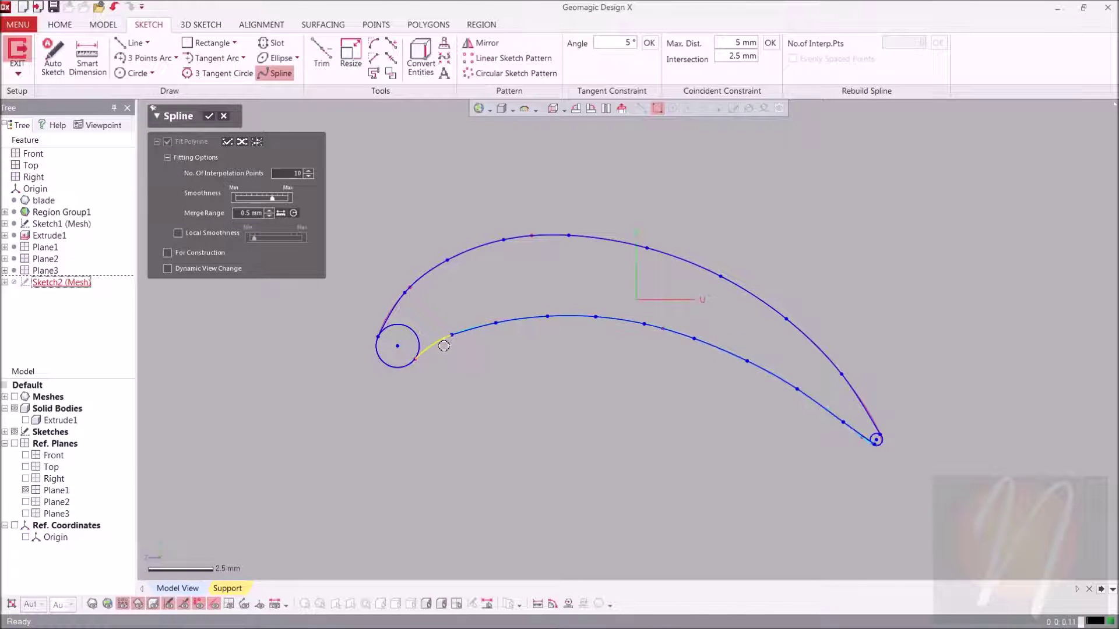
pyautogui.click(443, 344)
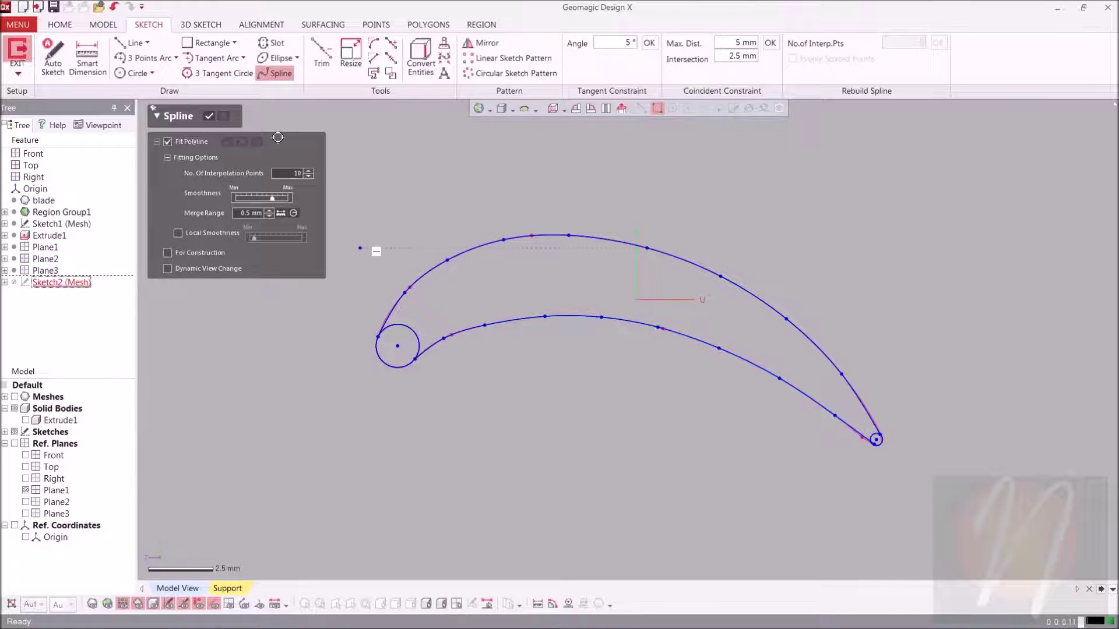
pyautogui.click(210, 119)
# - Apply a Fix constraint to the leading-edge and trailing-edge circles
pyautogui.scroll(4, 348, 343)
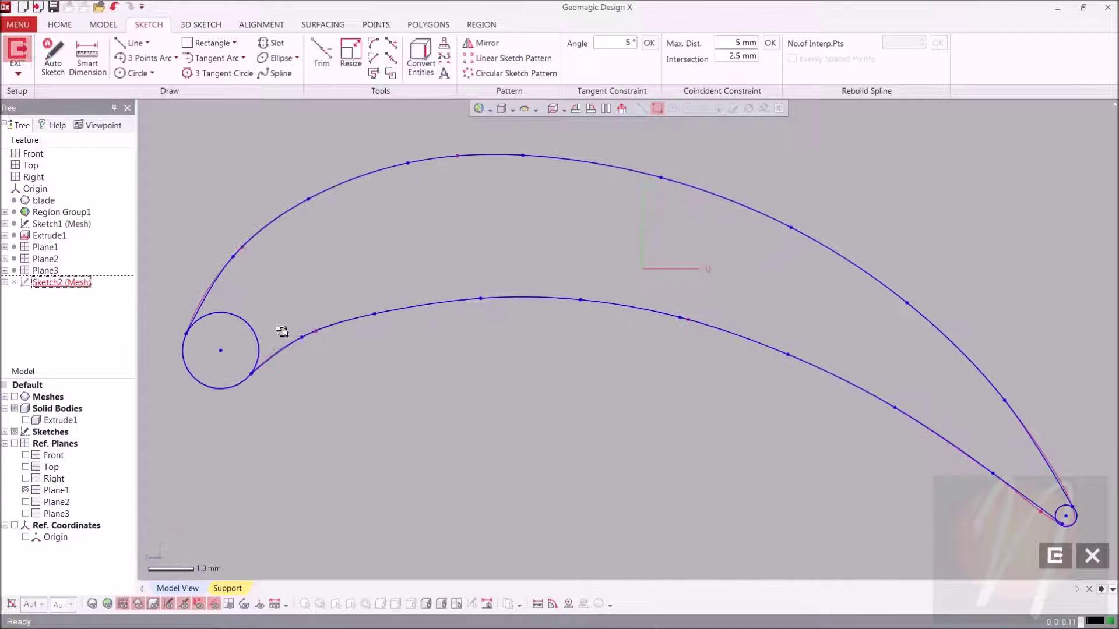
pyautogui.click(226, 313)
pyautogui.rightClick(227, 313)
pyautogui.click(241, 291)
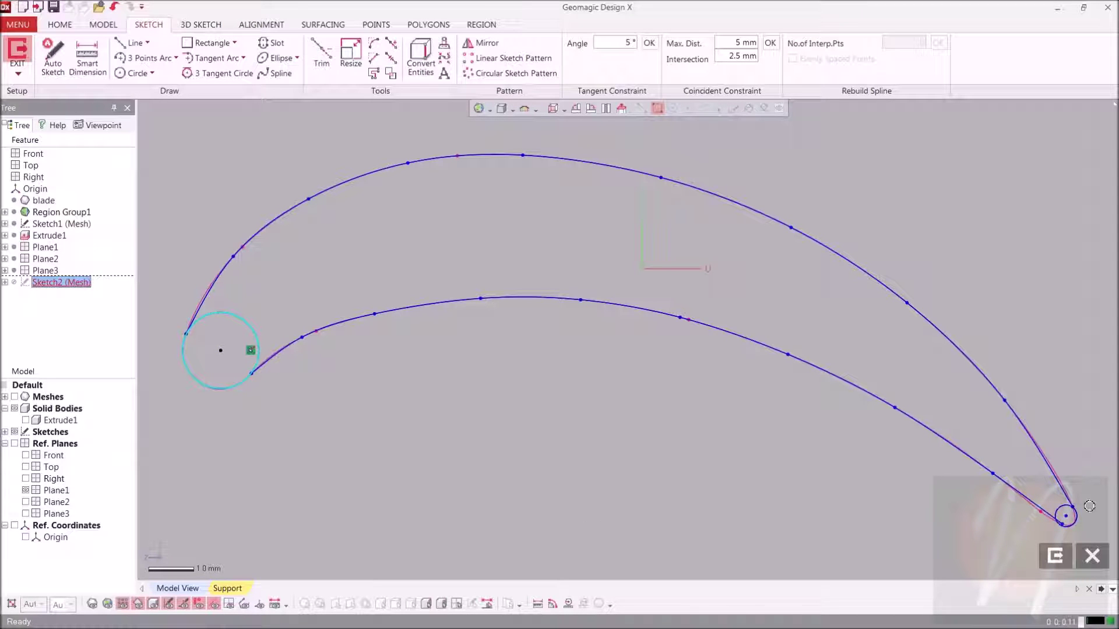
pyautogui.rightClick(1071, 511)
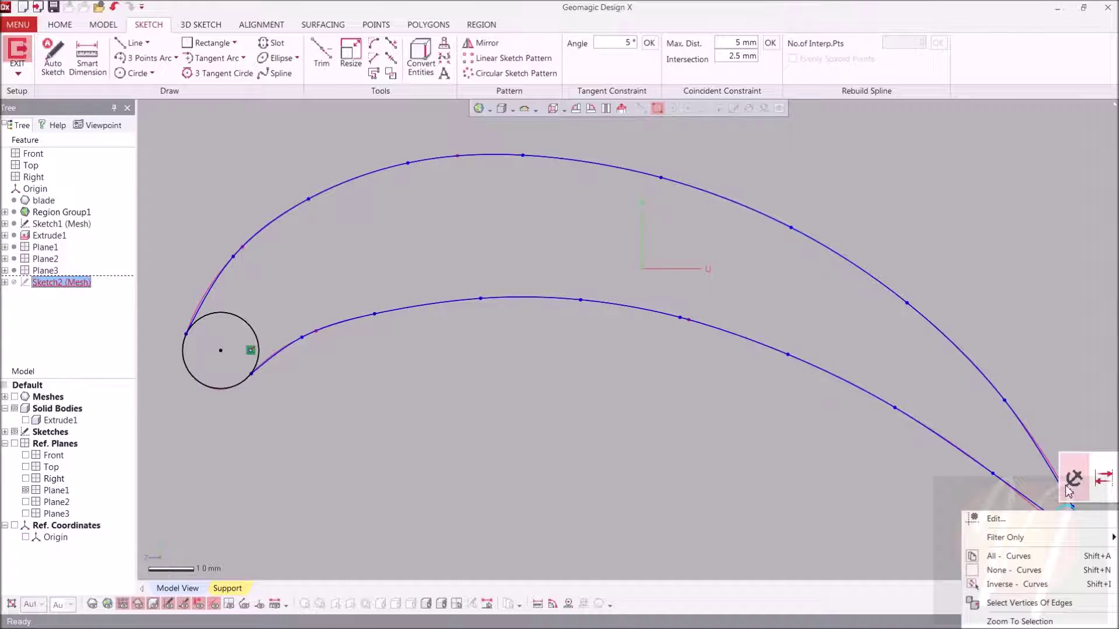
pyautogui.click(1067, 485)
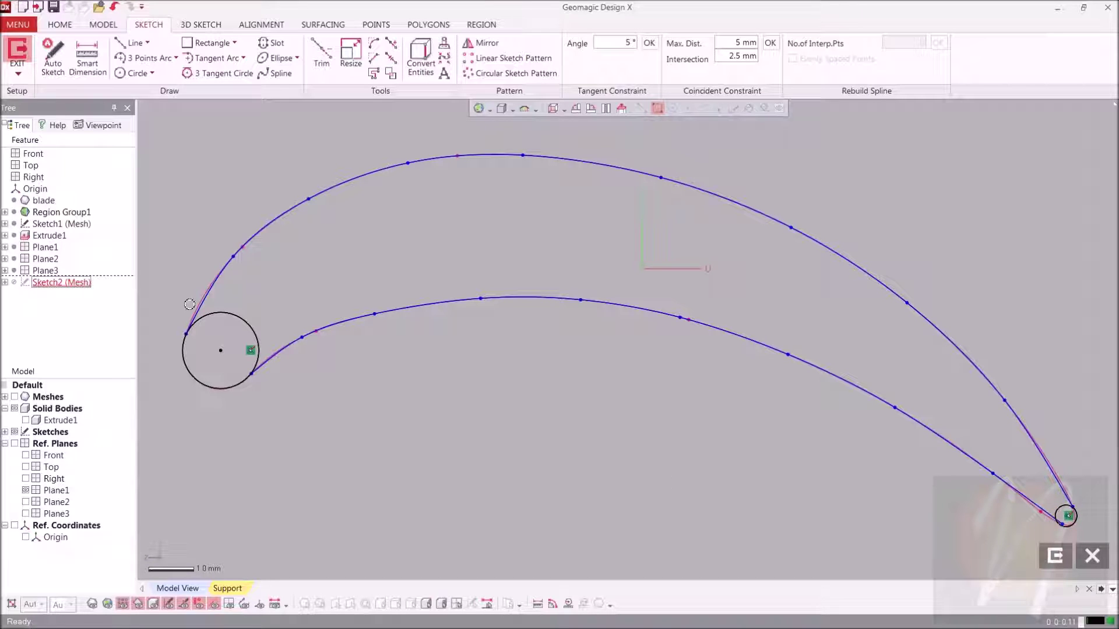
# - Make the endpoints of both splines coincident with the leading-edge and trailing-edge circles
pyautogui.click(185, 335)
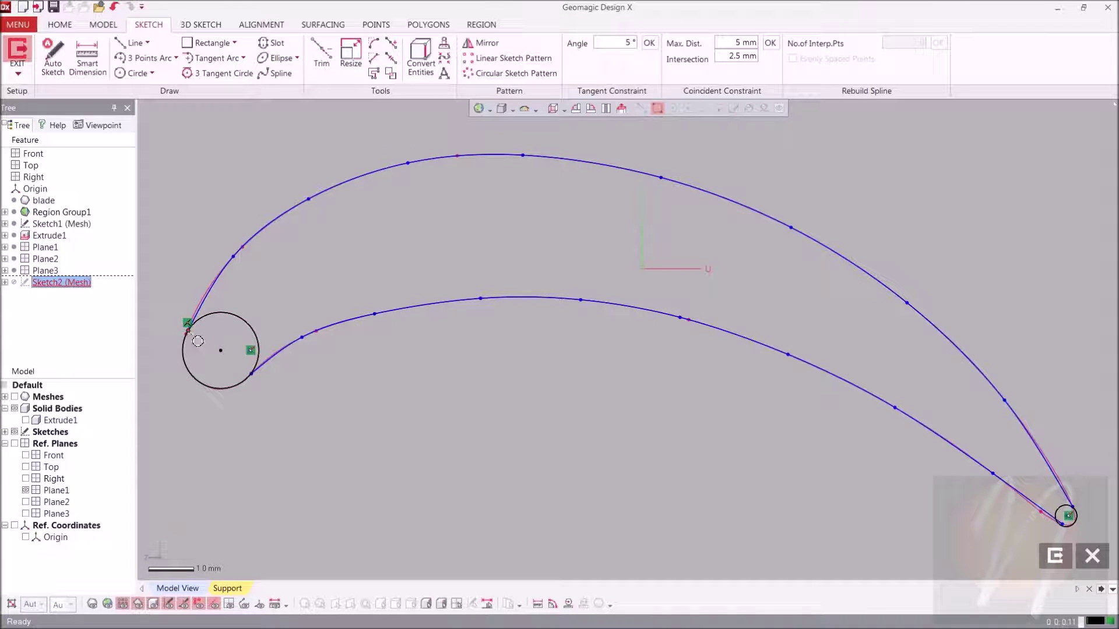
pyautogui.click(251, 376)
pyautogui.scroll(-1, 665, 499)
pyautogui.scroll(1, 997, 496)
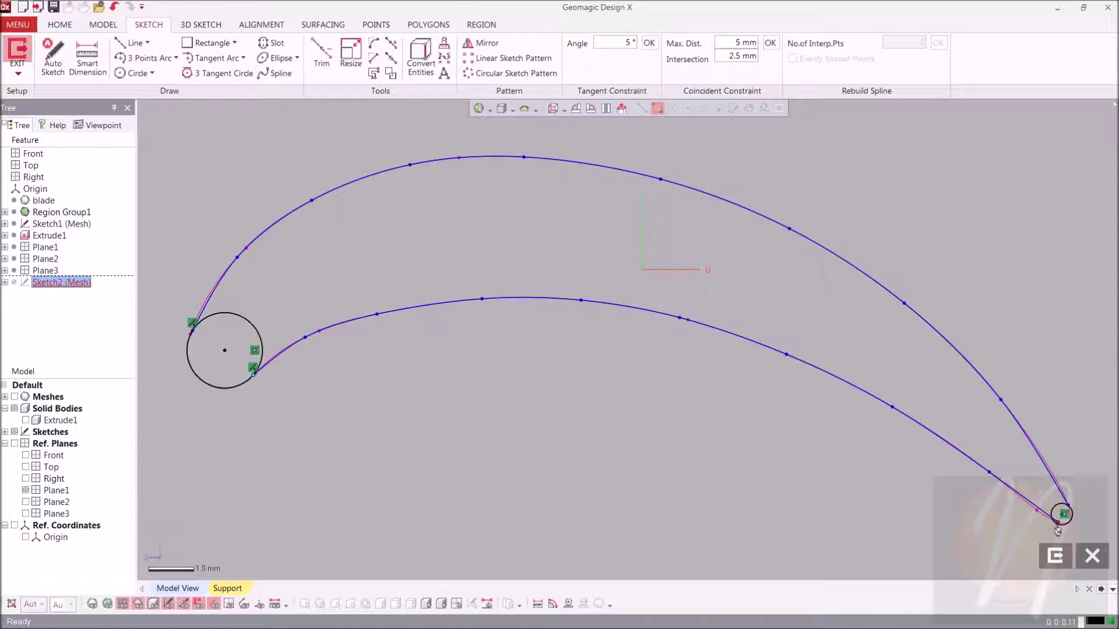
pyautogui.click(1052, 525)
pyautogui.click(1071, 513)
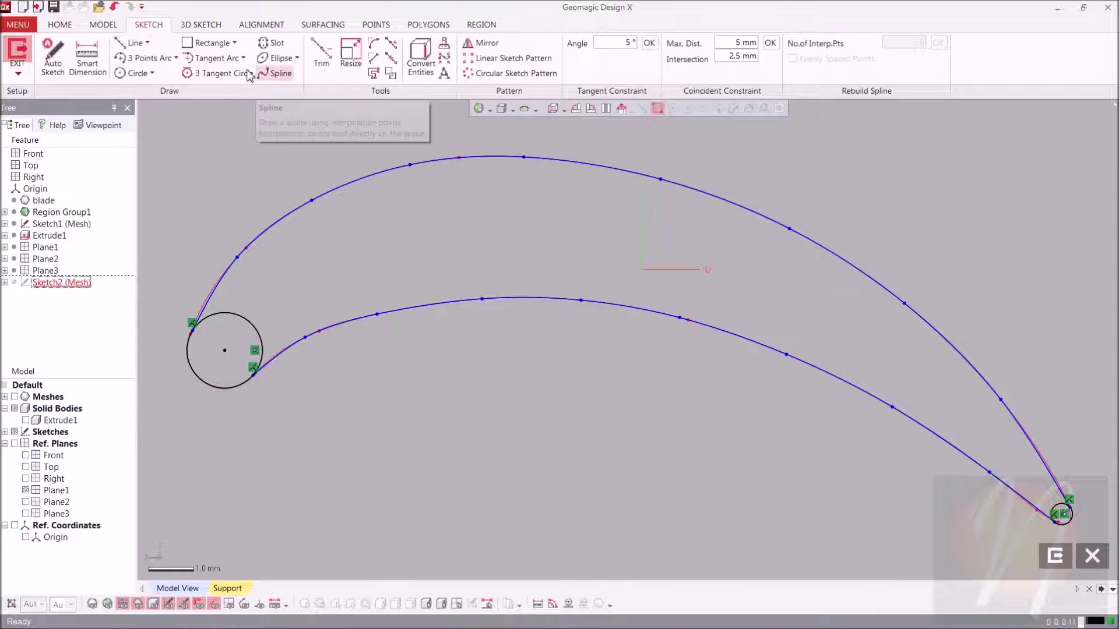
# - Constrain the upper and lower splines tangent to the leading-edge circle
pyautogui.click(226, 314)
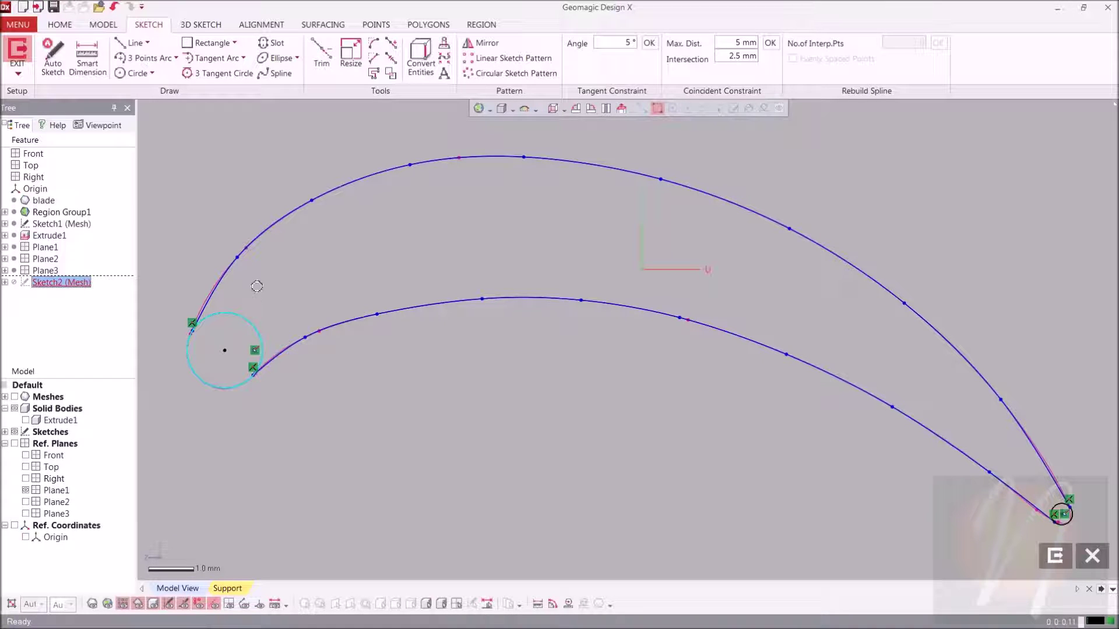
pyautogui.click(216, 291)
pyautogui.click(210, 231)
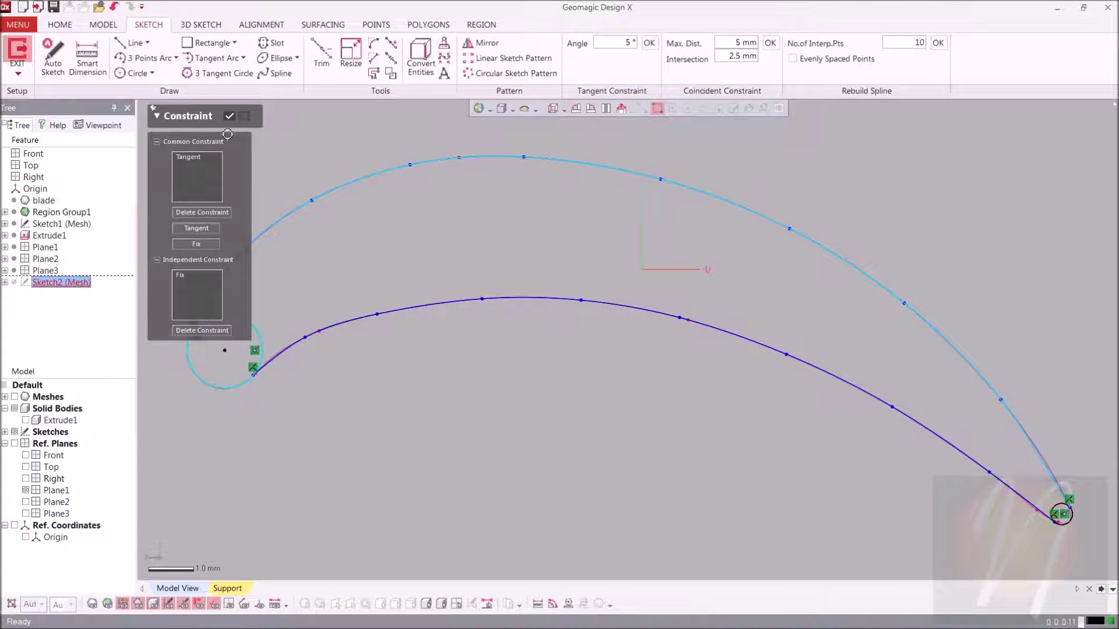
pyautogui.click(256, 377)
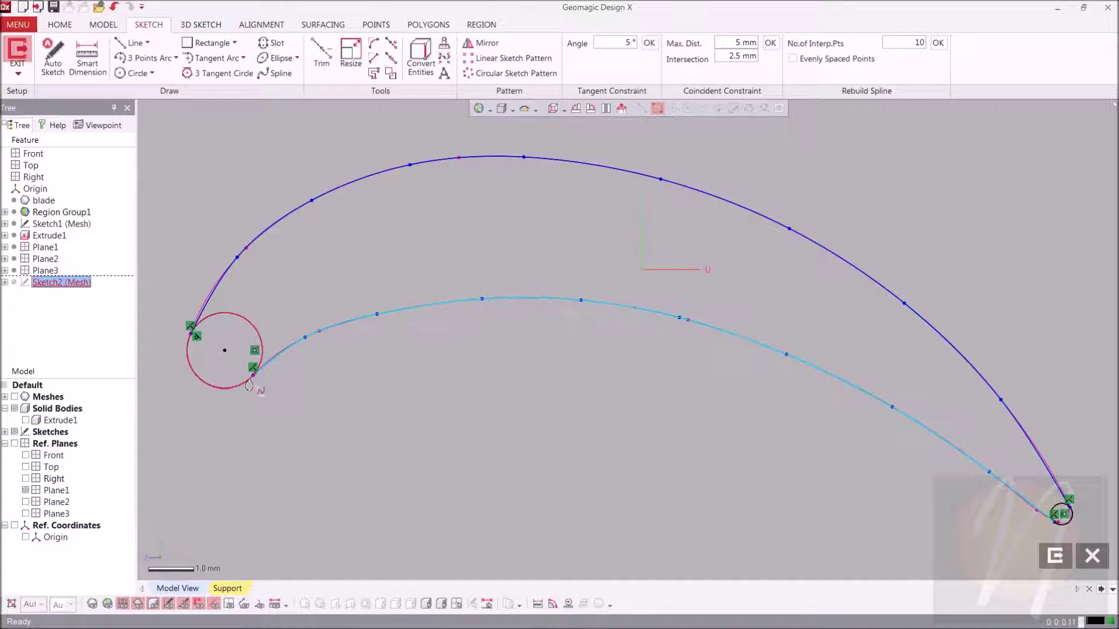
pyautogui.click(256, 376)
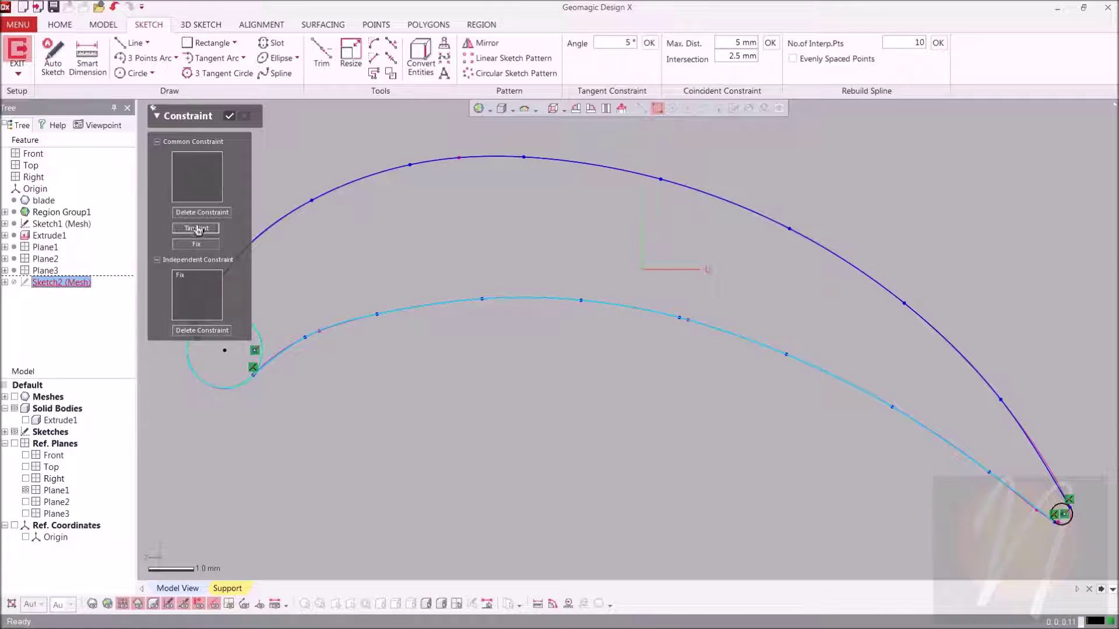
pyautogui.click(231, 118)
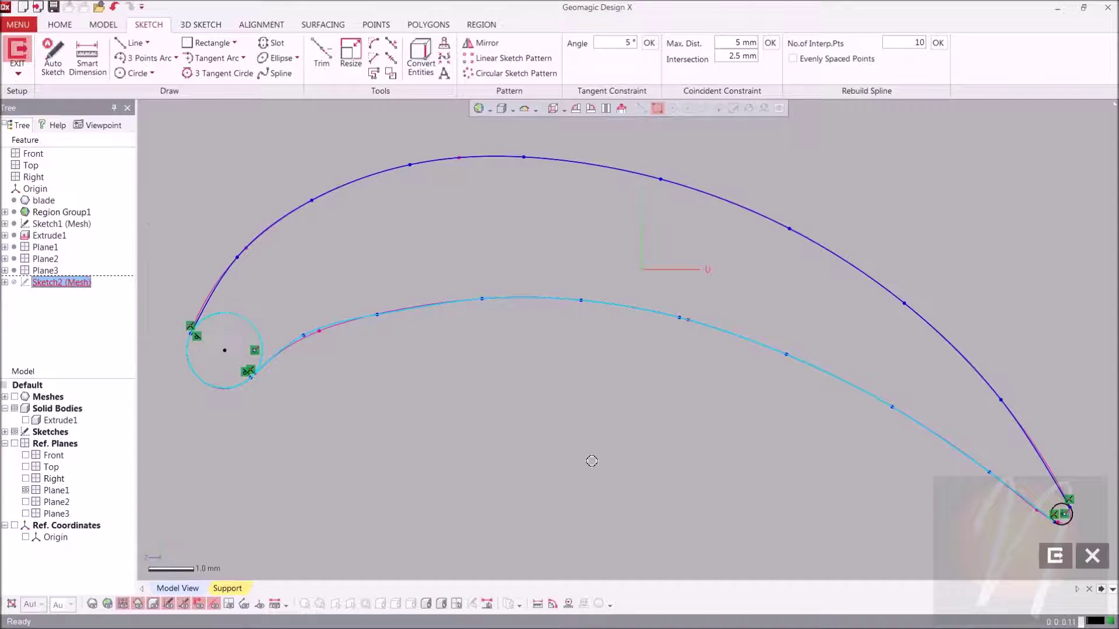
# - Constrain the upper and lower splines tangent to the trailing-edge circle
pyautogui.click(1064, 513)
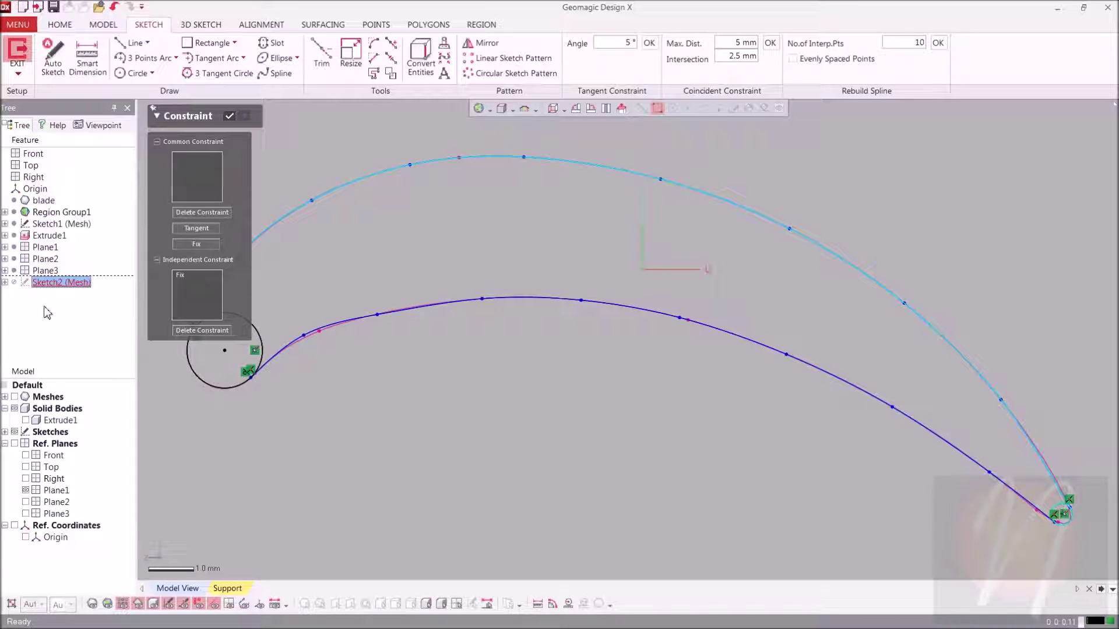
pyautogui.click(195, 229)
pyautogui.click(230, 116)
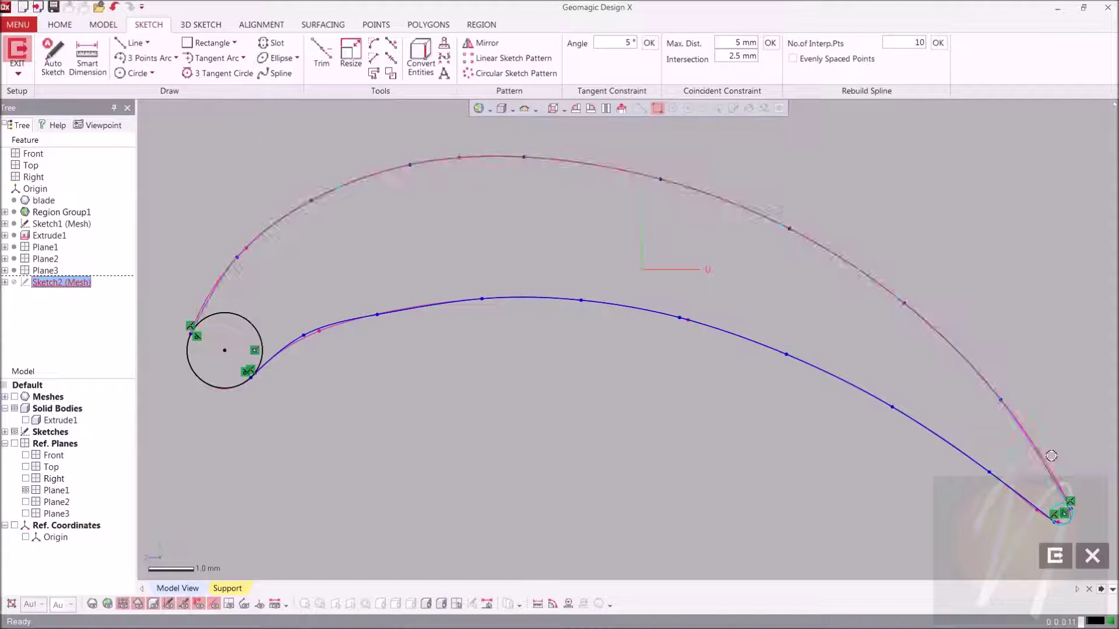
pyautogui.click(1065, 524)
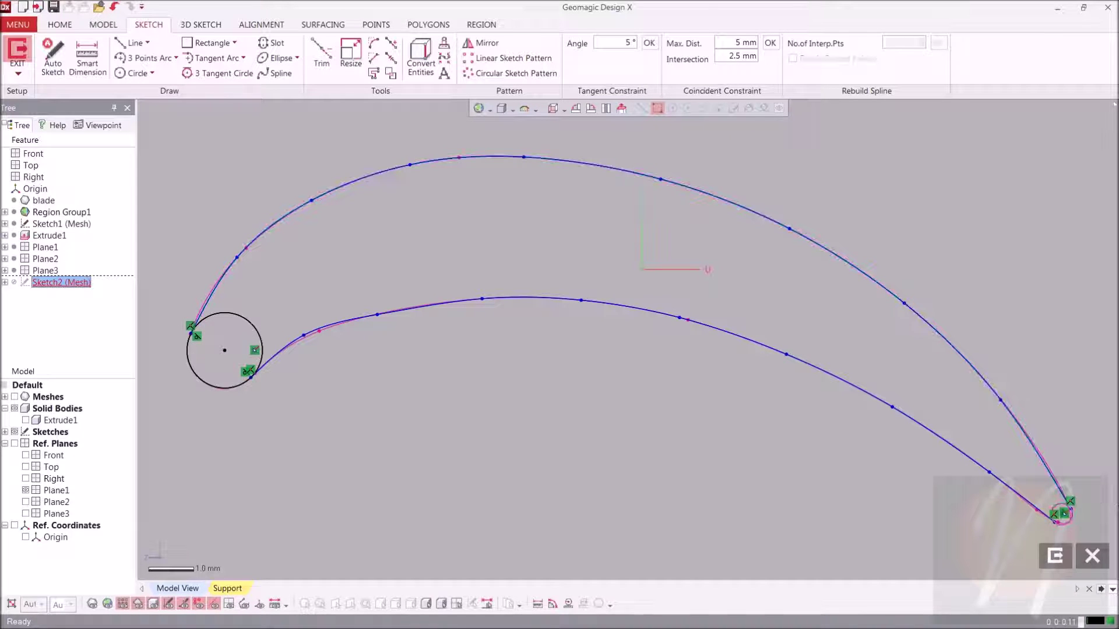
pyautogui.keyDown('shift'); pyautogui.doubleClick(1037, 510); pyautogui.keyUp('shift')
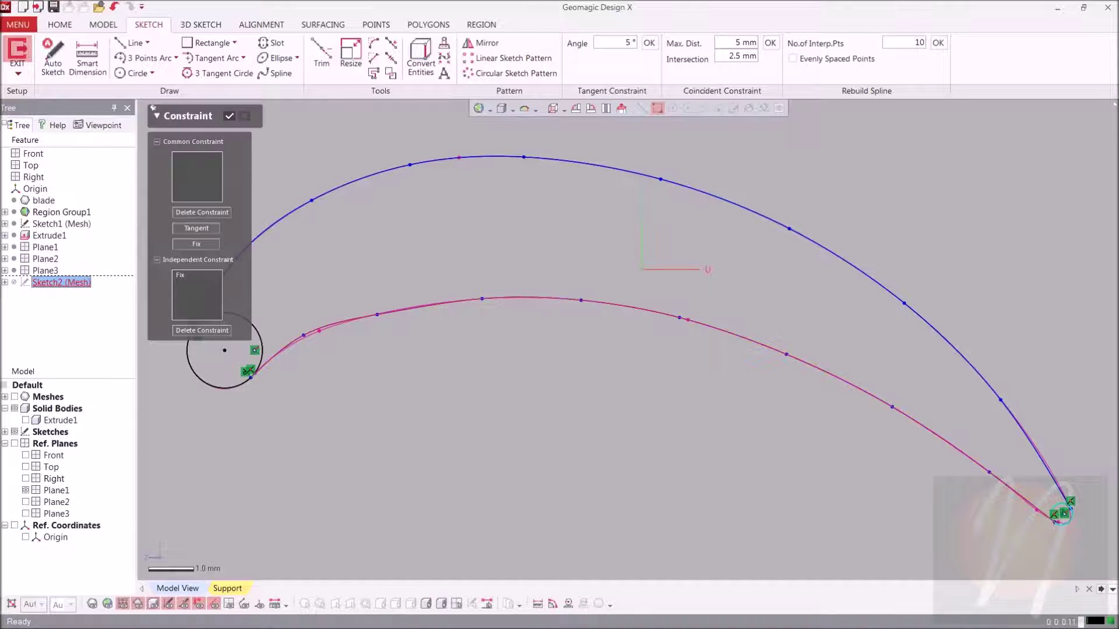
pyautogui.click(195, 228)
pyautogui.click(230, 116)
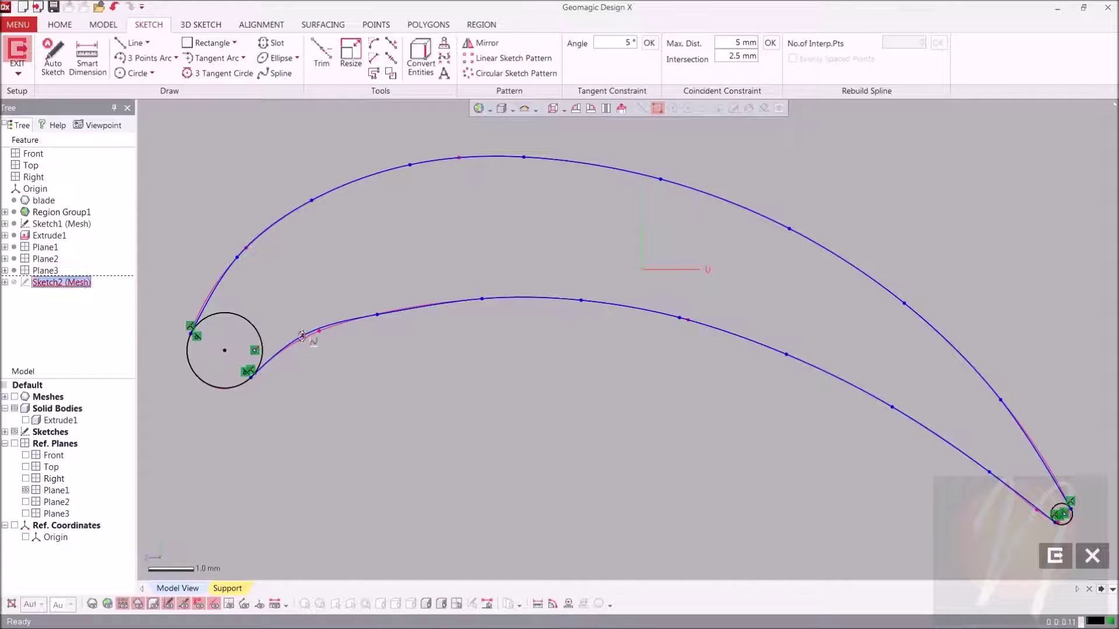
# - Reposition the splines' interpolation points beside the leading edge and the upper one near the trailing edge to follow the scanned section outline
pyautogui.moveTo(309, 335); pyautogui.dragTo(291, 345)
pyautogui.moveTo(238, 258); pyautogui.dragTo(224, 277)
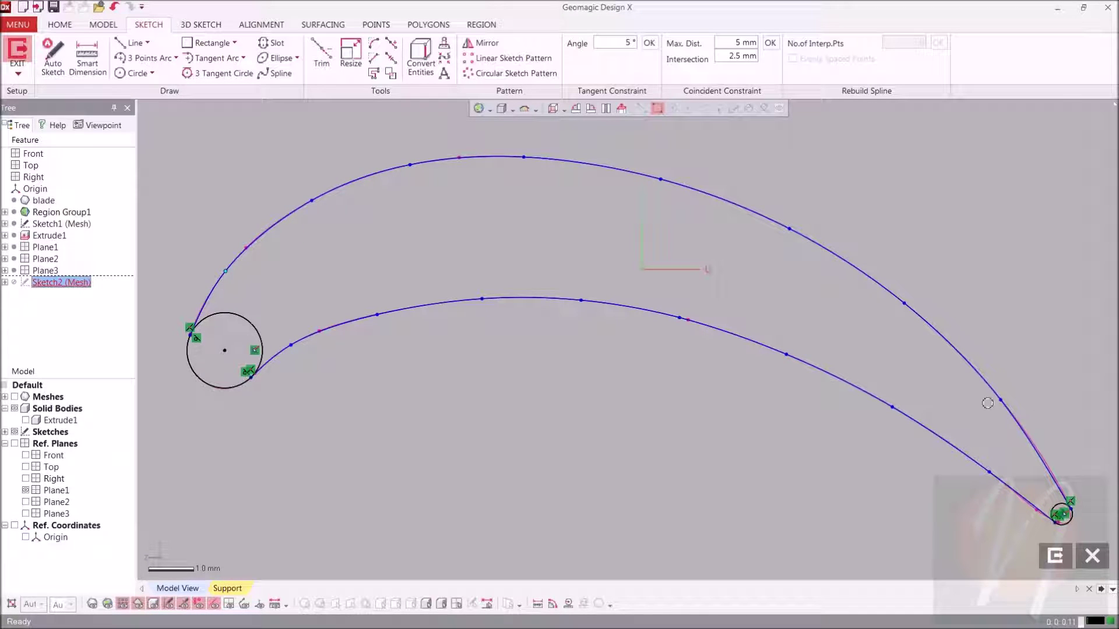
pyautogui.moveTo(1000, 399); pyautogui.dragTo(1019, 417)
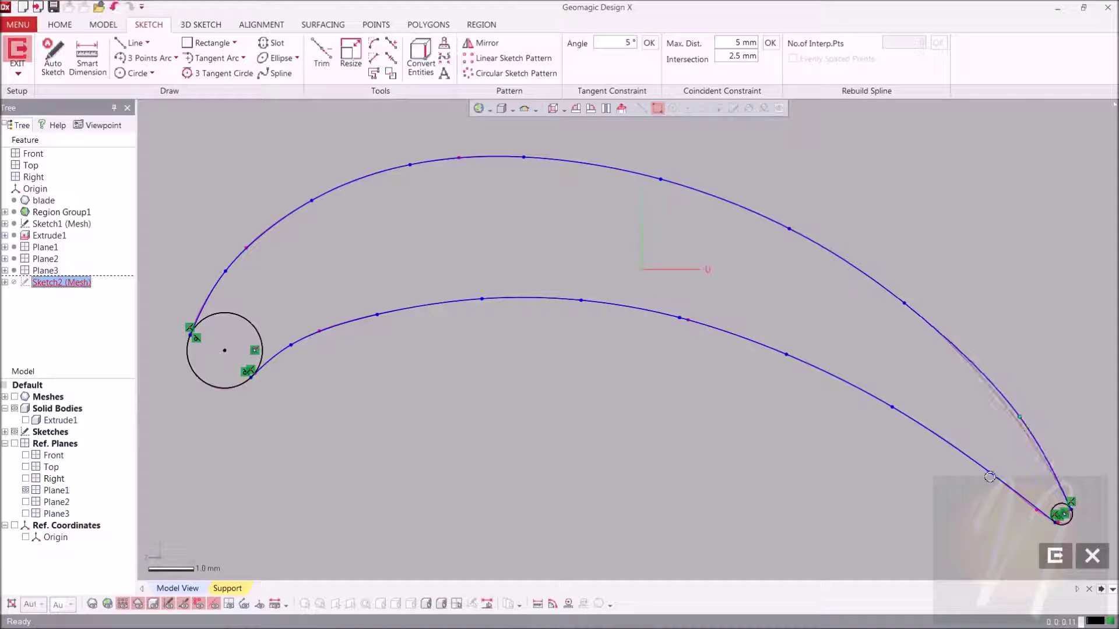
pyautogui.moveTo(1020, 419); pyautogui.dragTo(1017, 420)
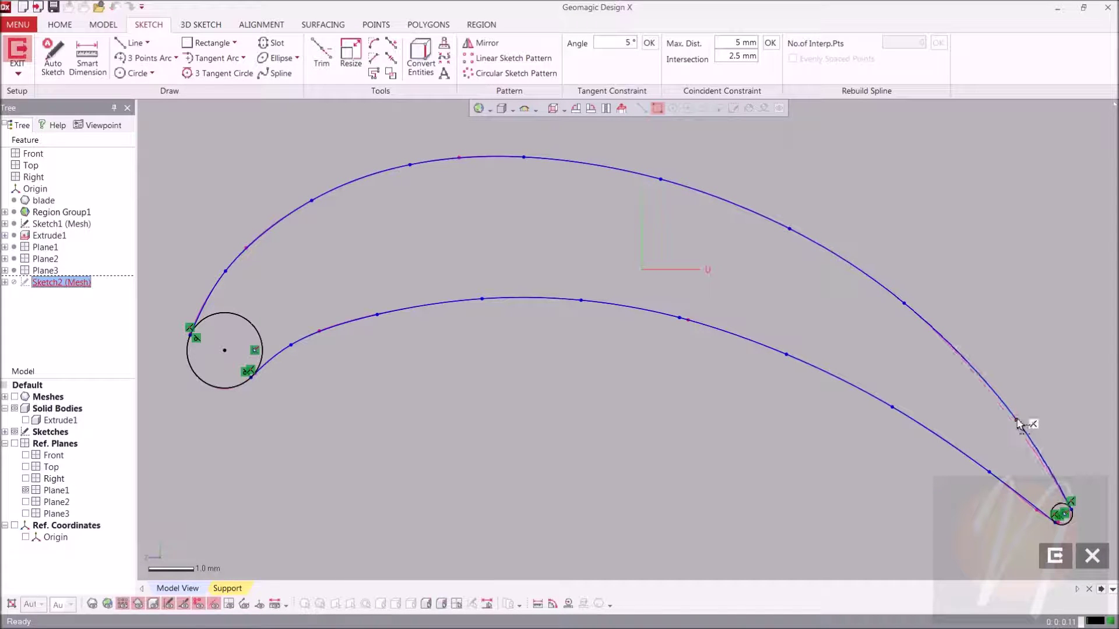
pyautogui.click(985, 475)
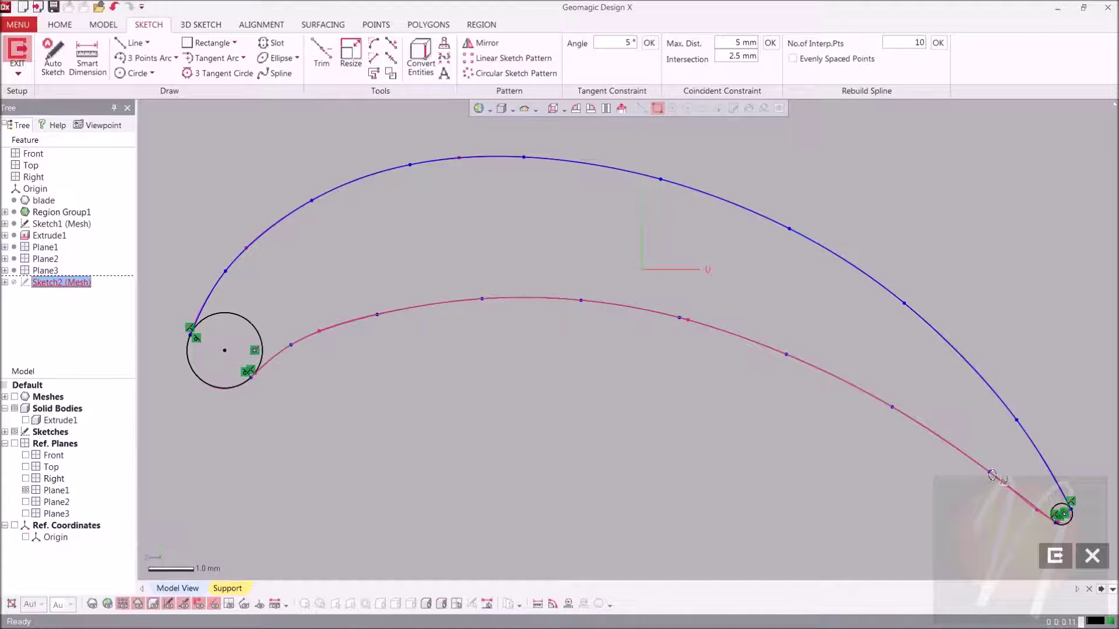
pyautogui.click(989, 473)
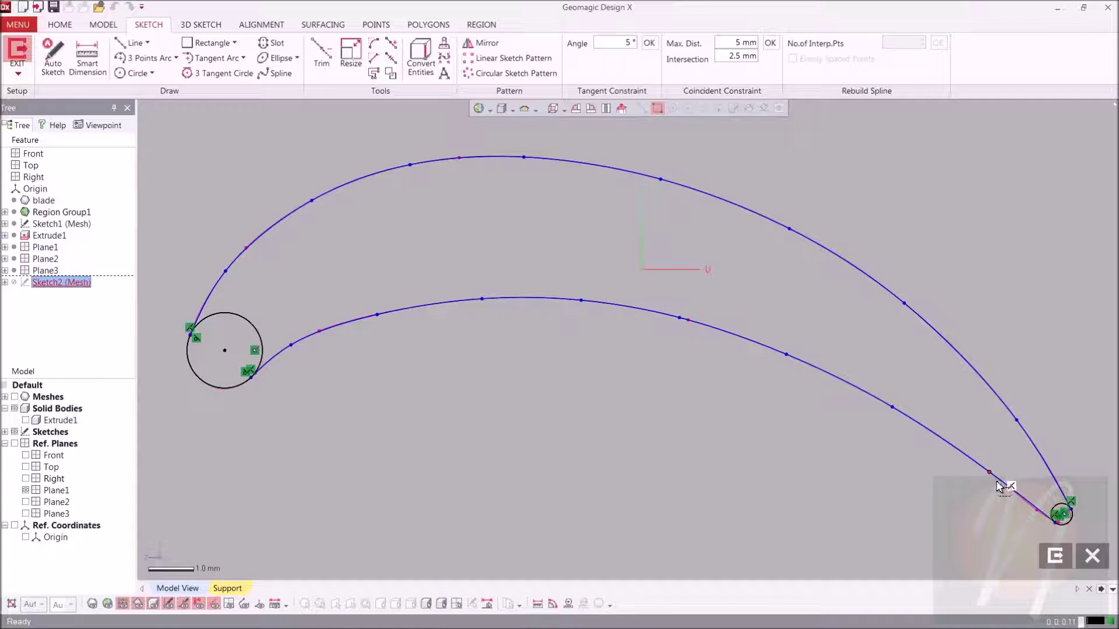
pyautogui.click(961, 491)
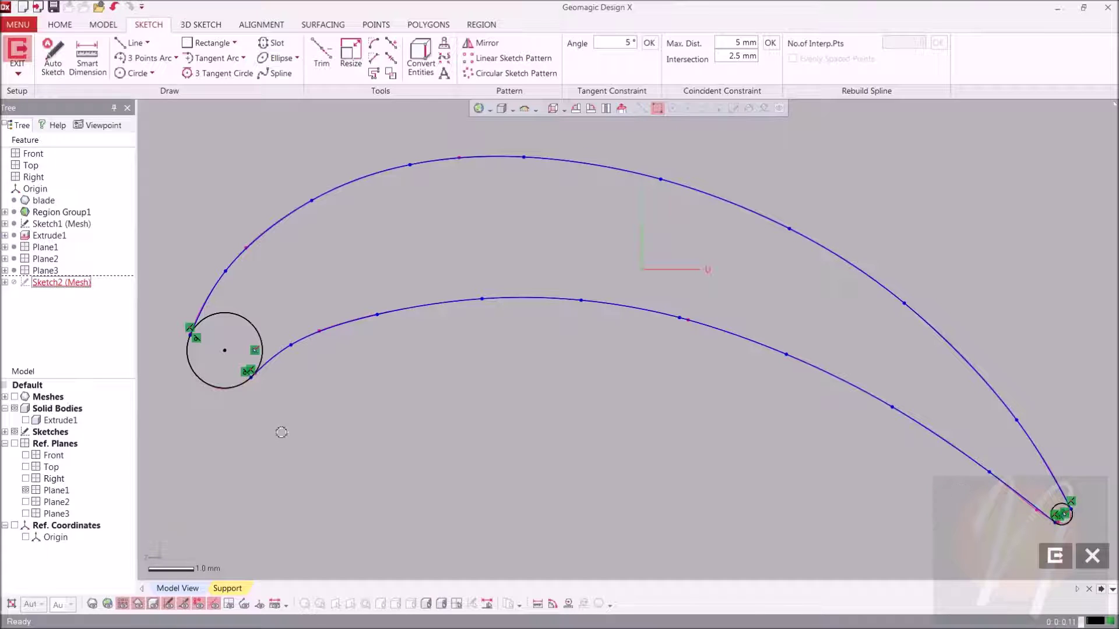
# - Trim the inner arcs of the leading-edge and trailing-edge circles to leave a closed airfoil outline, and exit the sketch
pyautogui.click(321, 54)
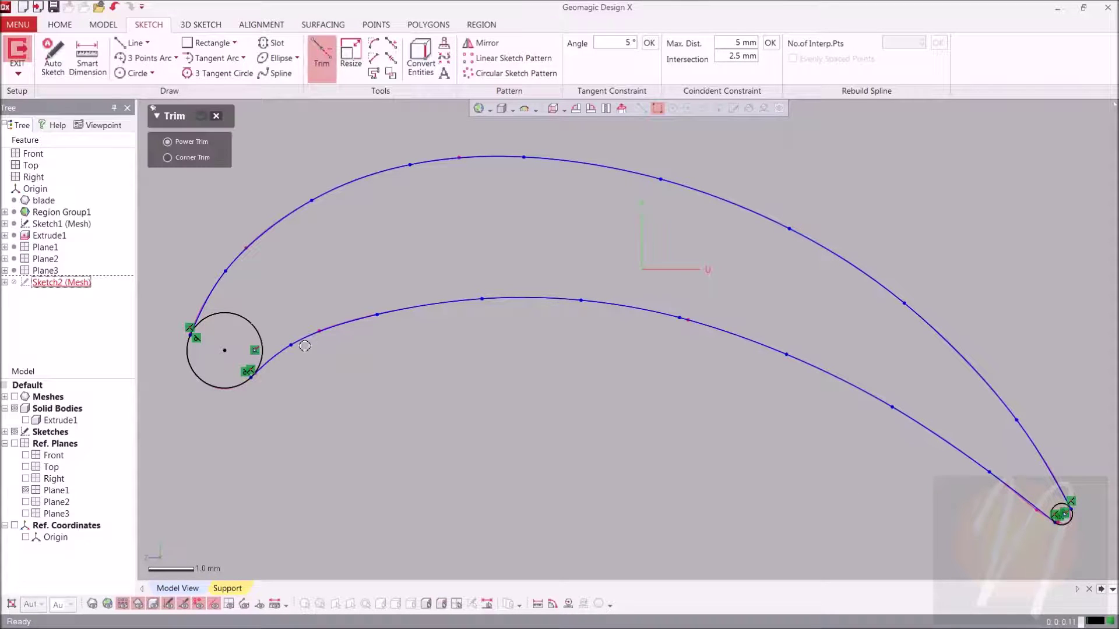
pyautogui.moveTo(245, 331); pyautogui.dragTo(257, 319)
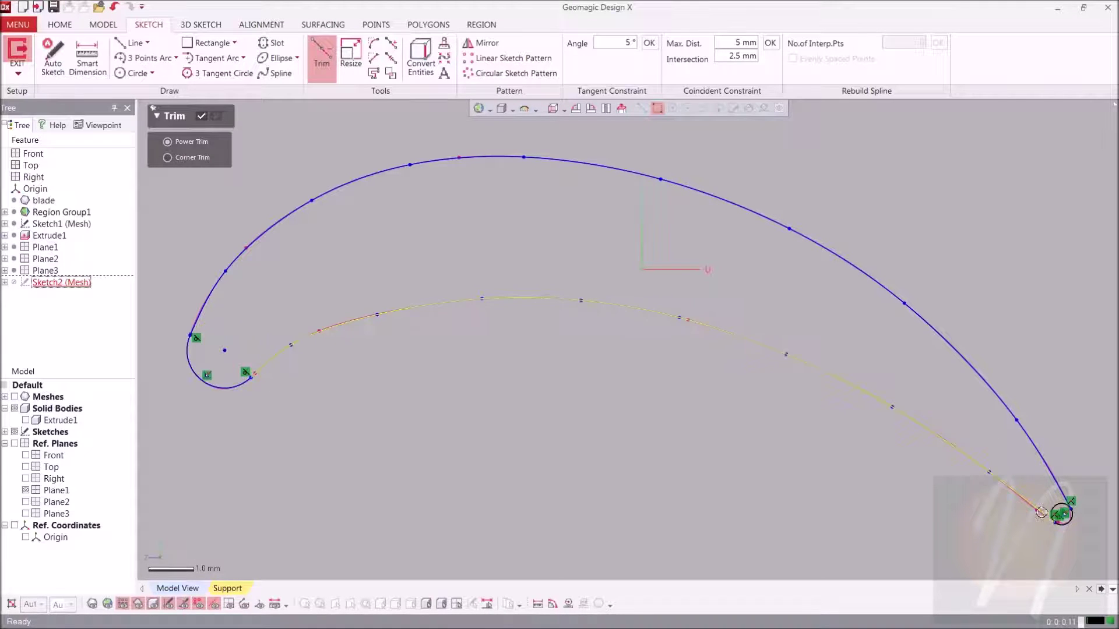
pyautogui.click(1070, 508)
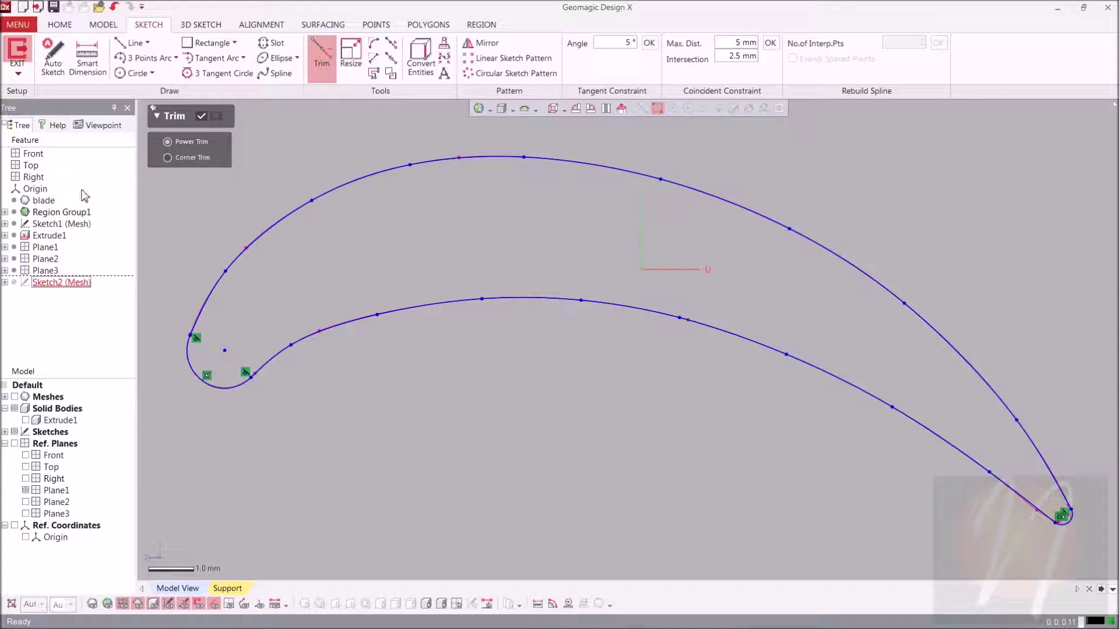
pyautogui.click(204, 116)
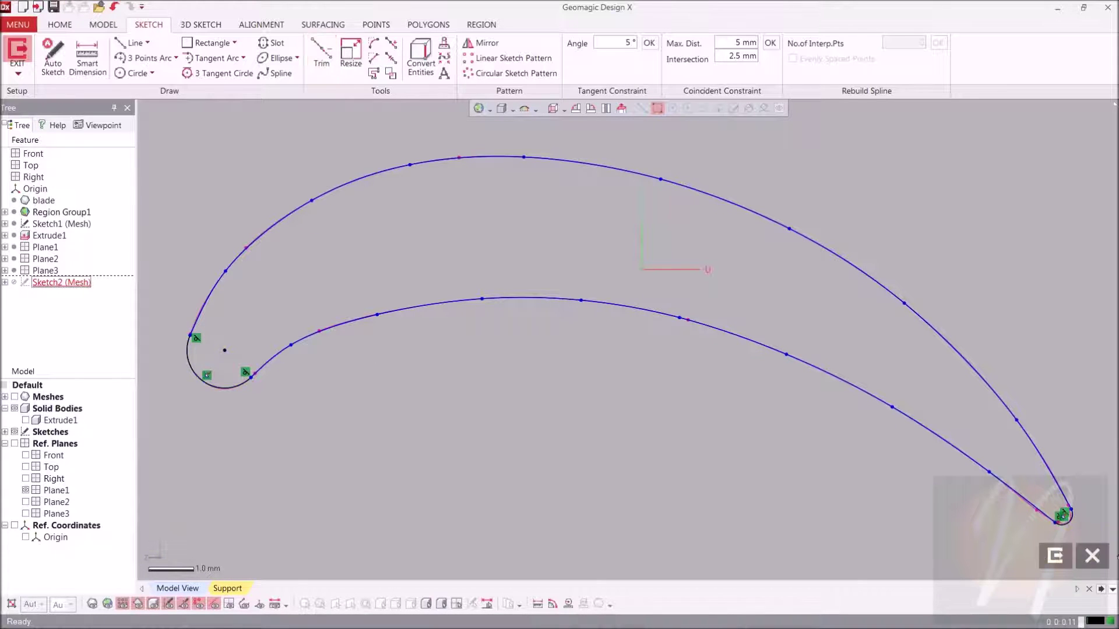
pyautogui.click(1047, 563)
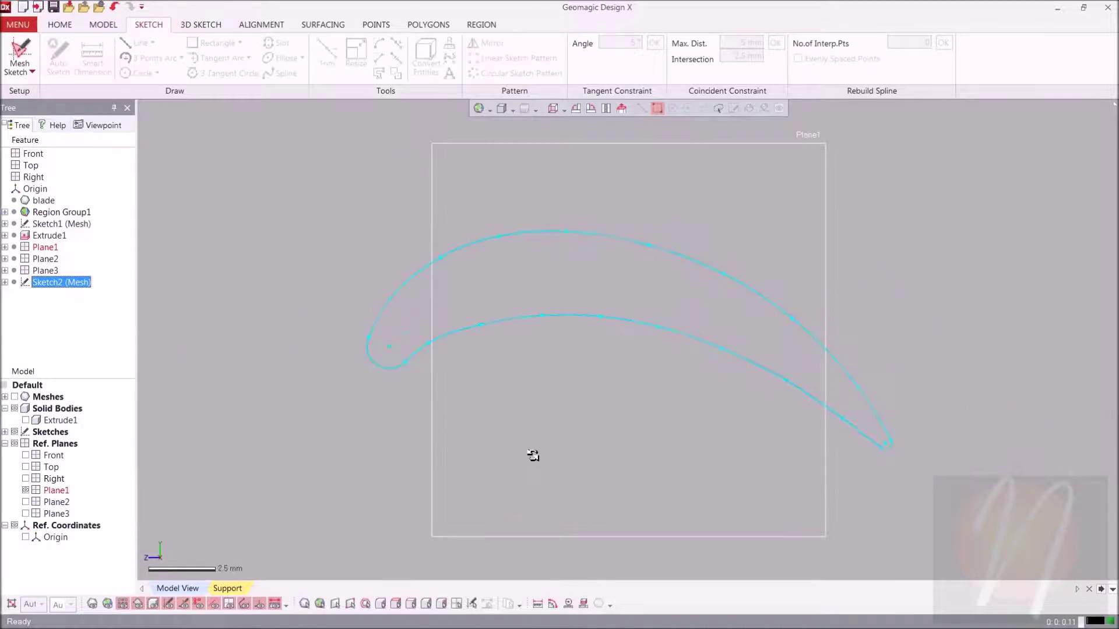
# - Show the scanned mesh and view it together with the section sketch
pyautogui.click(15, 397)
pyautogui.moveTo(703, 426)
pyautogui.mouseDown(button='right')
pyautogui.moveTo(711, 144)
pyautogui.moveTo(670, 182)
pyautogui.moveTo(631, 396)
pyautogui.moveTo(664, 343)
pyautogui.mouseUp(button='right')
pyautogui.scroll(-3, 638, 379)
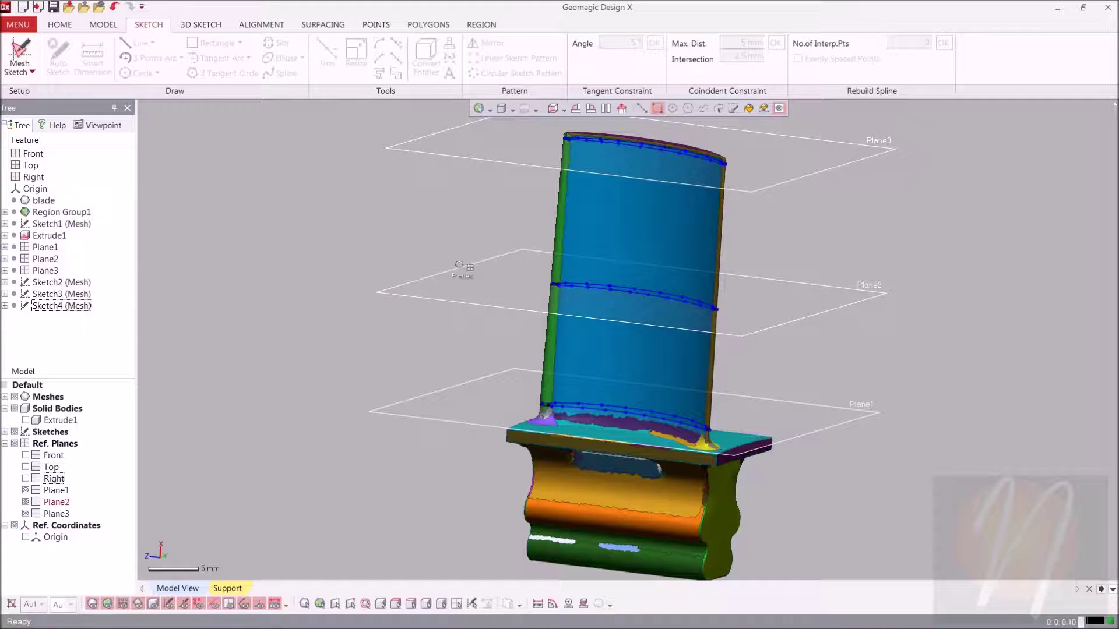
# - Hide the mesh and loft a solid airfoil through the closed profiles on Plane1, Plane2 and Plane3, in that order
pyautogui.click(111, 26)
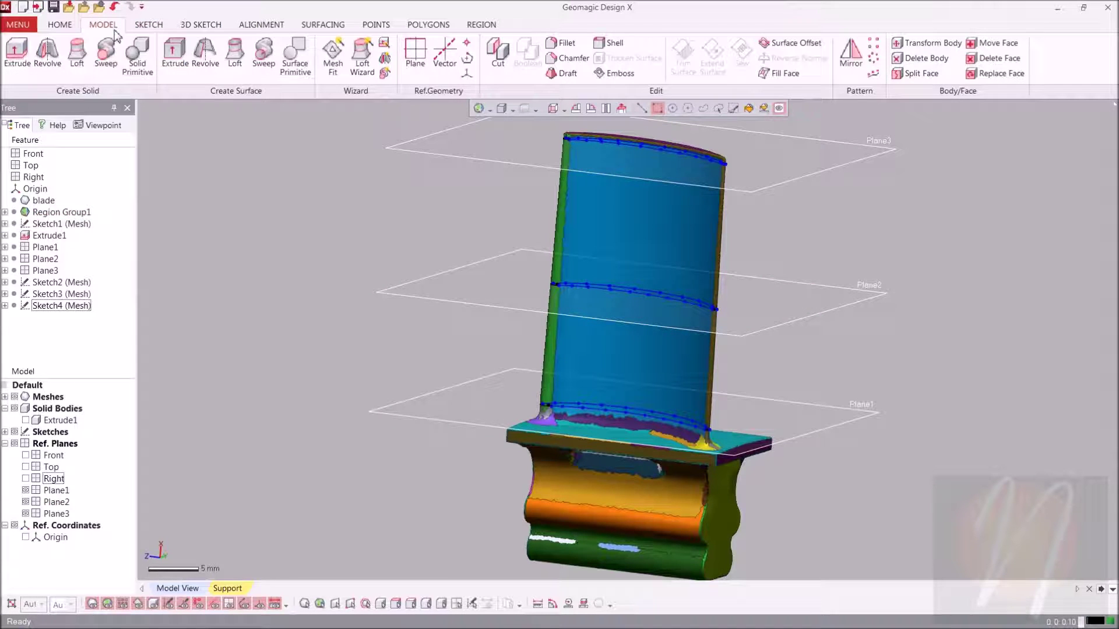
pyautogui.click(77, 58)
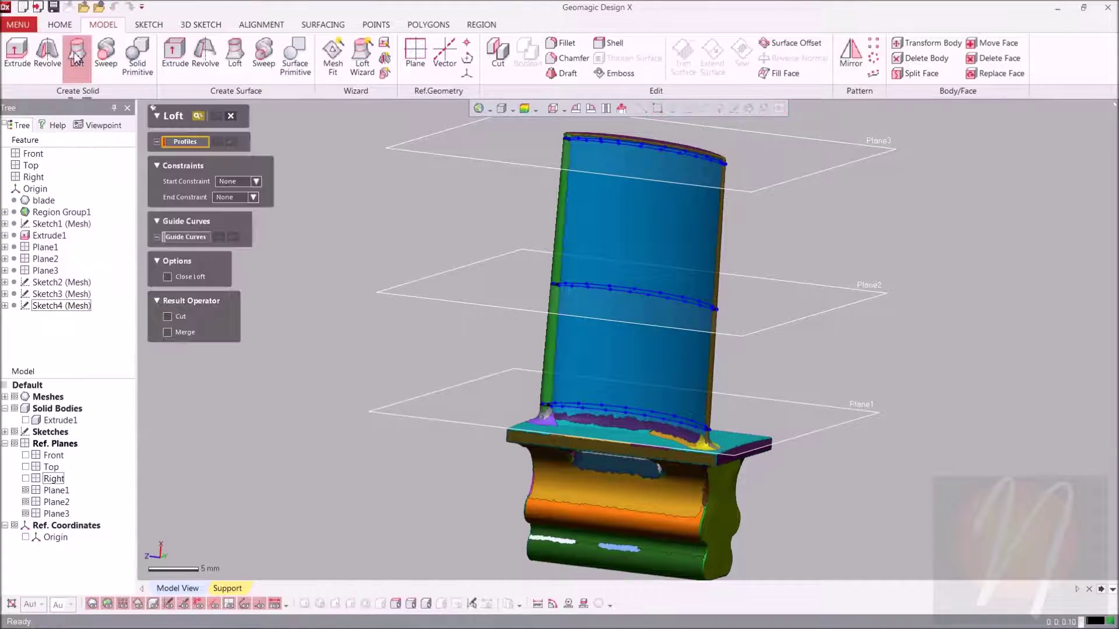
pyautogui.scroll(2, 718, 148)
pyautogui.moveTo(852, 301); pyautogui.dragTo(1111, 290, button='right')
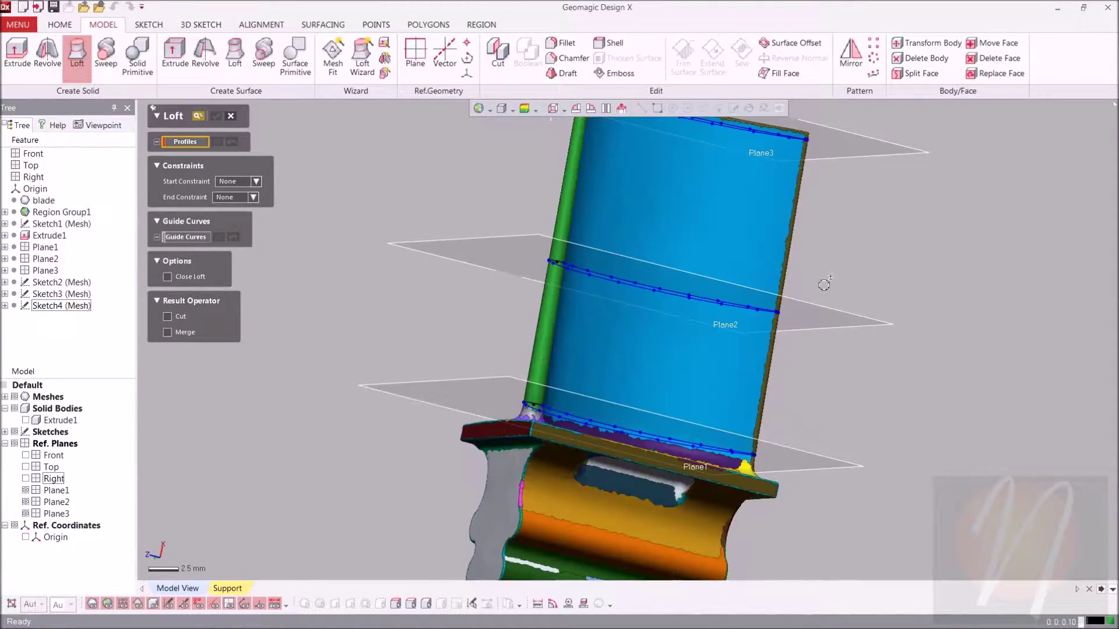
pyautogui.moveTo(416, 256)
pyautogui.mouseDown(button='right')
pyautogui.moveTo(457, 315)
pyautogui.moveTo(445, 395)
pyautogui.moveTo(449, 355)
pyautogui.moveTo(426, 353)
pyautogui.mouseUp(button='right')
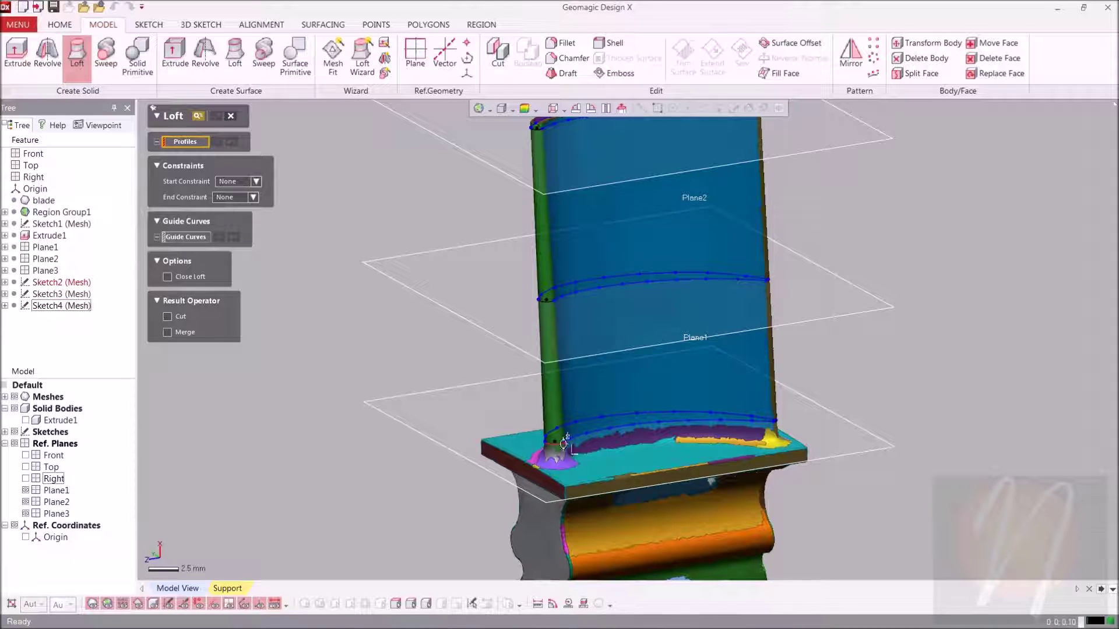
pyautogui.scroll(4, 562, 444)
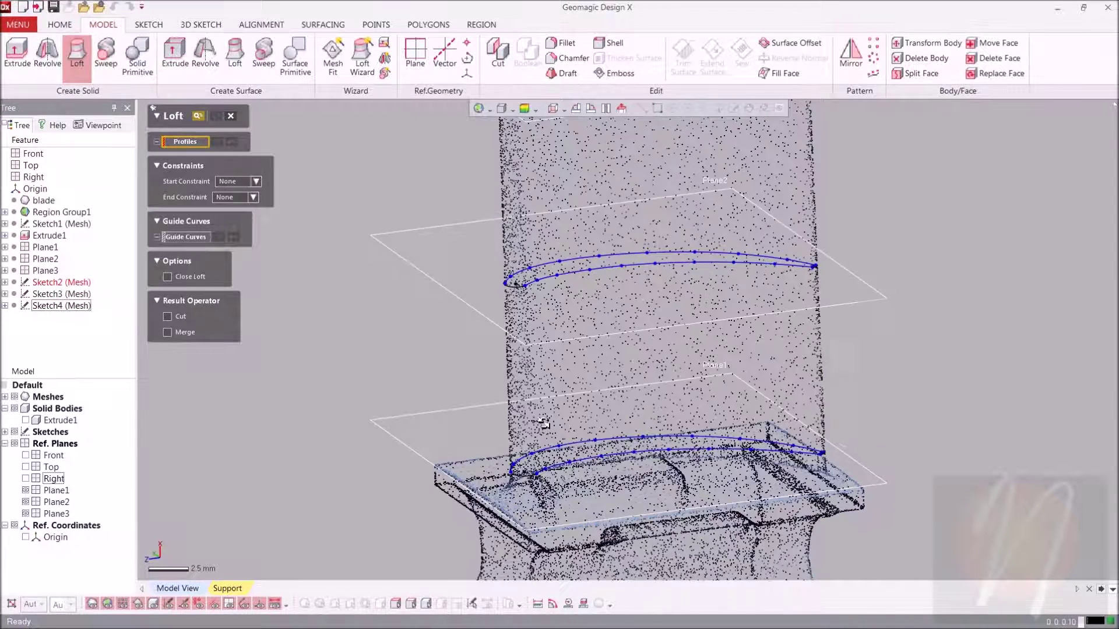
pyautogui.click(508, 468)
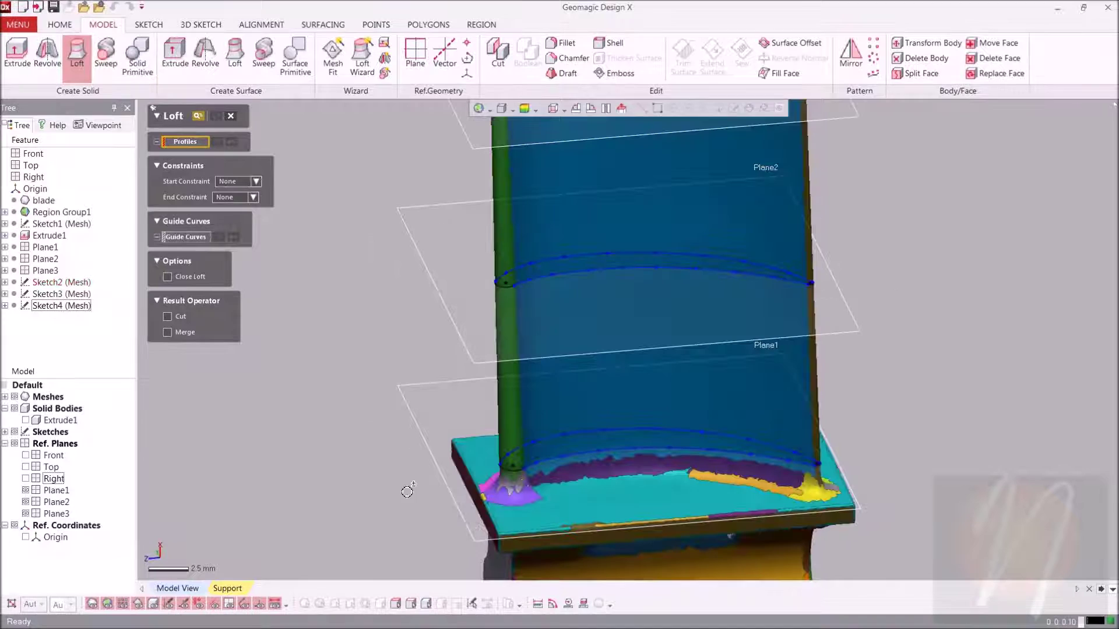
pyautogui.click(14, 397)
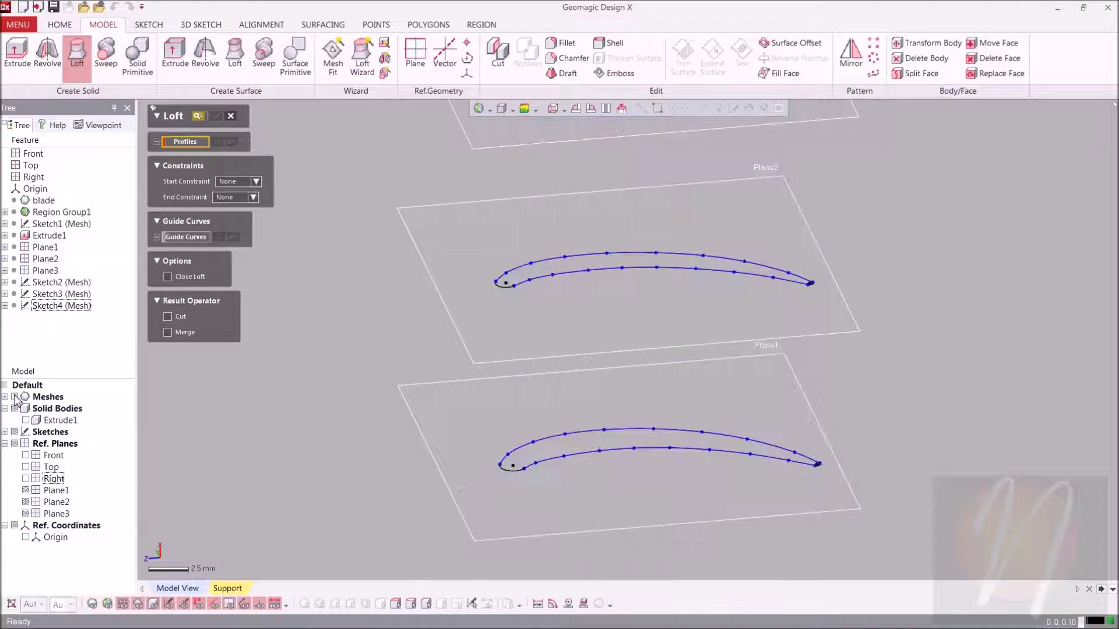
pyautogui.click(522, 470)
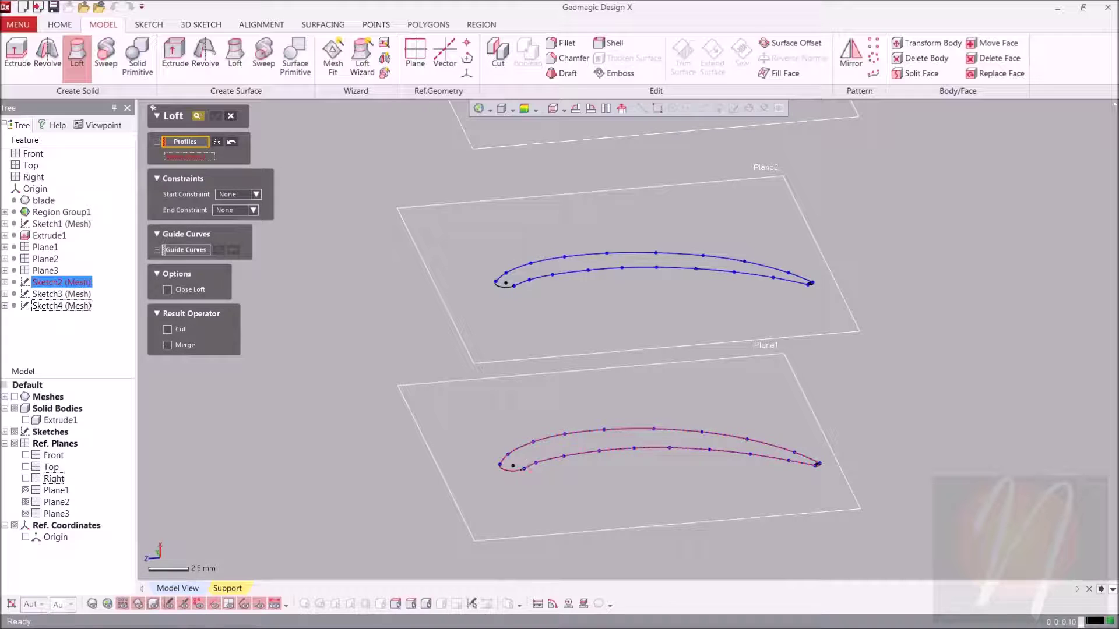
pyautogui.click(511, 289)
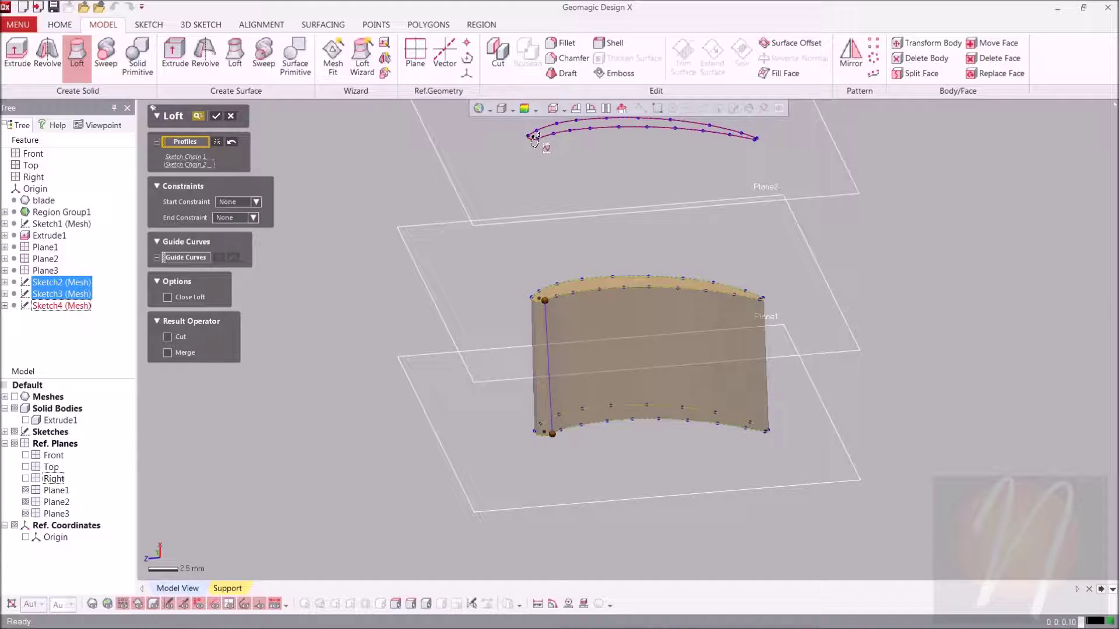
pyautogui.click(535, 141)
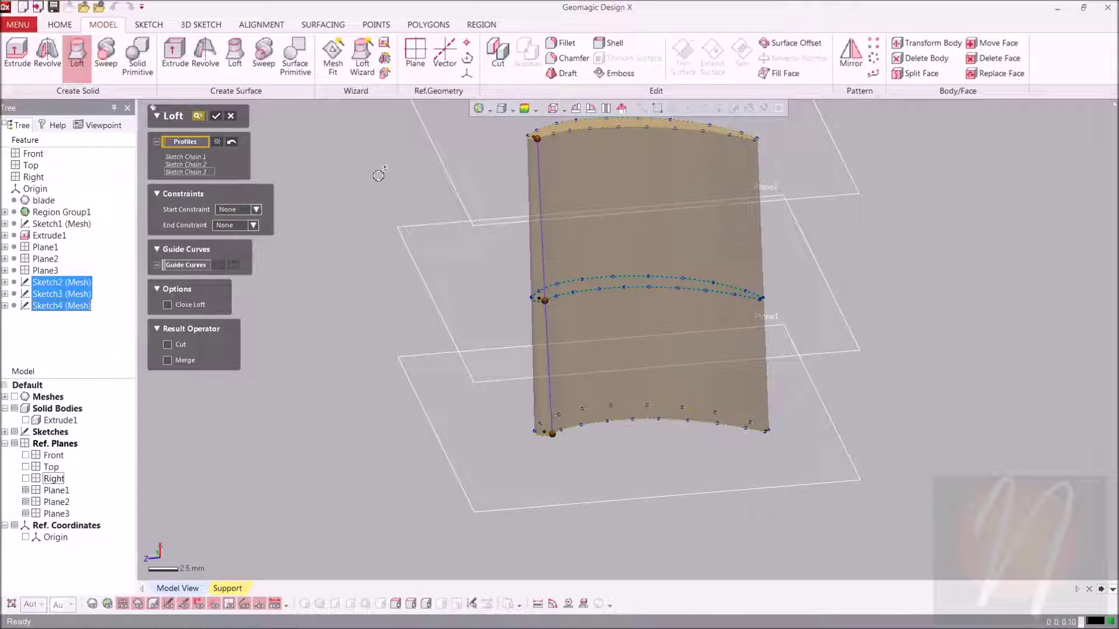
pyautogui.click(216, 116)
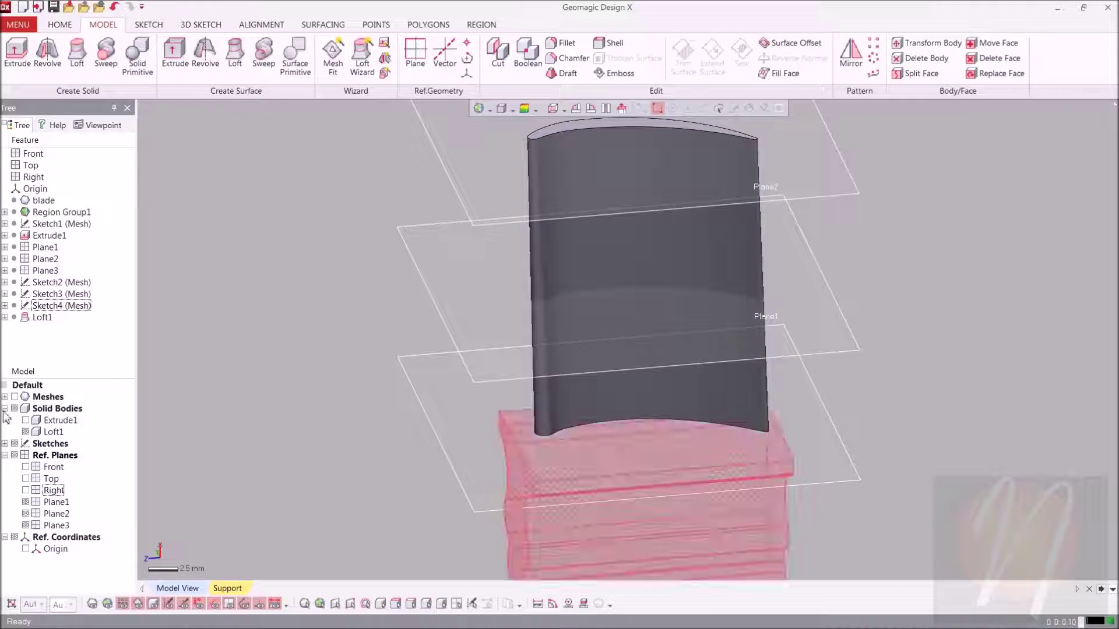
# - Compare the lofted airfoil with the scanned mesh by showing the mesh over it, and hide the mesh again
pyautogui.click(14, 397)
pyautogui.moveTo(1109, 257); pyautogui.dragTo(979, 154, button='right')
pyautogui.moveTo(342, 305)
pyautogui.mouseDown(button='right')
pyautogui.moveTo(374, 133)
pyautogui.moveTo(390, 122)
pyautogui.moveTo(380, 170)
pyautogui.moveTo(362, 183)
pyautogui.moveTo(363, 157)
pyautogui.moveTo(479, 237)
pyautogui.mouseUp(button='right')
pyautogui.moveTo(642, 429); pyautogui.dragTo(410, 307, button='right')
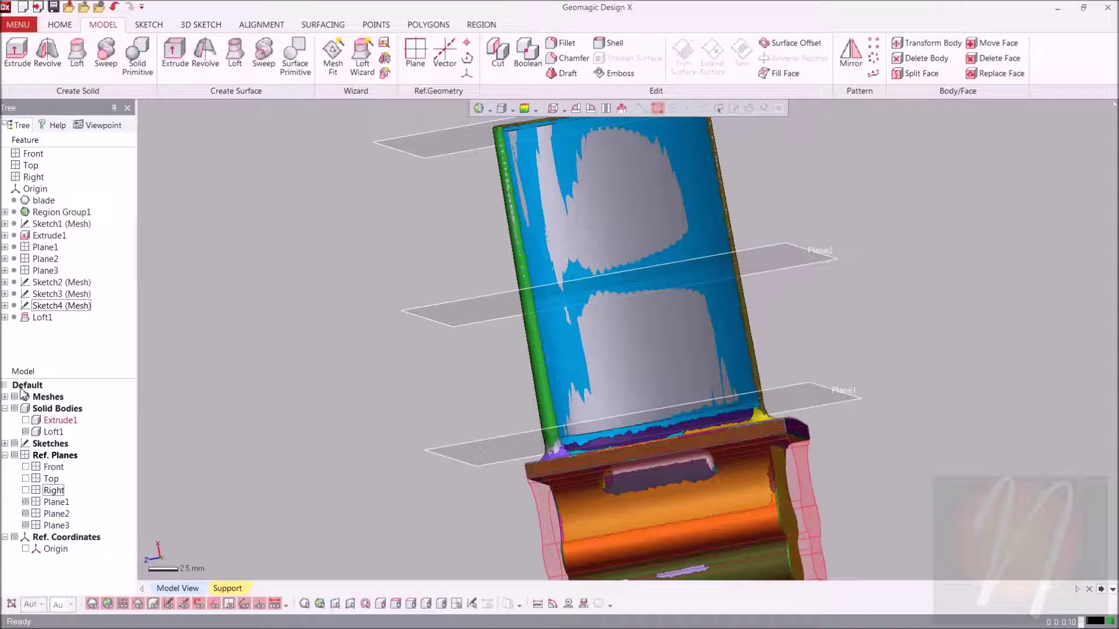
pyautogui.click(15, 397)
pyautogui.moveTo(641, 408); pyautogui.dragTo(723, 403, button='right')
pyautogui.scroll(-3, 735, 385)
pyautogui.moveTo(814, 350); pyautogui.dragTo(828, 396, button='right')
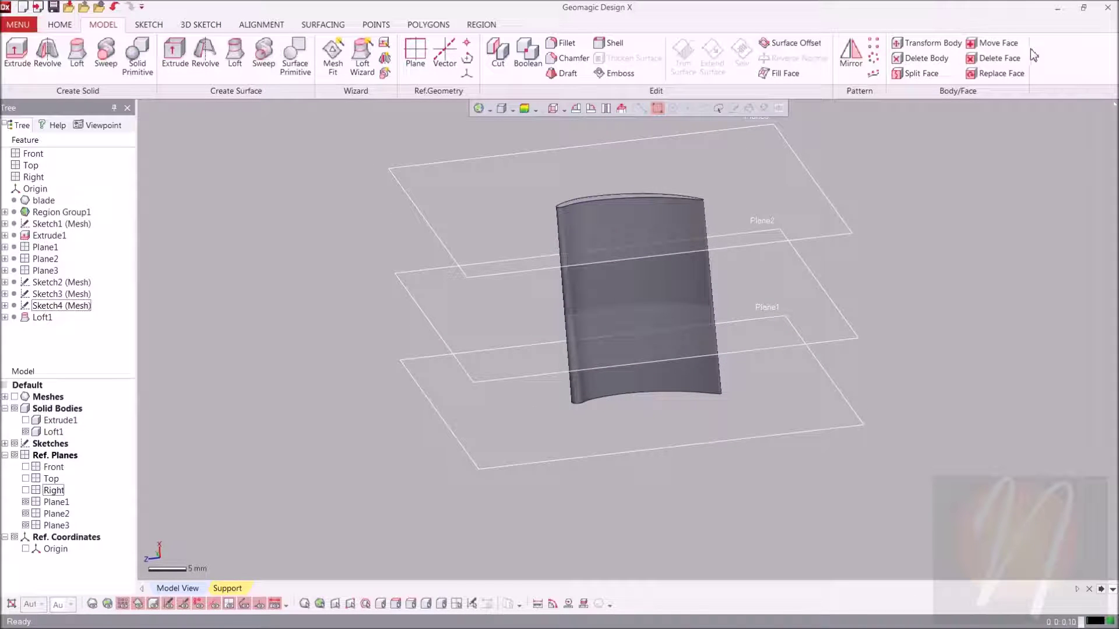
# - Translate the airfoil's upper end face 0.6276 mm outward along its own normal to meet the tip of the scanned mesh
pyautogui.click(998, 44)
pyautogui.moveTo(719, 210); pyautogui.dragTo(700, 294, button='right')
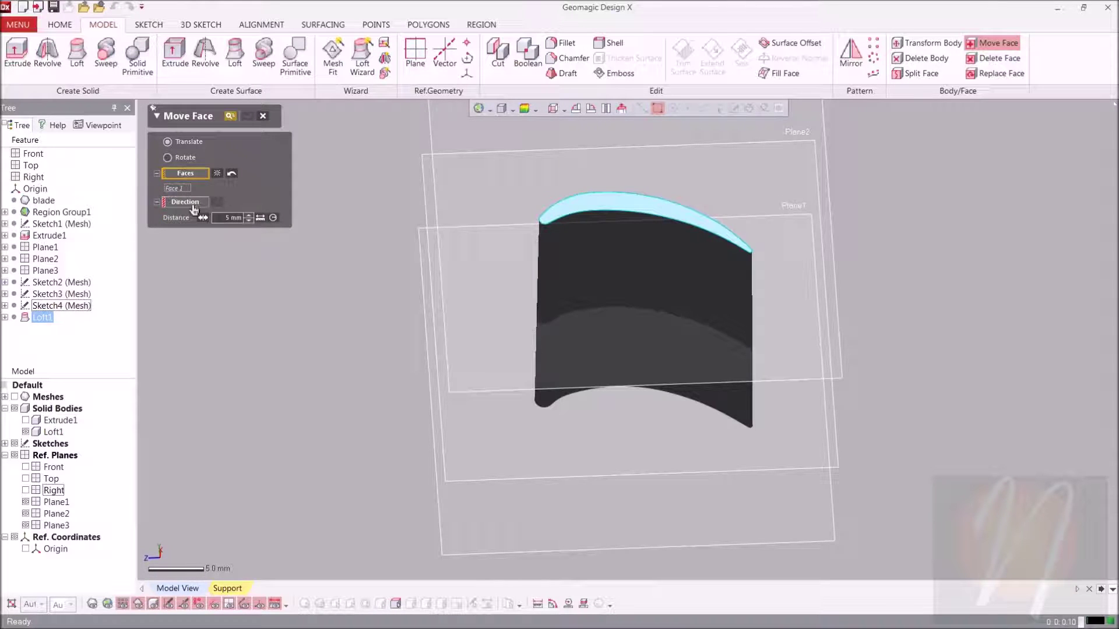
pyautogui.click(194, 206)
pyautogui.click(639, 213)
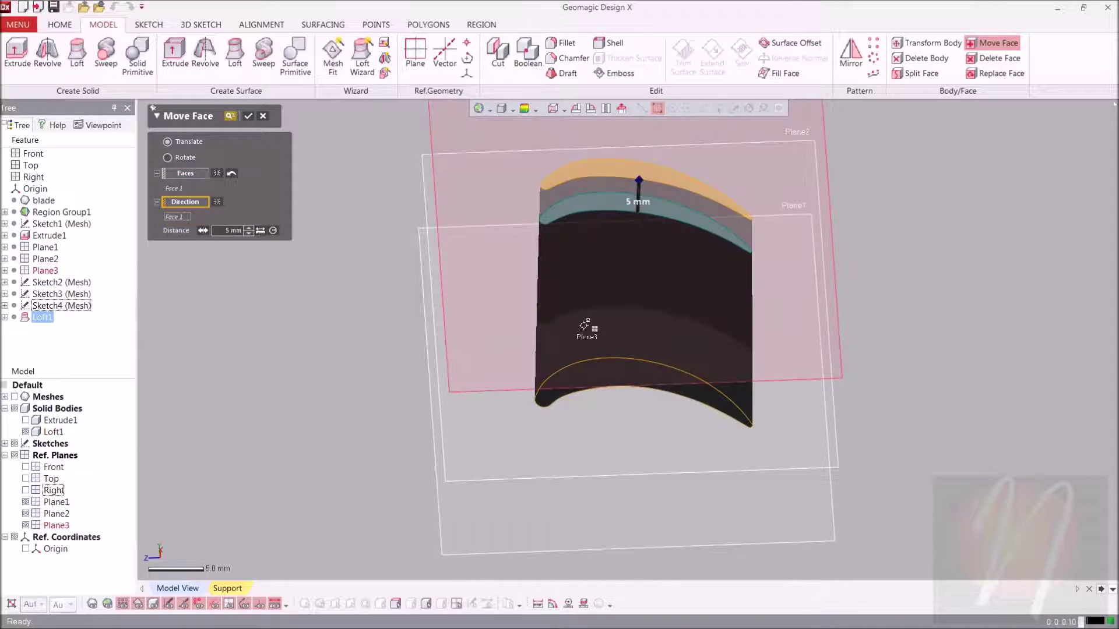
pyautogui.moveTo(589, 320); pyautogui.dragTo(601, 275, button='right')
pyautogui.click(14, 397)
pyautogui.moveTo(687, 326); pyautogui.dragTo(708, 445, button='right')
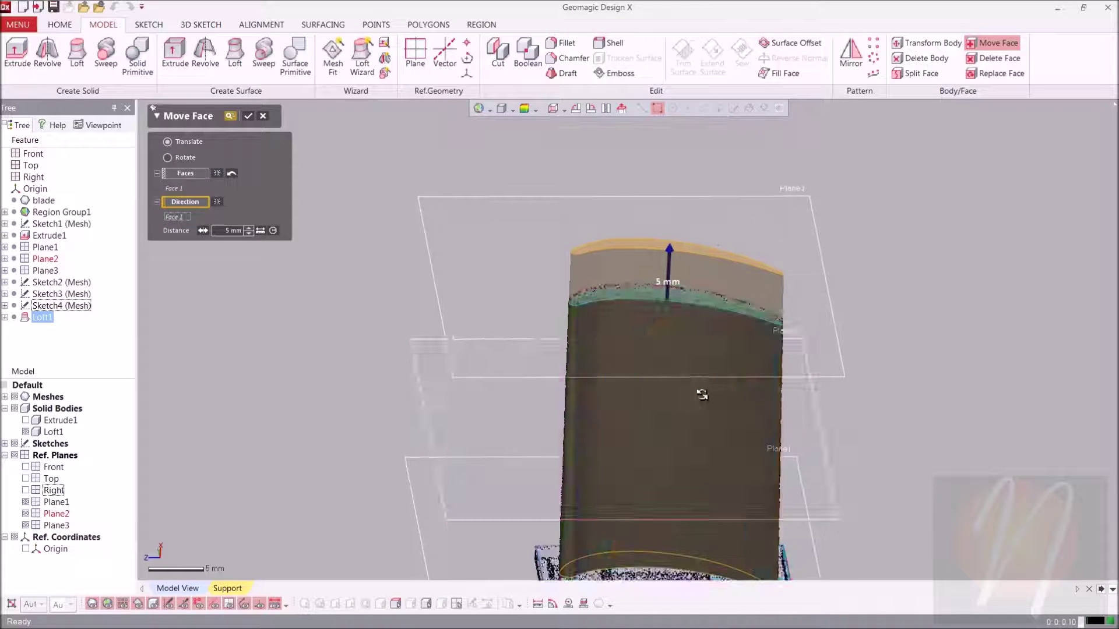
pyautogui.moveTo(702, 392); pyautogui.dragTo(697, 355, button='right')
pyautogui.moveTo(669, 236); pyautogui.dragTo(665, 281)
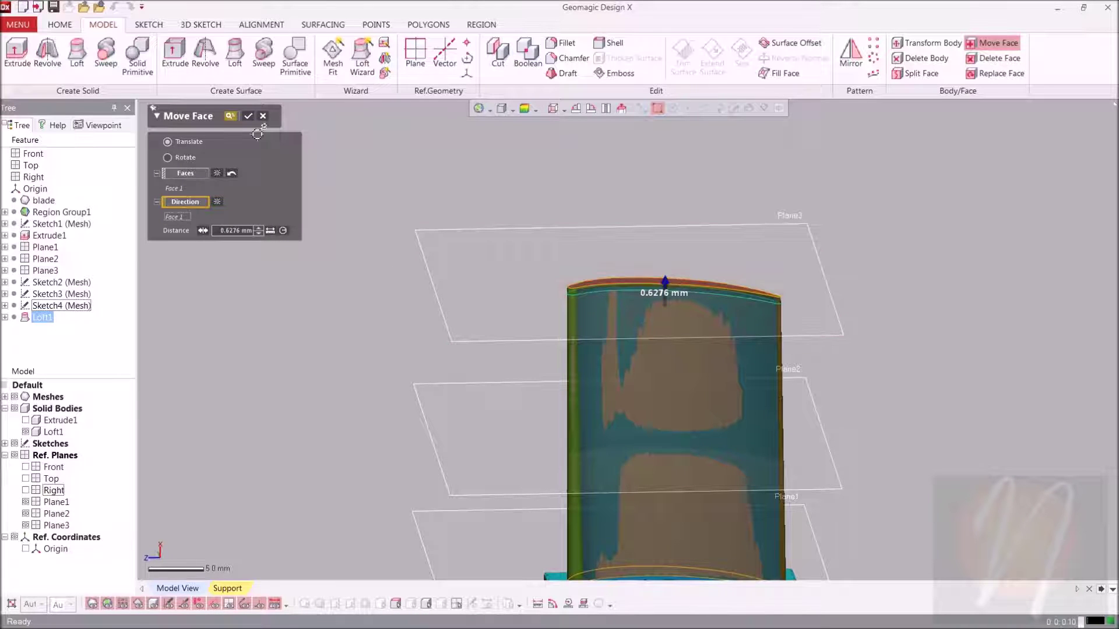
pyautogui.click(247, 118)
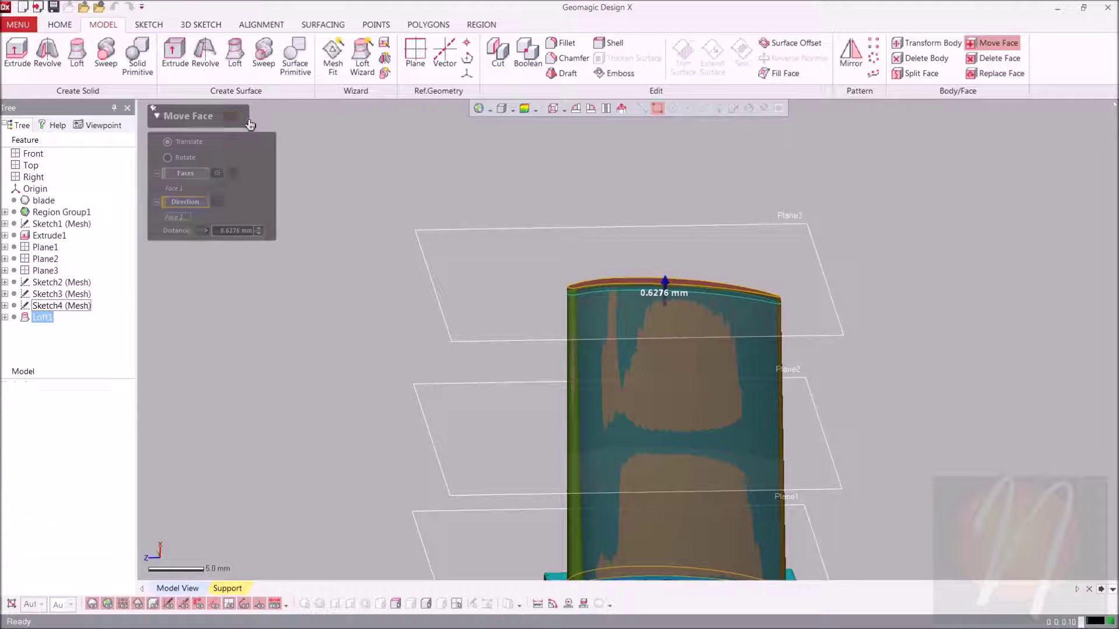
# - Hide the mesh and set up a Move Face translation using the airfoil's lower end face as both the face and the direction
pyautogui.moveTo(605, 399); pyautogui.dragTo(614, 242, button='right')
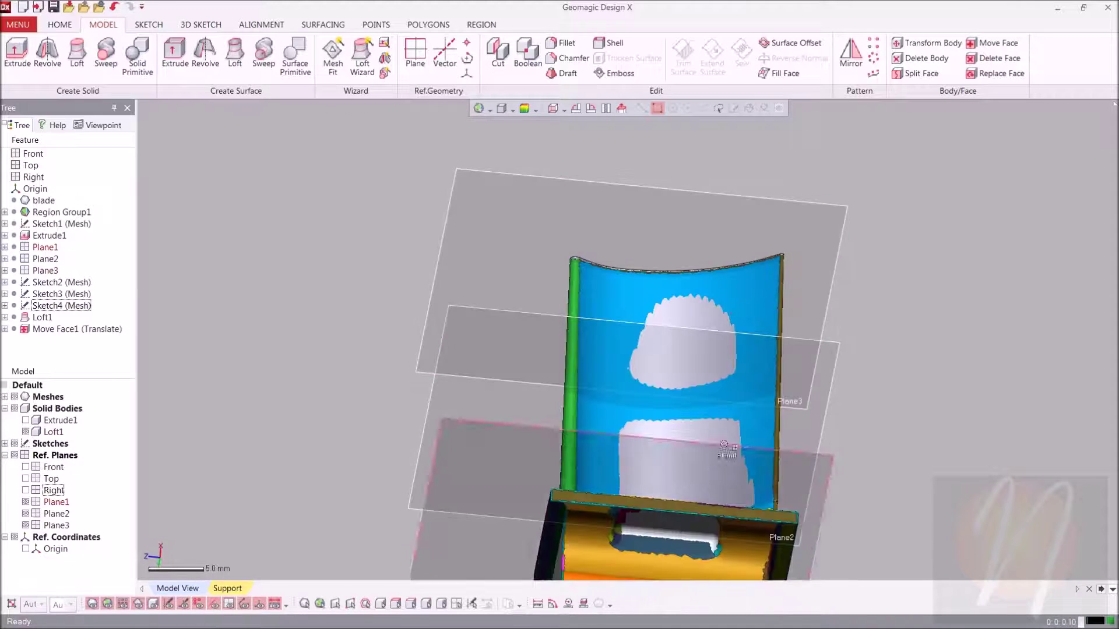
pyautogui.keyDown('ctrl'); pyautogui.moveTo(626, 466); pyautogui.dragTo(630, 263, button='right'); pyautogui.keyUp('ctrl')
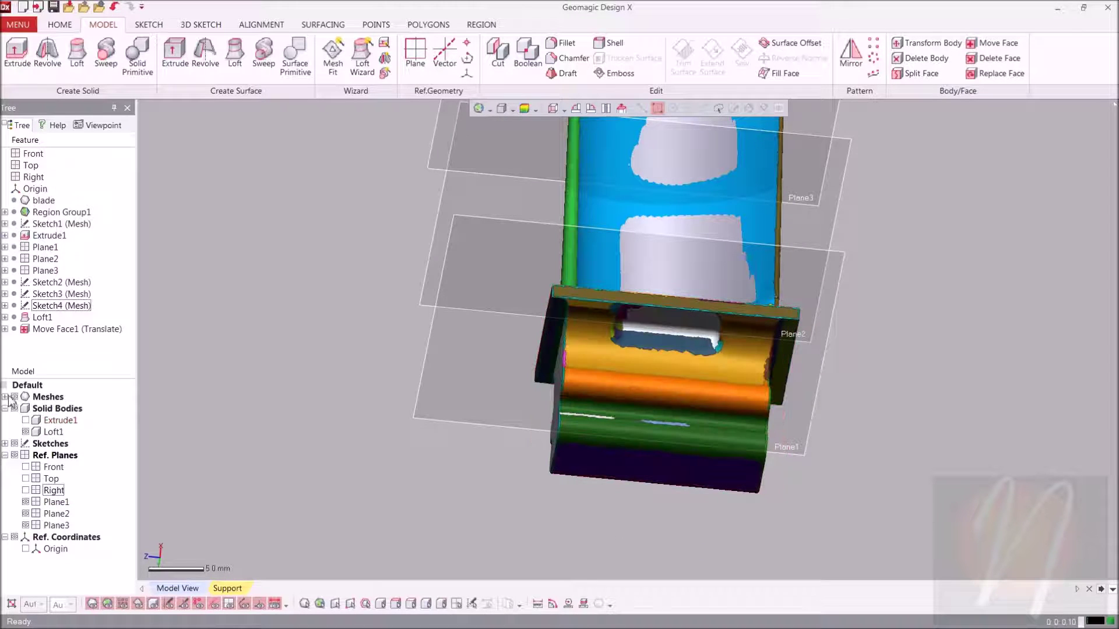
pyautogui.click(15, 398)
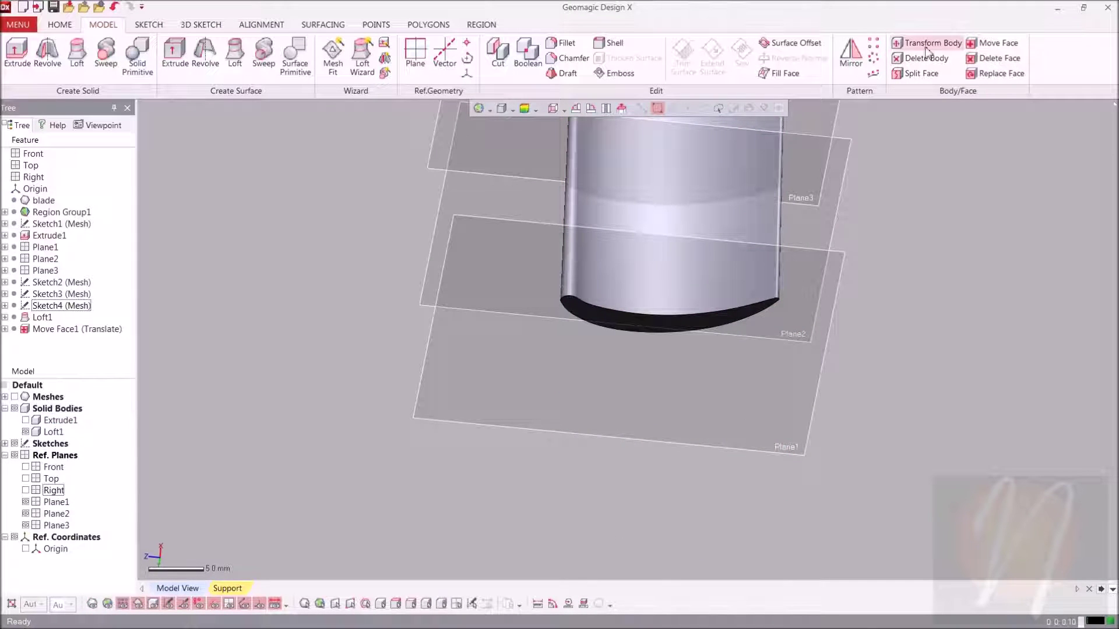
pyautogui.click(1003, 44)
pyautogui.click(671, 323)
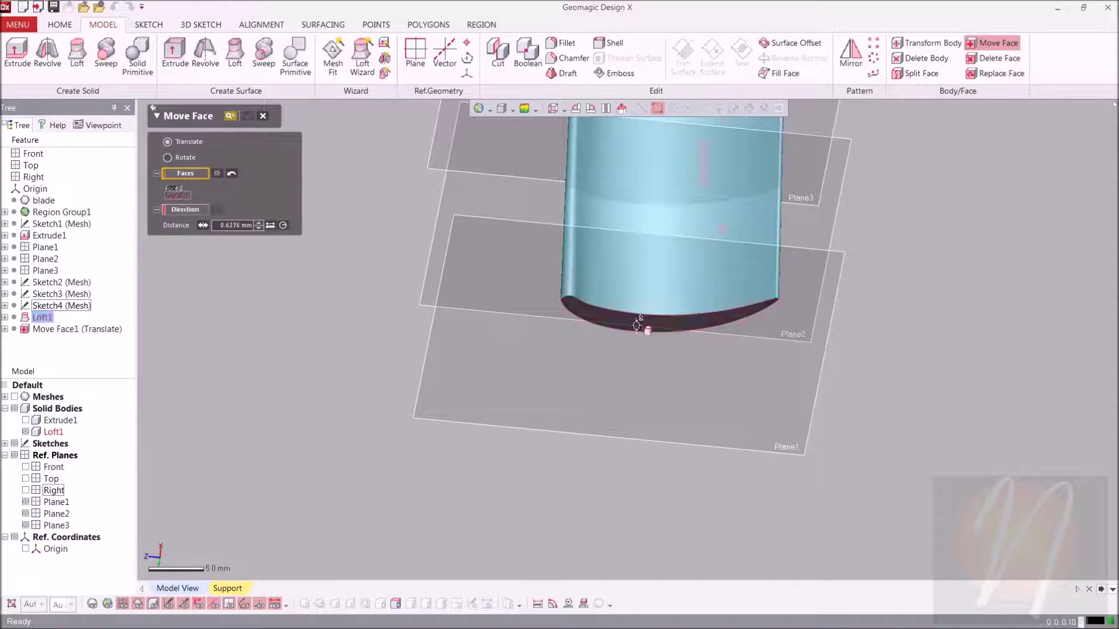
pyautogui.click(217, 173)
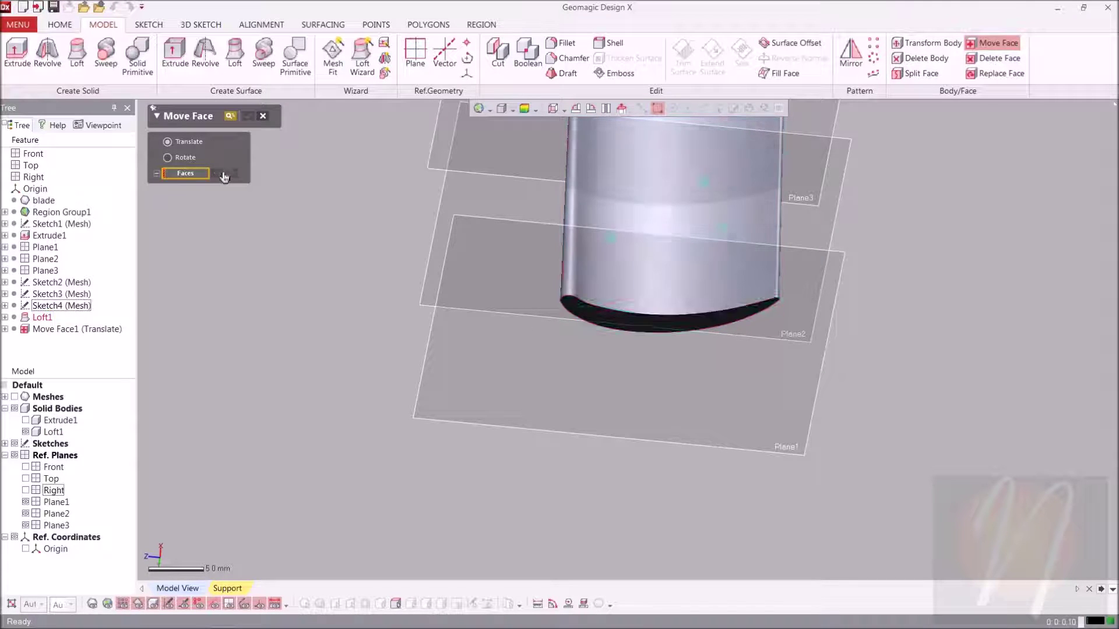
pyautogui.click(650, 325)
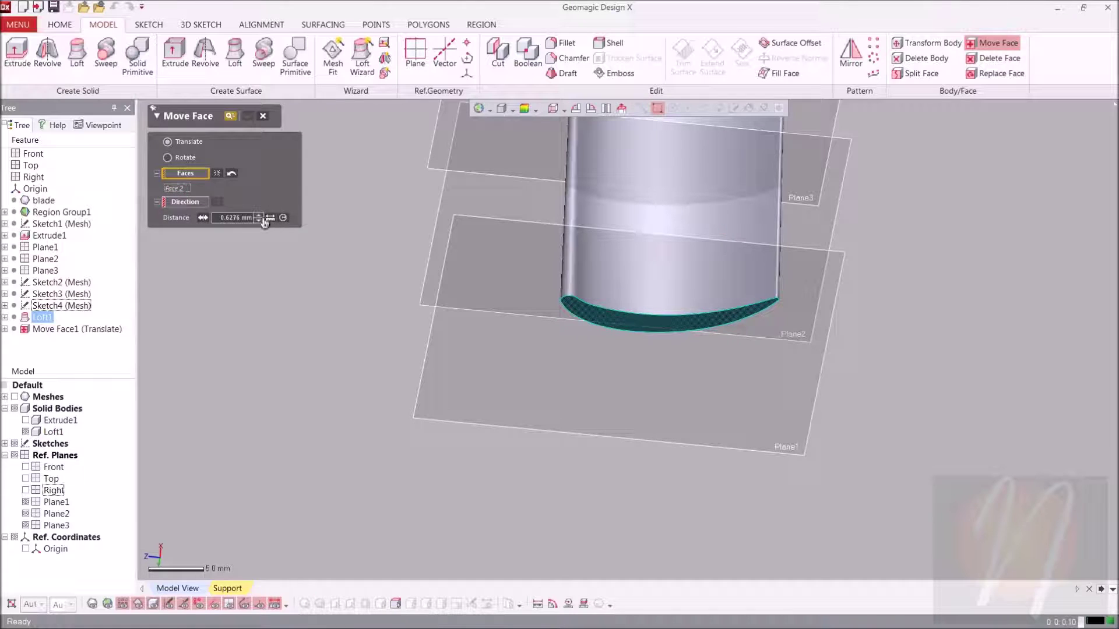
pyautogui.click(187, 202)
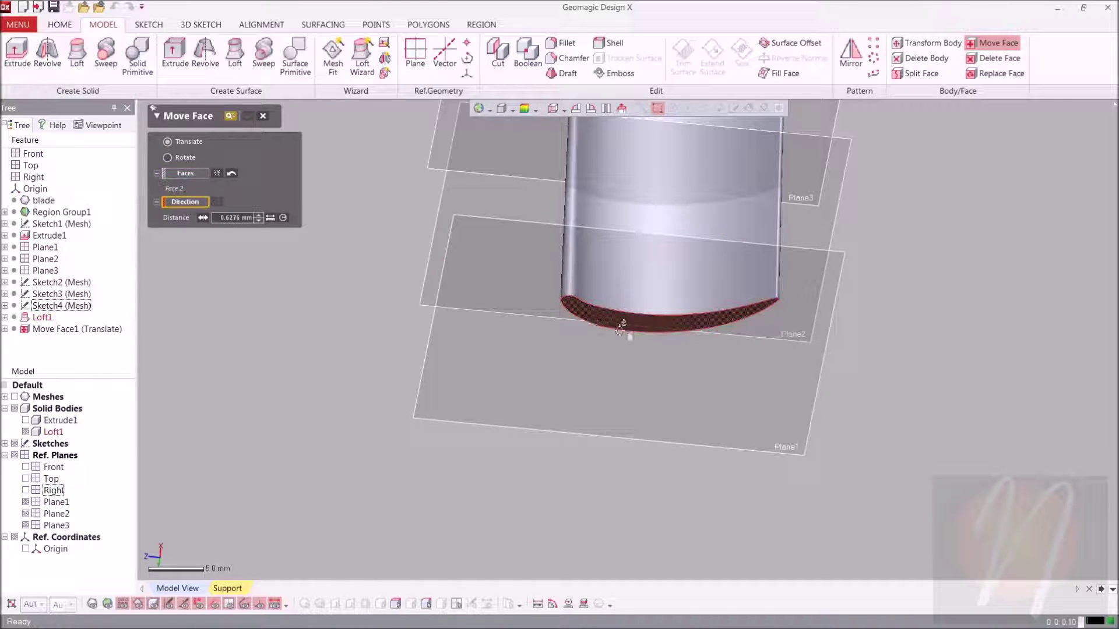
pyautogui.click(659, 325)
# - Show the mesh and extend the airfoil's lower end face 2.5 mm into the blade platform
pyautogui.moveTo(485, 172); pyautogui.dragTo(562, 283, button='right')
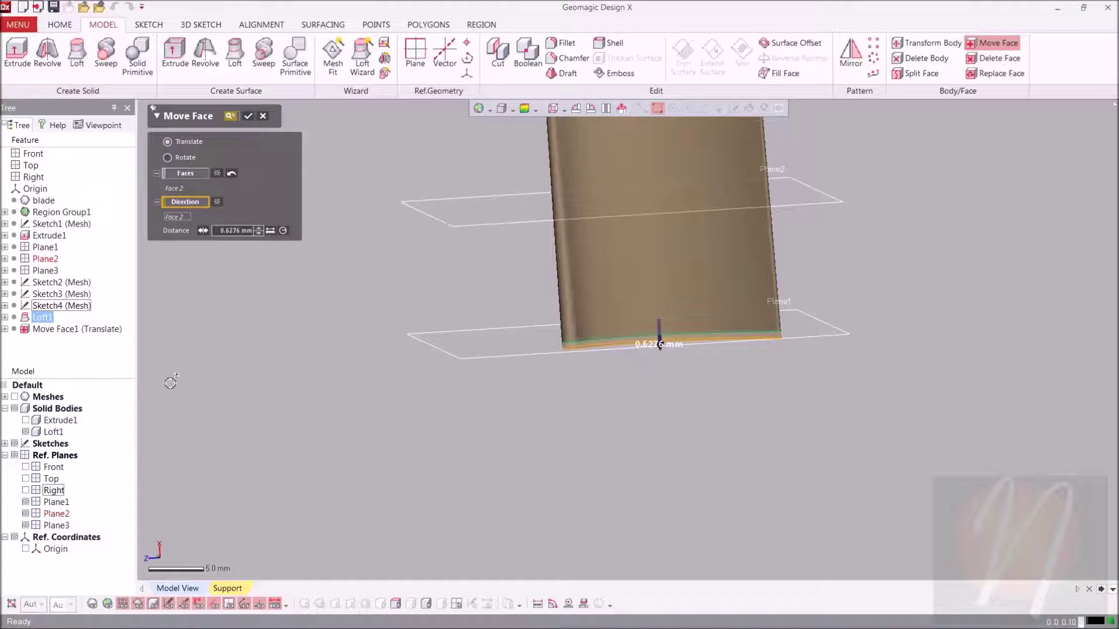
pyautogui.click(15, 397)
pyautogui.moveTo(656, 383)
pyautogui.mouseDown(button='right')
pyautogui.moveTo(653, 367)
pyautogui.moveTo(674, 359)
pyautogui.mouseUp(button='right')
pyautogui.moveTo(660, 342); pyautogui.dragTo(660, 351)
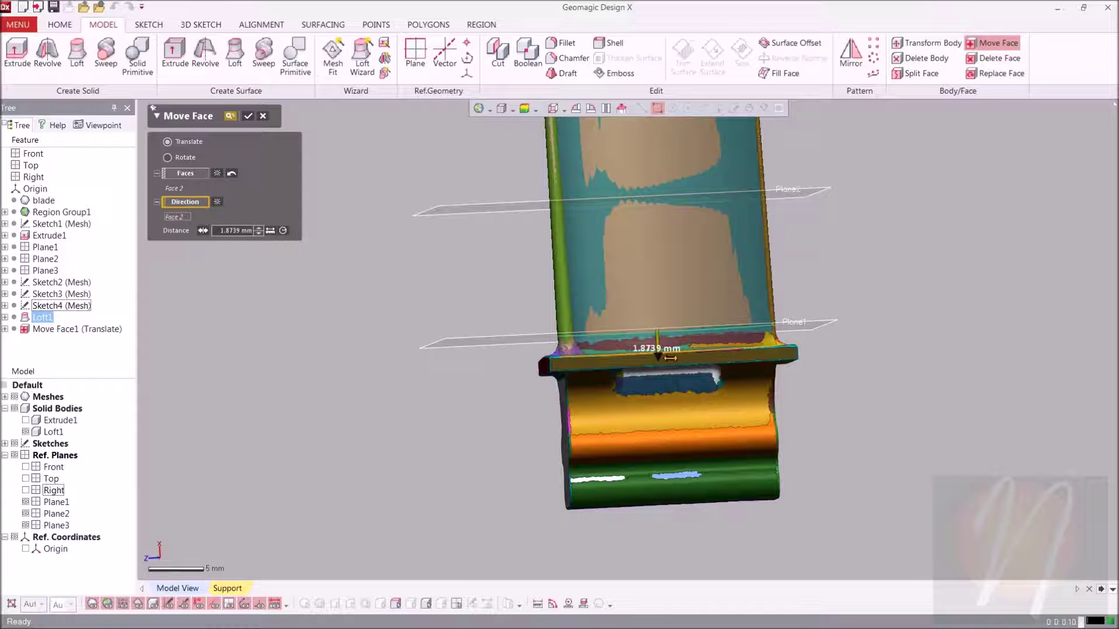
pyautogui.moveTo(670, 358); pyautogui.dragTo(672, 360)
pyautogui.moveTo(1055, 387)
pyautogui.mouseDown(button='right')
pyautogui.moveTo(501, 361)
pyautogui.moveTo(459, 348)
pyautogui.mouseUp(button='right')
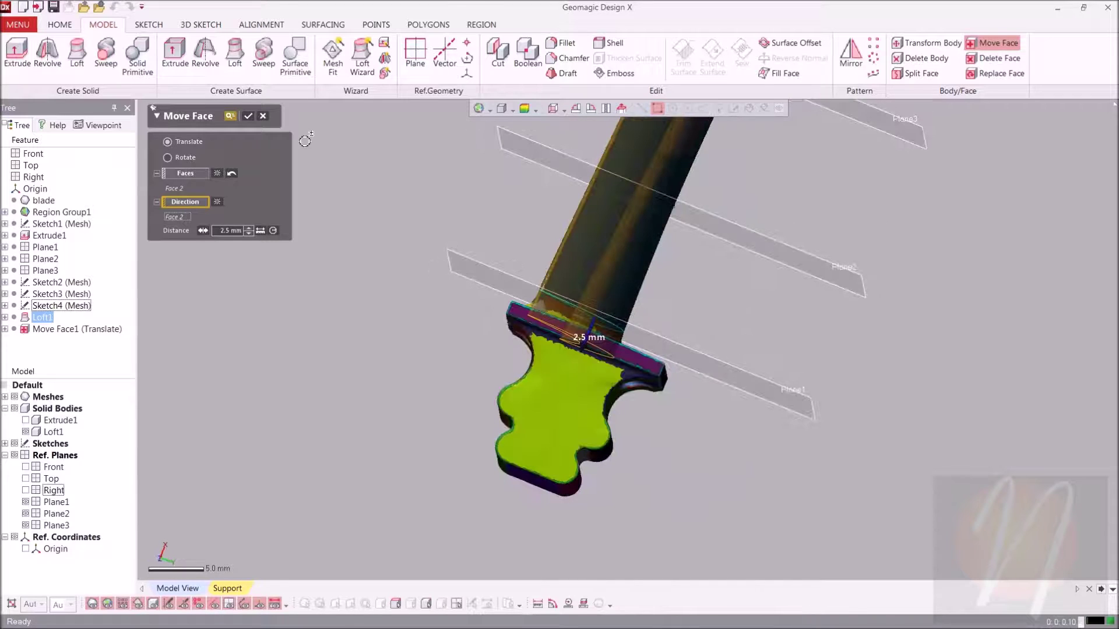
pyautogui.click(249, 117)
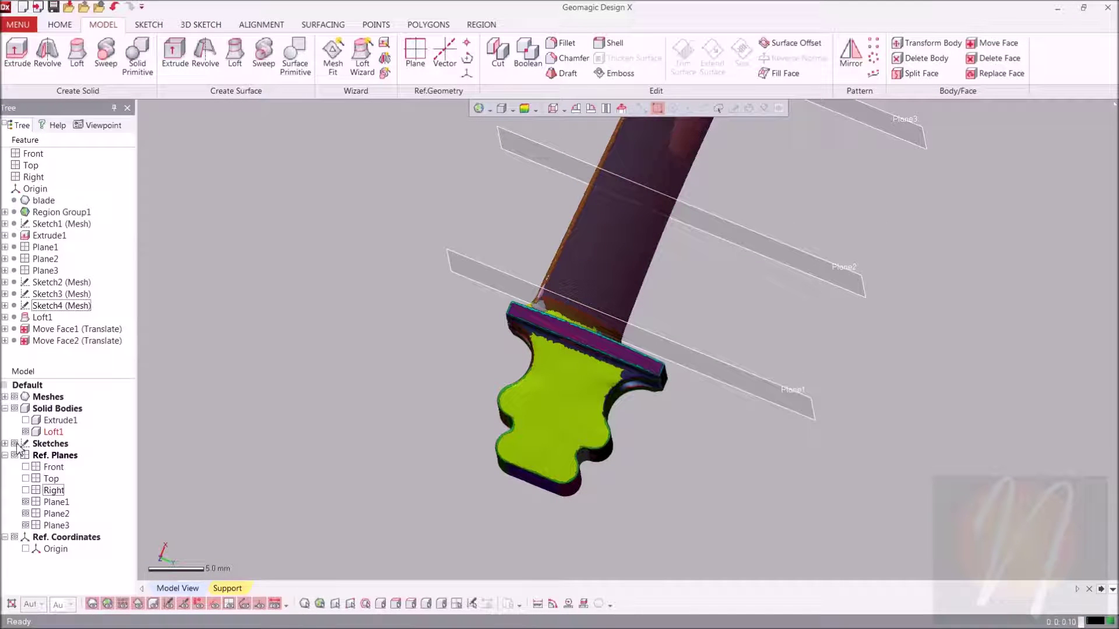
# - Show the extruded root body together with the airfoil, and hide the scanned mesh and the reference planes
pyautogui.click(25, 421)
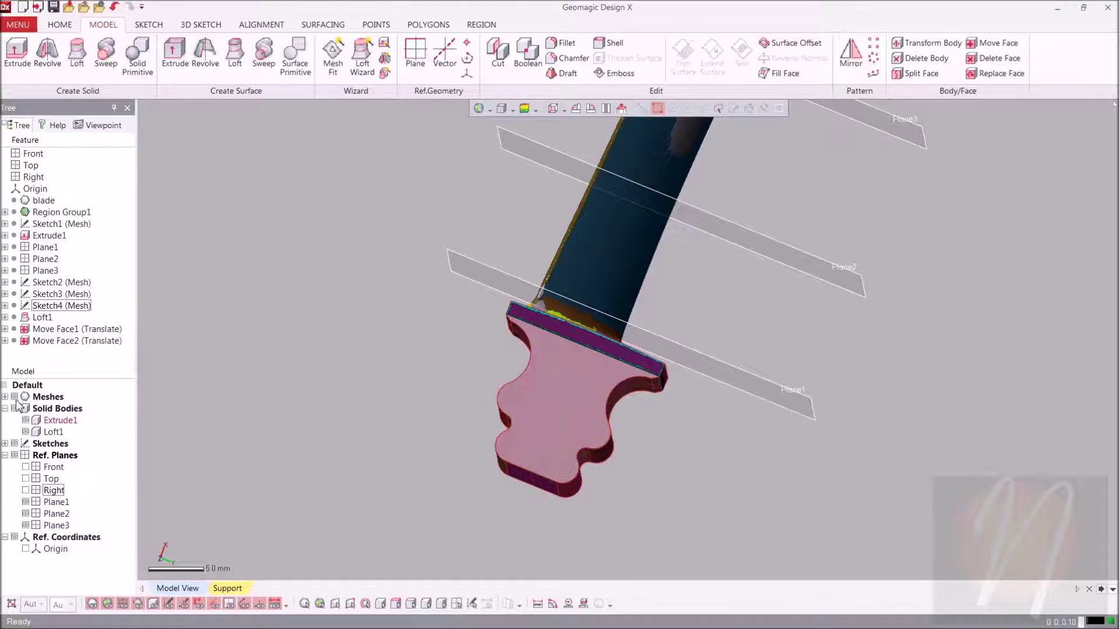
pyautogui.click(15, 396)
pyautogui.moveTo(396, 374); pyautogui.dragTo(493, 180, button='right')
pyautogui.click(14, 455)
pyautogui.scroll(-3, 612, 478)
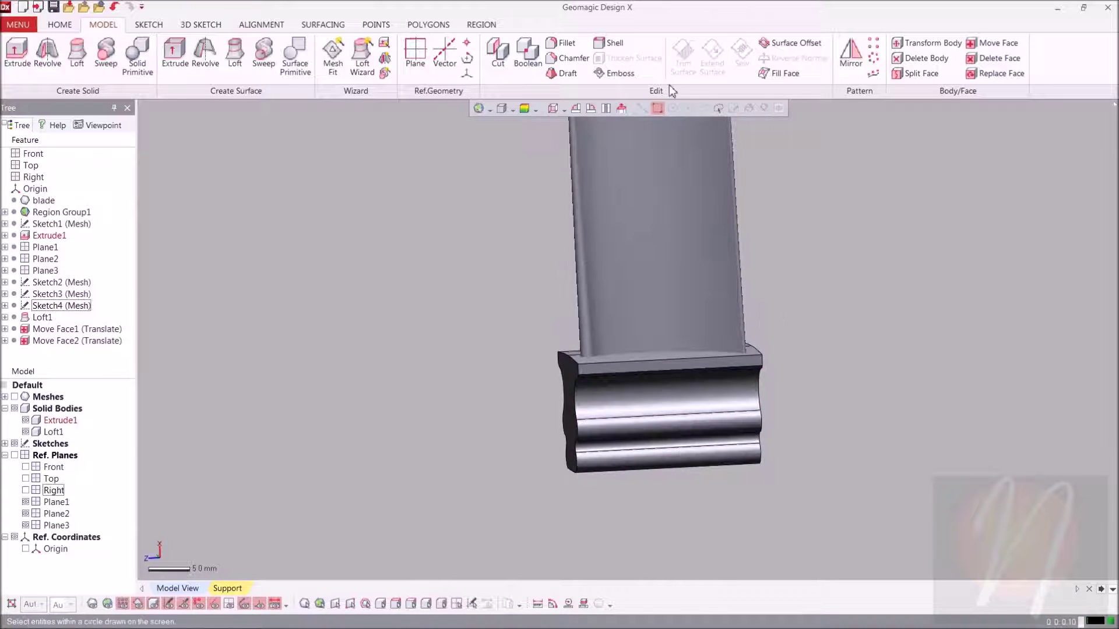
# - Merge the extruded root and the lofted airfoil into one solid with a Boolean operation
pyautogui.click(529, 64)
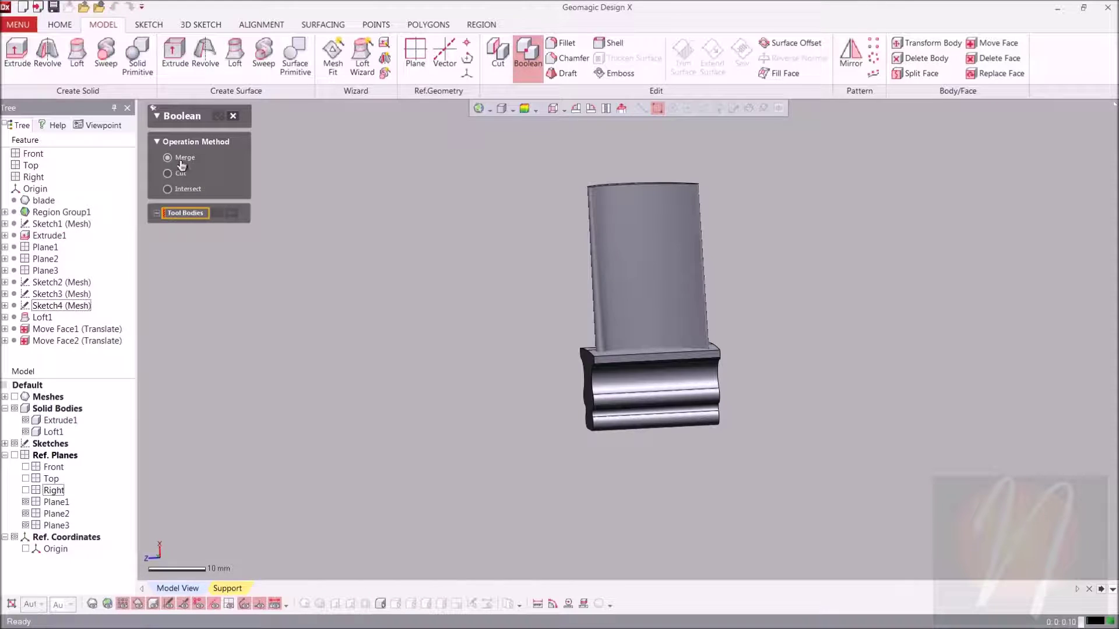
pyautogui.moveTo(412, 145); pyautogui.dragTo(936, 491)
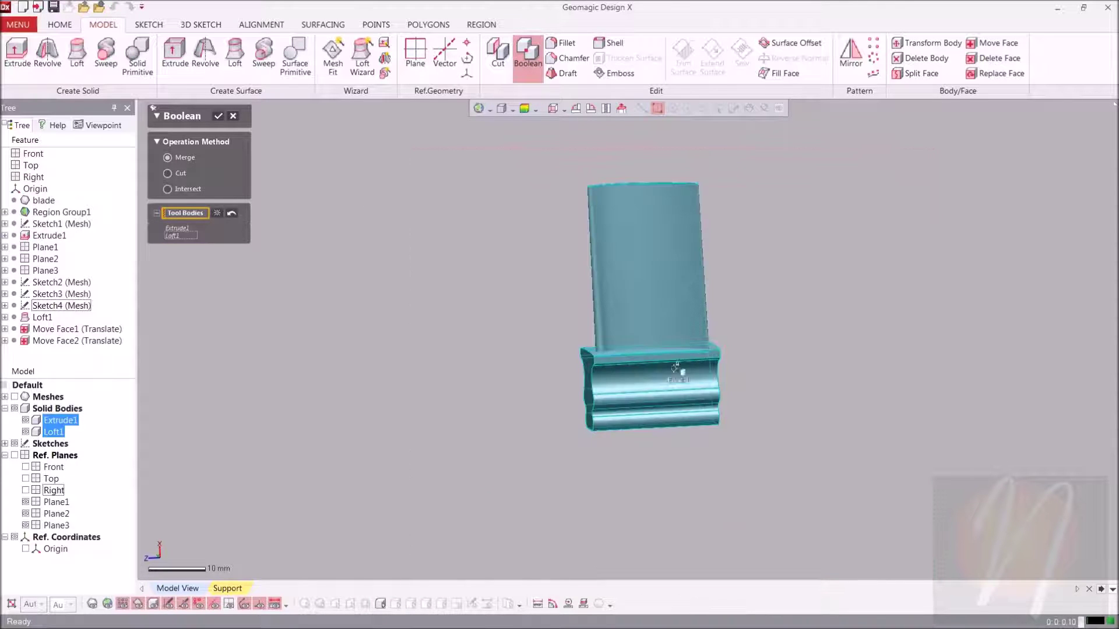
pyautogui.click(224, 118)
# - Add a constant fillet along the edge where the airfoil meets the platform, using the 1.3738 mm radius estimated from the mesh
pyautogui.moveTo(851, 267); pyautogui.dragTo(683, 336, button='right')
pyautogui.scroll(3, 721, 372)
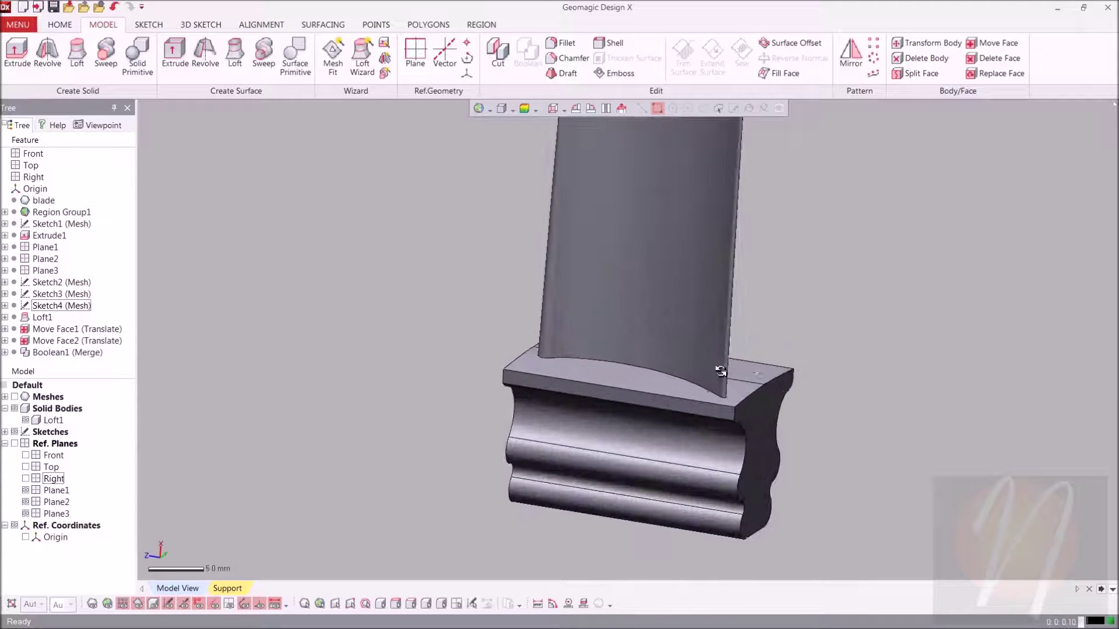
pyautogui.click(563, 46)
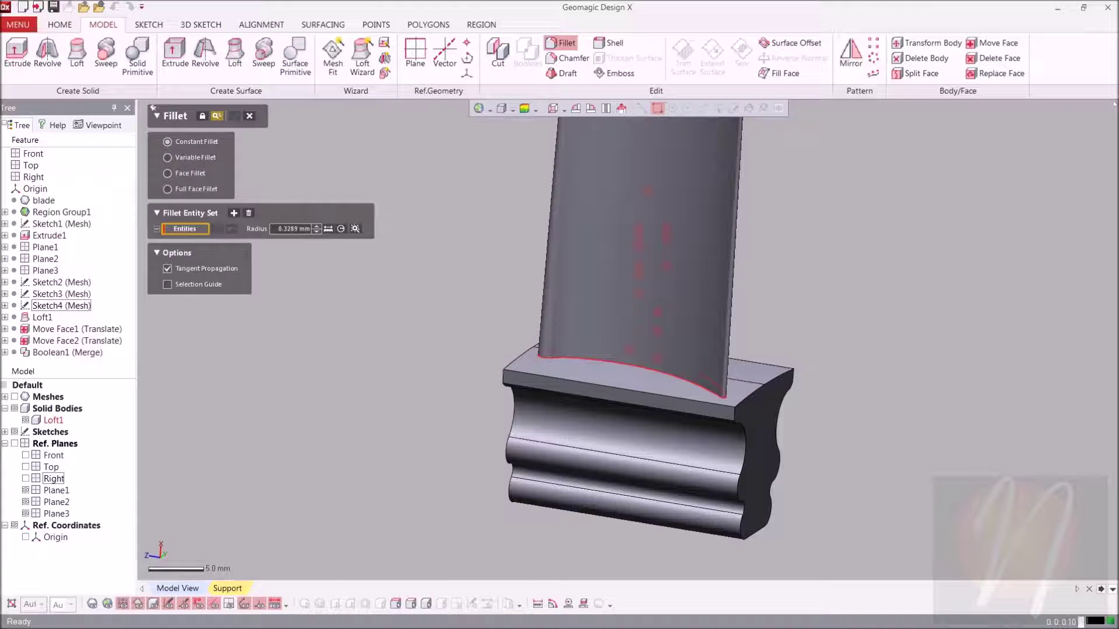
pyautogui.click(629, 364)
pyautogui.moveTo(1004, 307); pyautogui.dragTo(679, 335, button='right')
pyautogui.click(356, 230)
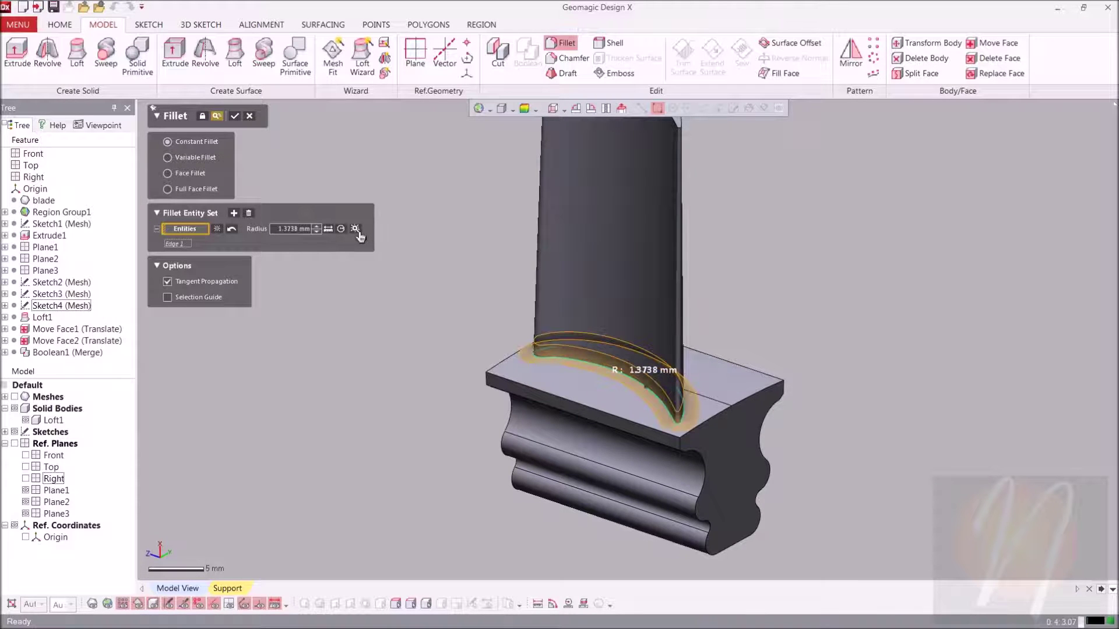
pyautogui.moveTo(588, 406); pyautogui.dragTo(259, 193, button='right')
pyautogui.click(235, 117)
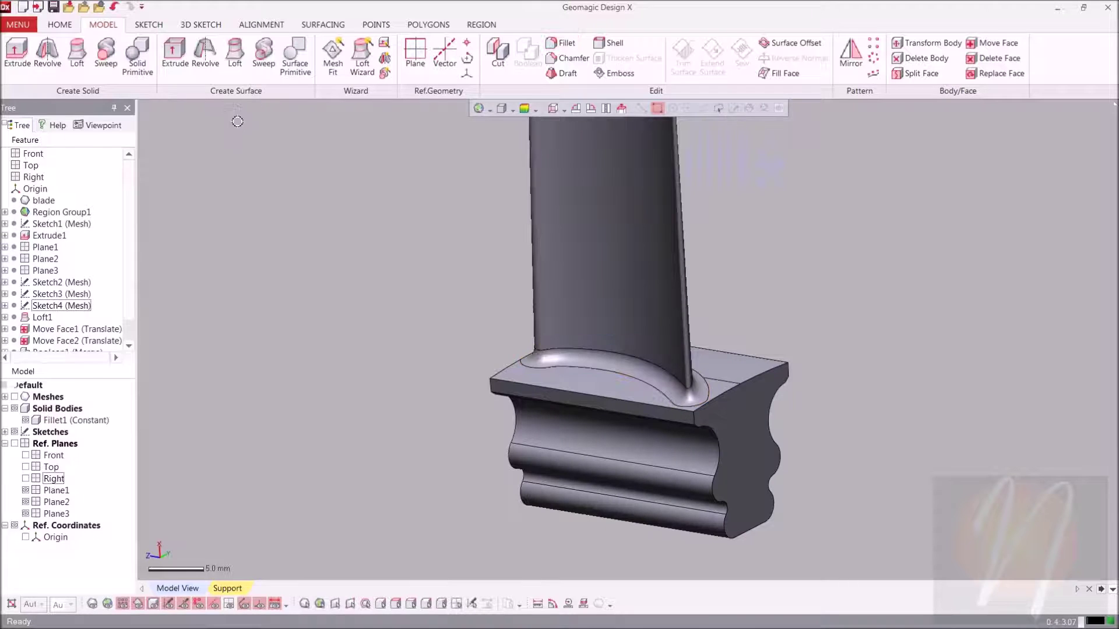
# - Show the scanned mesh over the filleted solid, hide the solid bodies, and examine the recessed pockets beneath the platform on both sides of the root
pyautogui.click(14, 398)
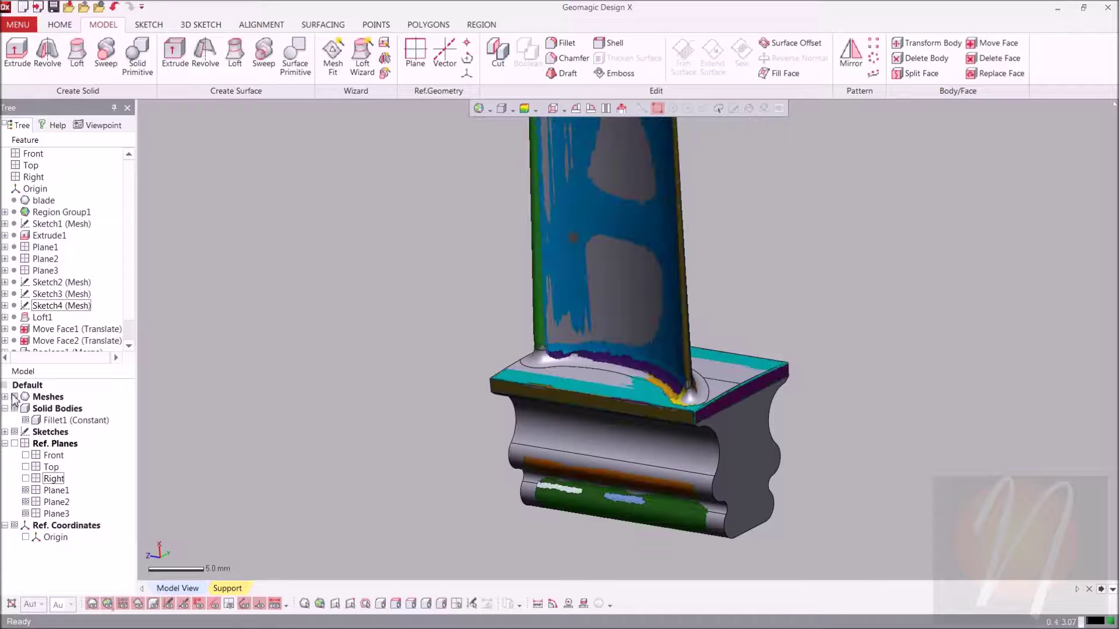
pyautogui.moveTo(350, 302); pyautogui.dragTo(479, 375, button='right')
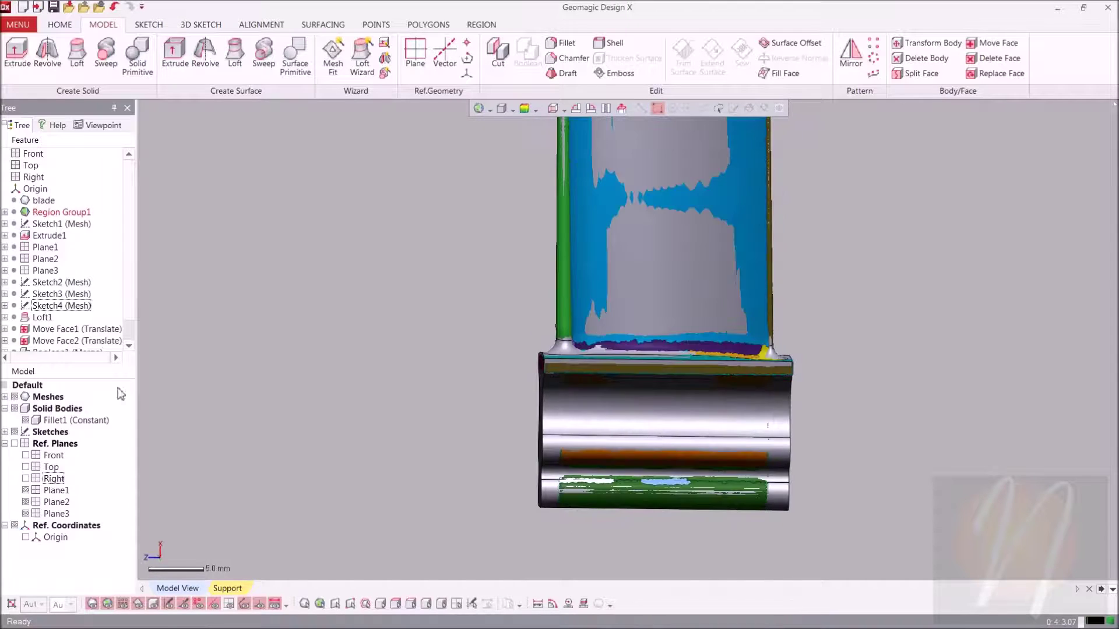
pyautogui.click(13, 409)
pyautogui.moveTo(452, 379); pyautogui.dragTo(414, 324, button='right')
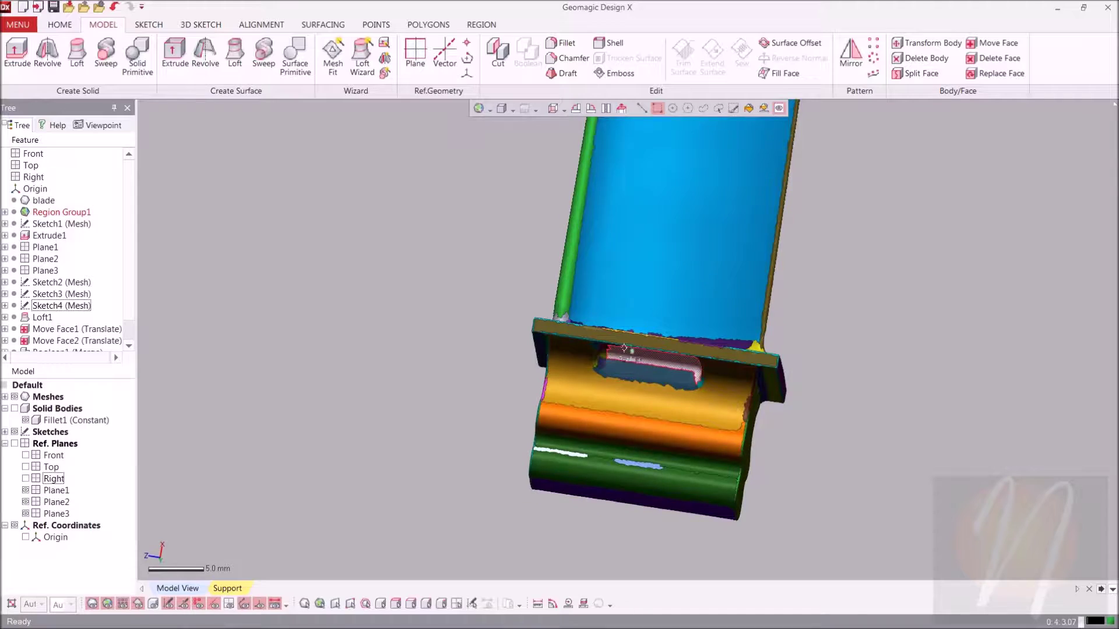
pyautogui.moveTo(694, 351); pyautogui.dragTo(489, 305, button='right')
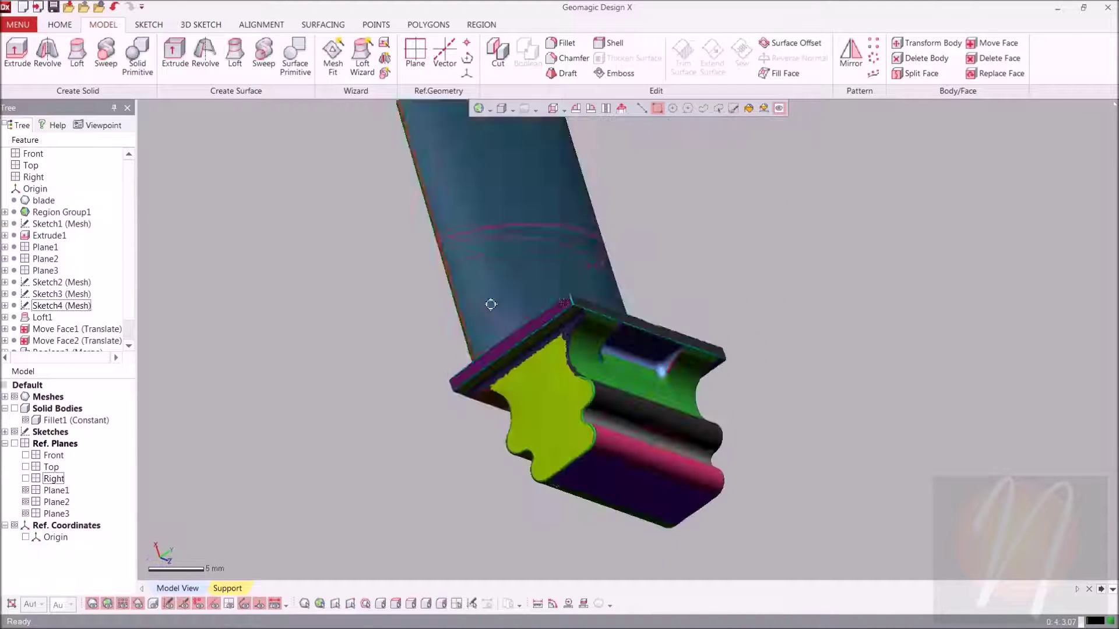
pyautogui.moveTo(639, 290); pyautogui.dragTo(289, 332, button='right')
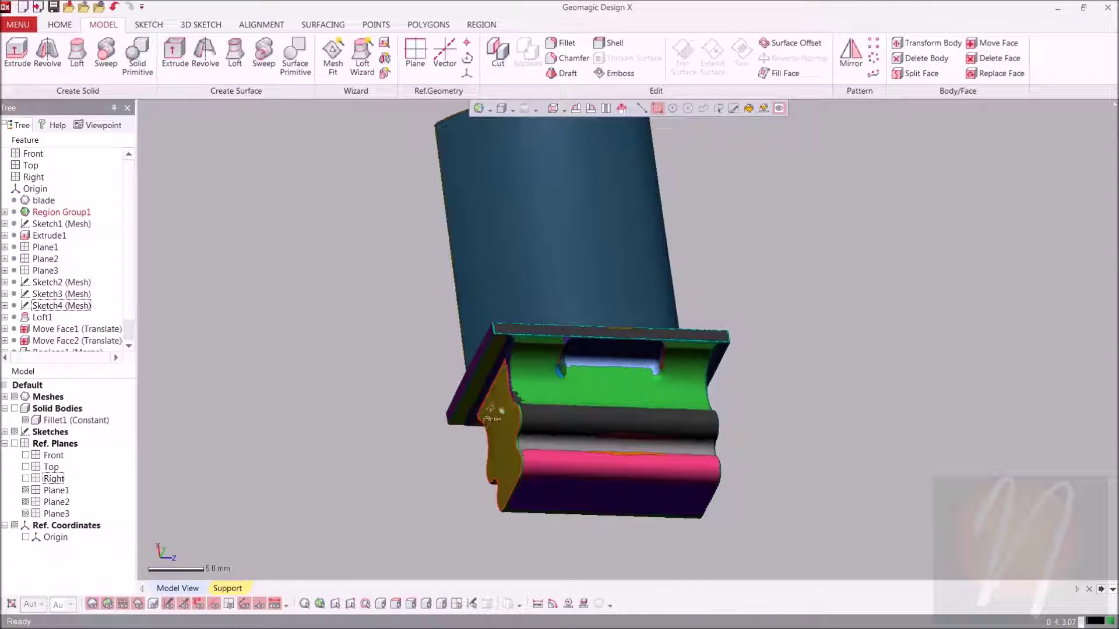